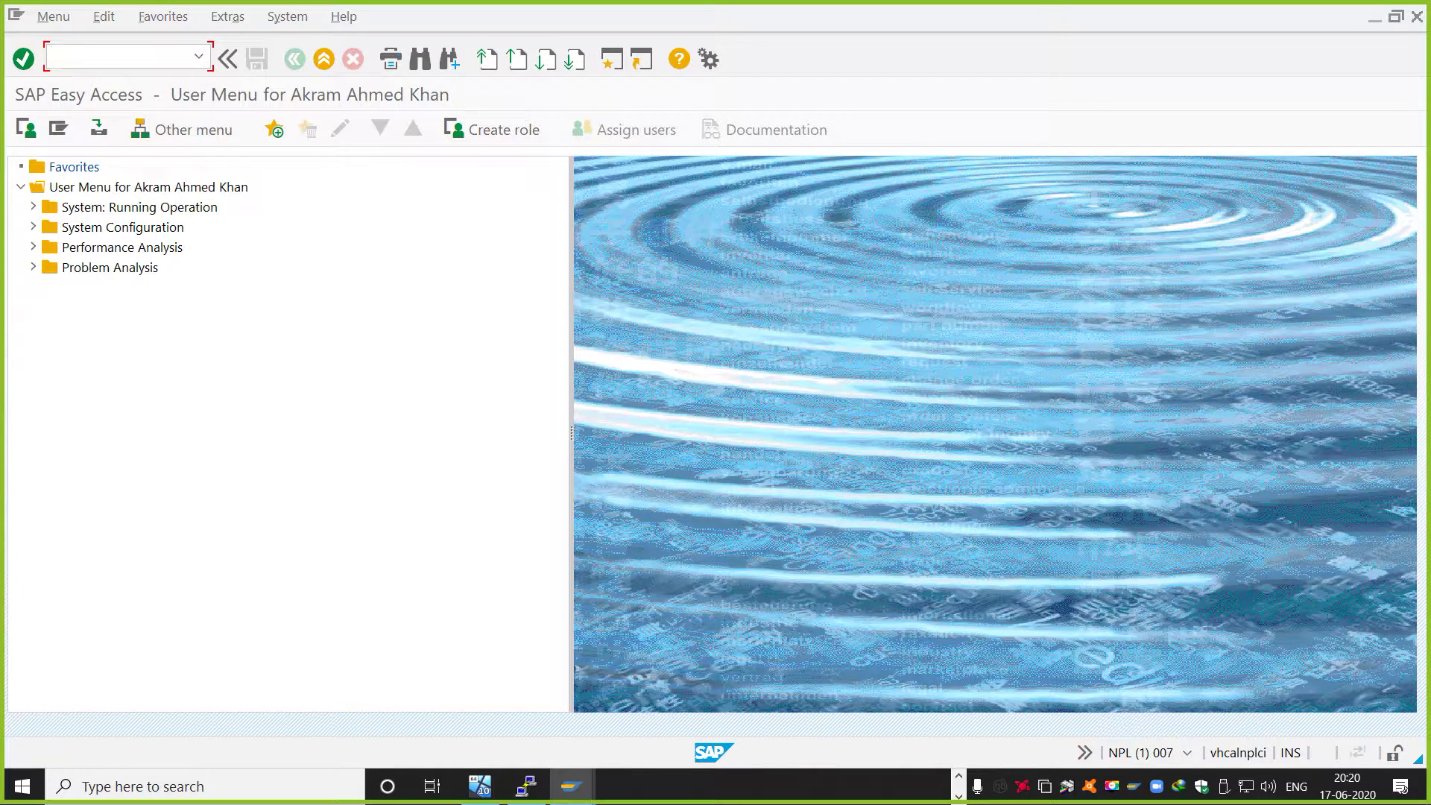
Open the ICM Monitor (SMICM) for server vhcalnplci_NPL_00
type("smicm")
key("Return")
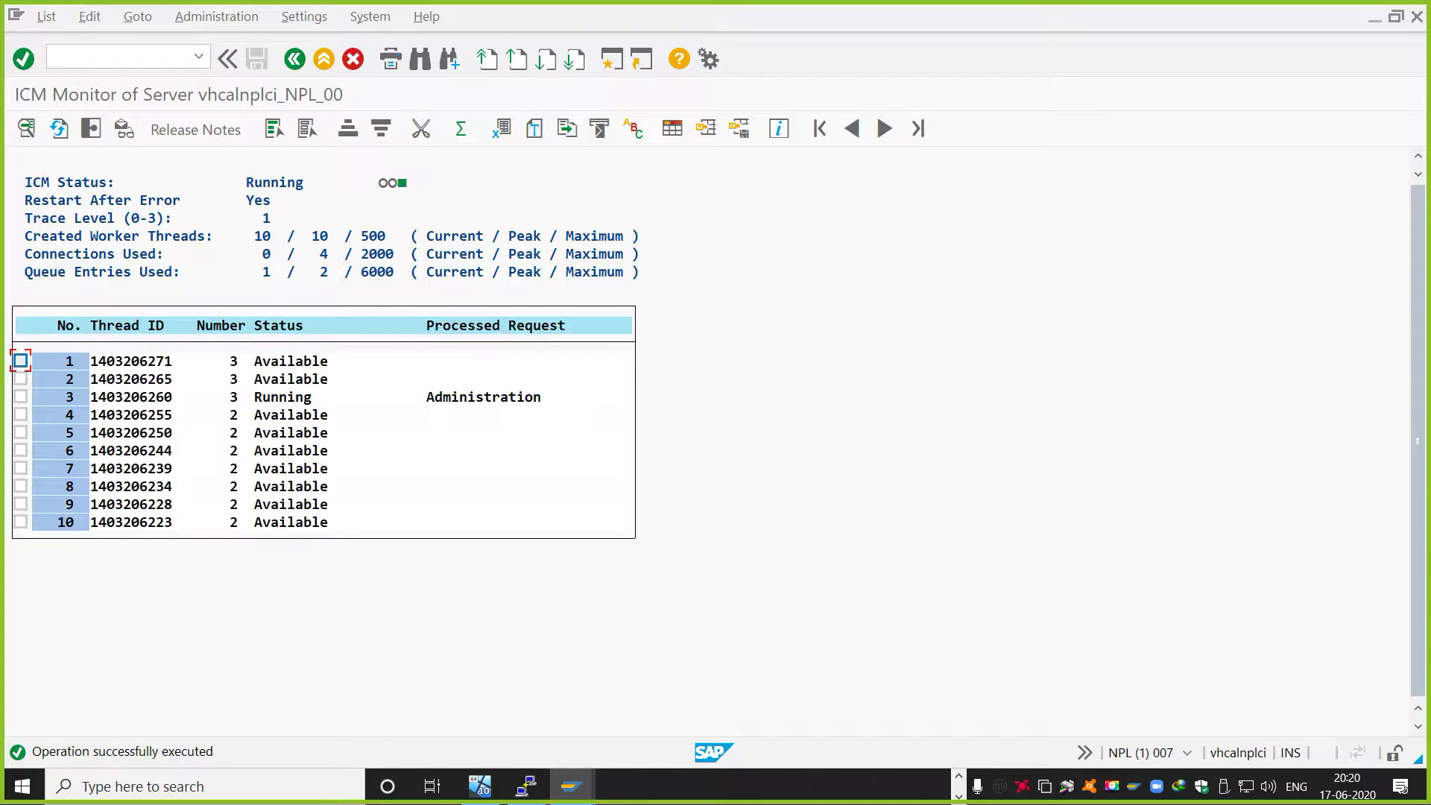
Choose a global hard shutdown of the ICM from the Administration menu
left_click(216, 17)
mouse_move(223, 42)
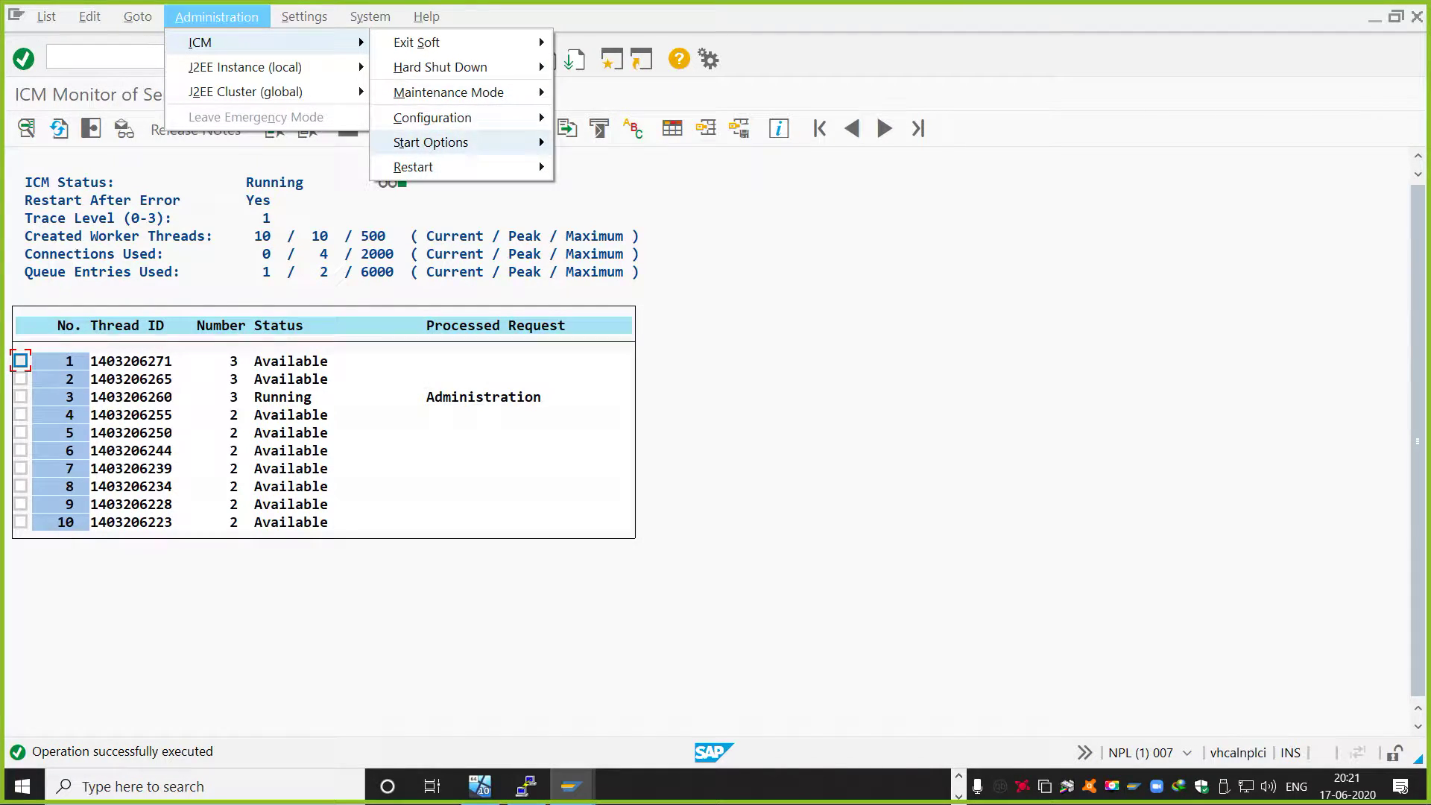
mouse_move(447, 67)
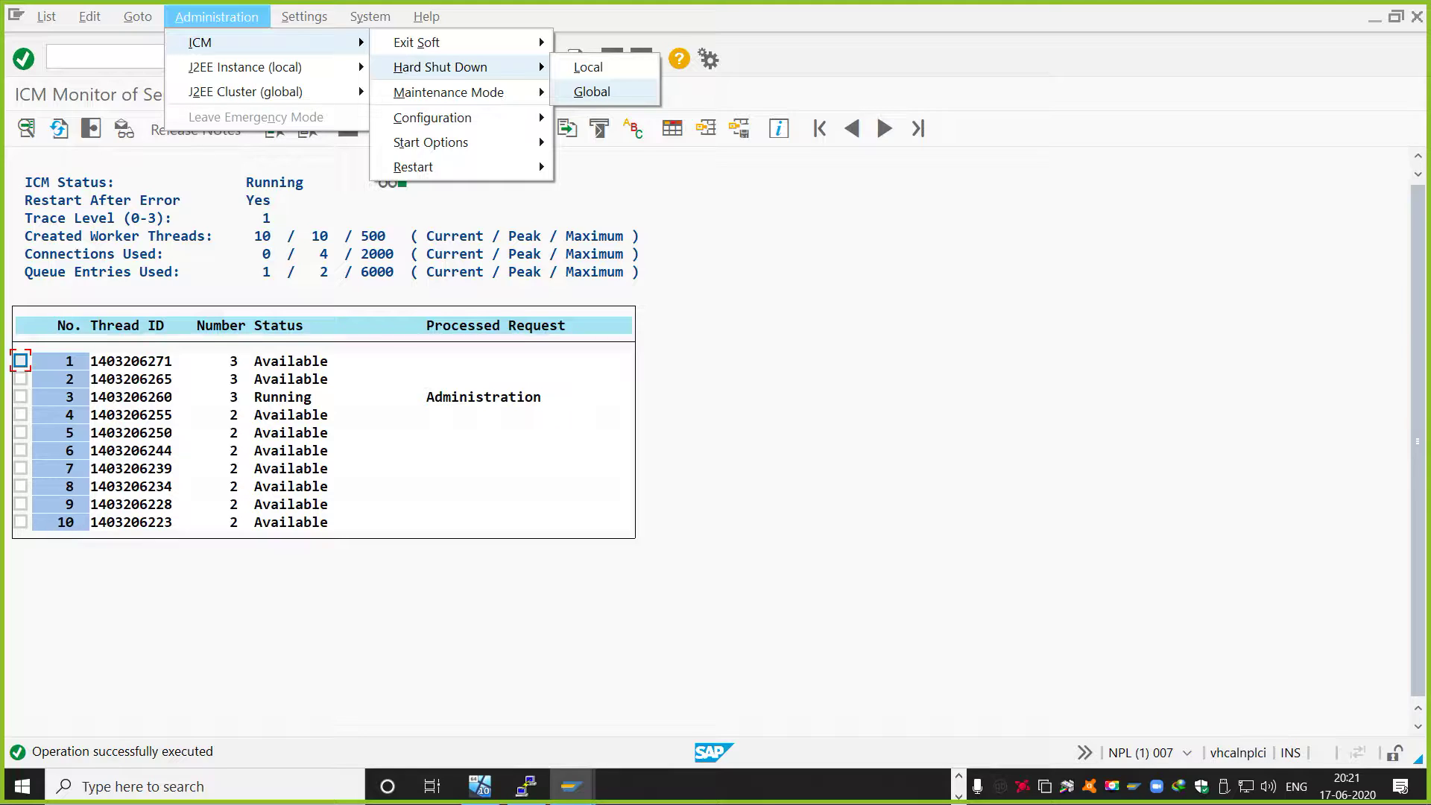
left_click(592, 91)
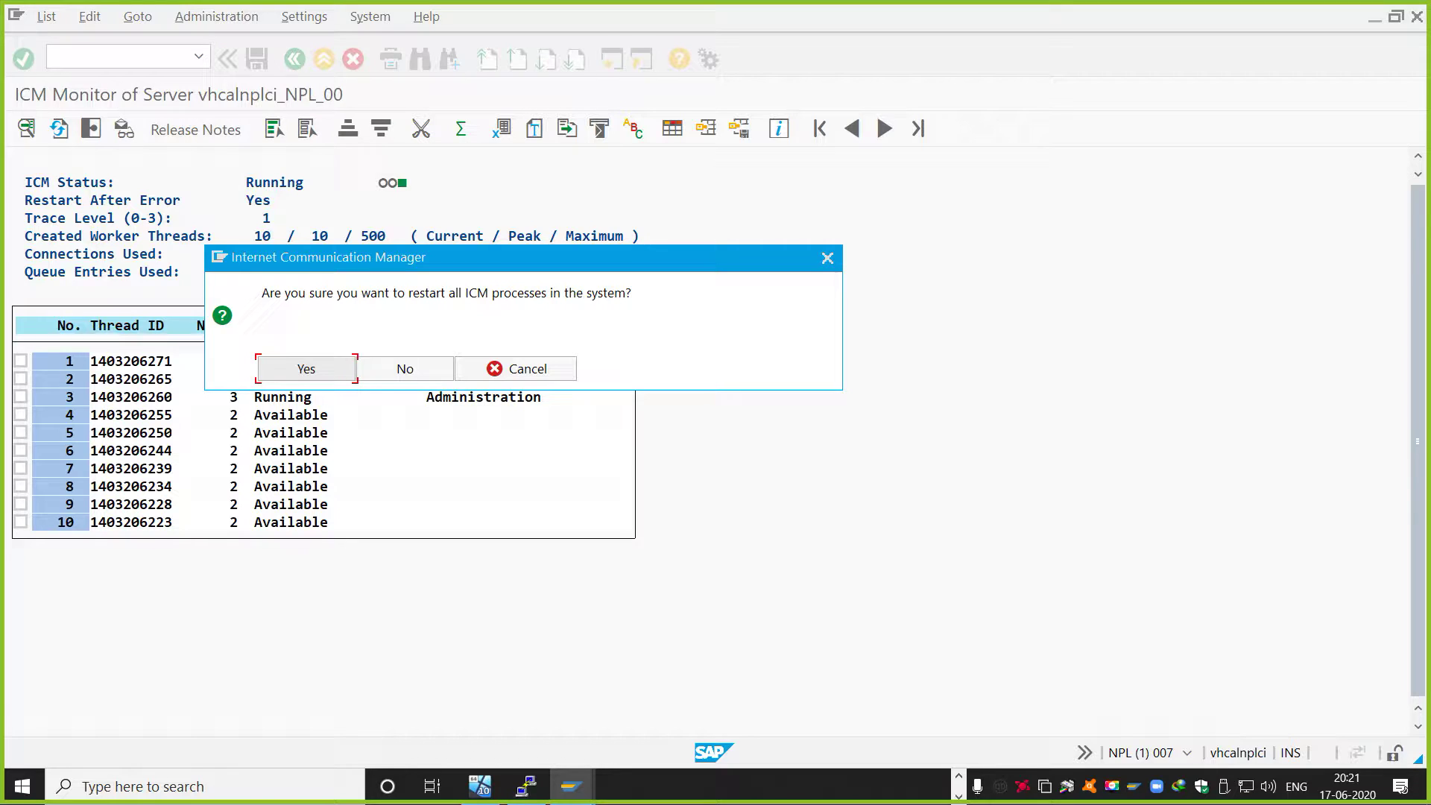
Confirm restarting all ICM processes and refresh the monitor to show the new worker threads
left_click(278, 377)
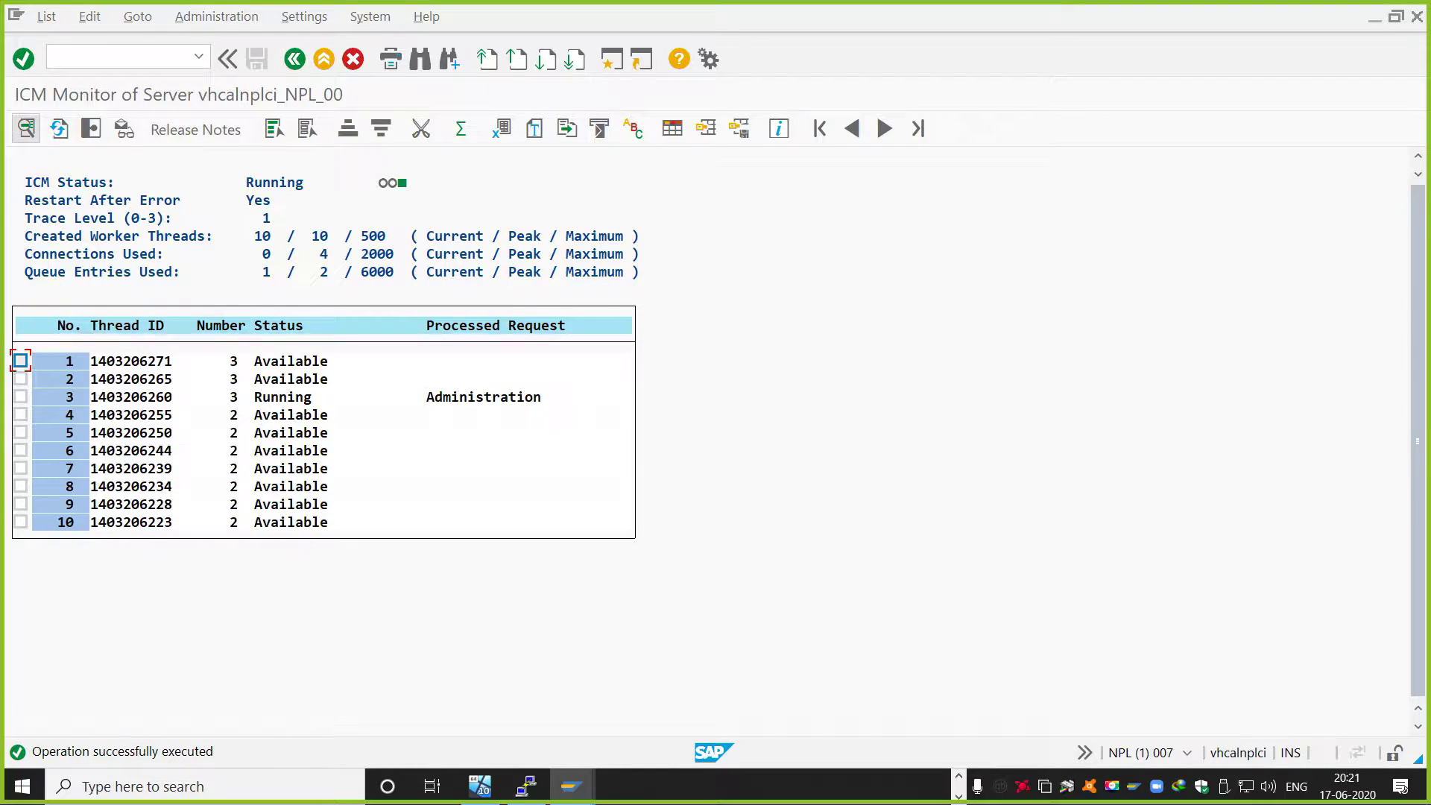
left_click(27, 128)
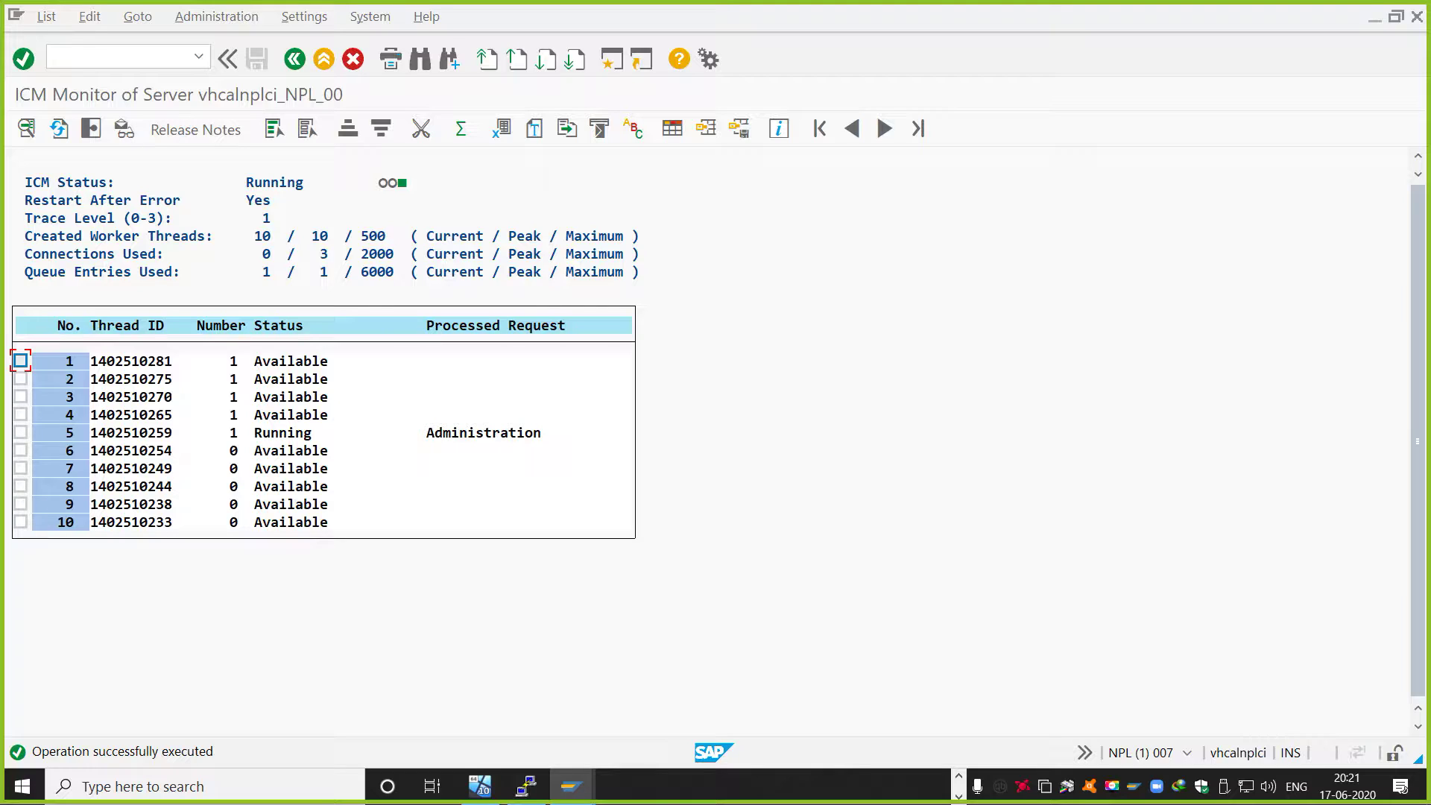
left_click(91, 128)
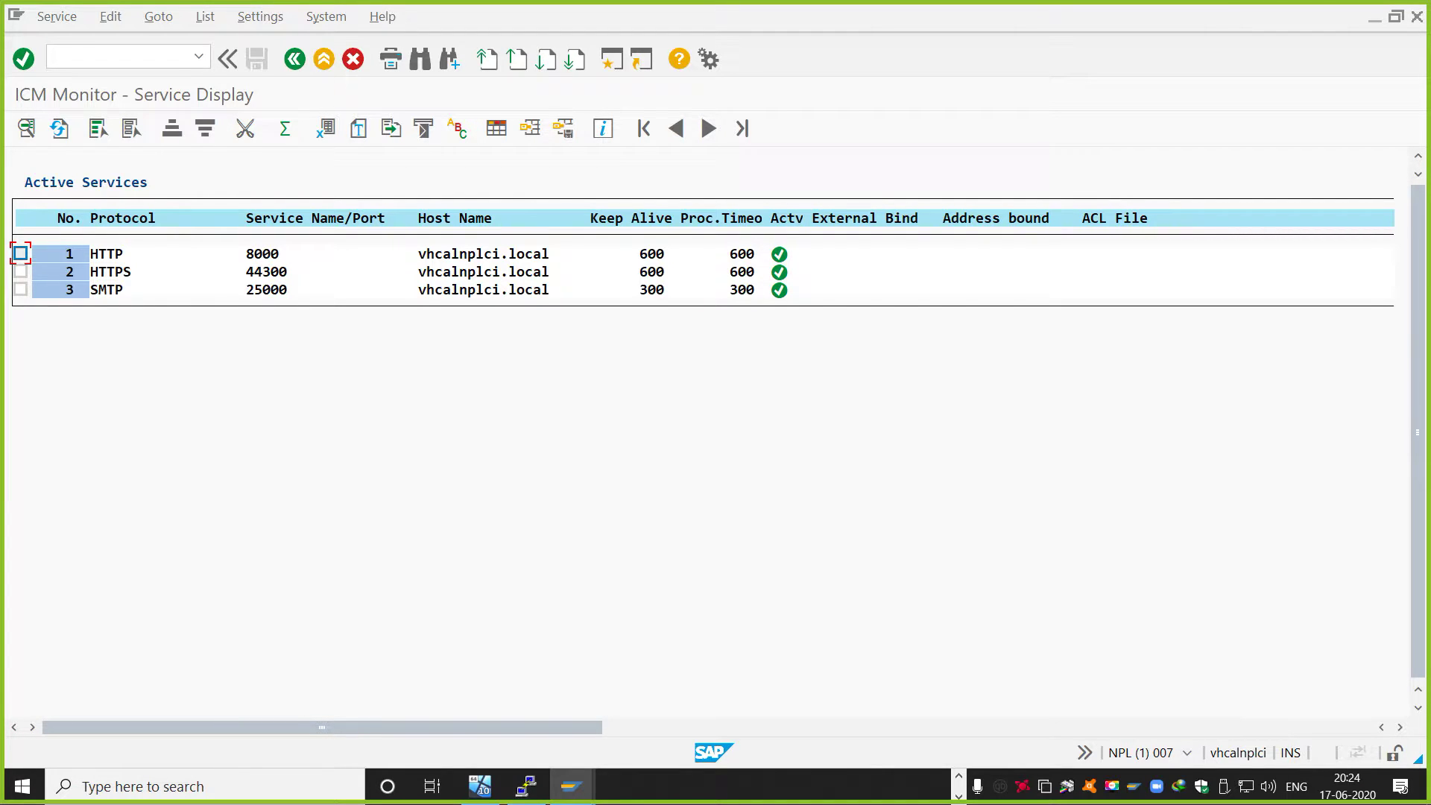
Open SCOT in a new session at the empty SMTP Nodes list and show the node-creation options
left_click(120, 56)
type("/oscot")
key("Return")
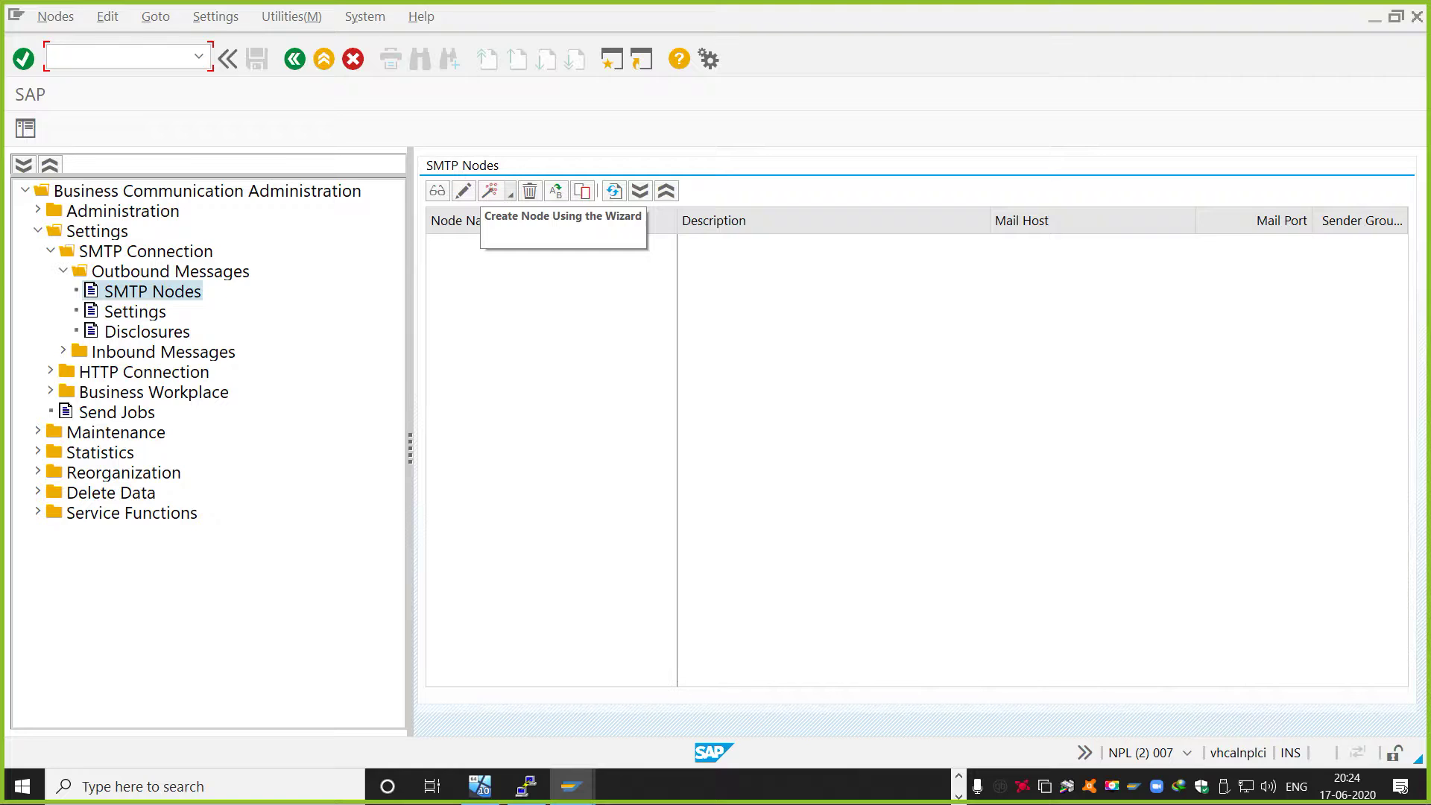
left_click(493, 191)
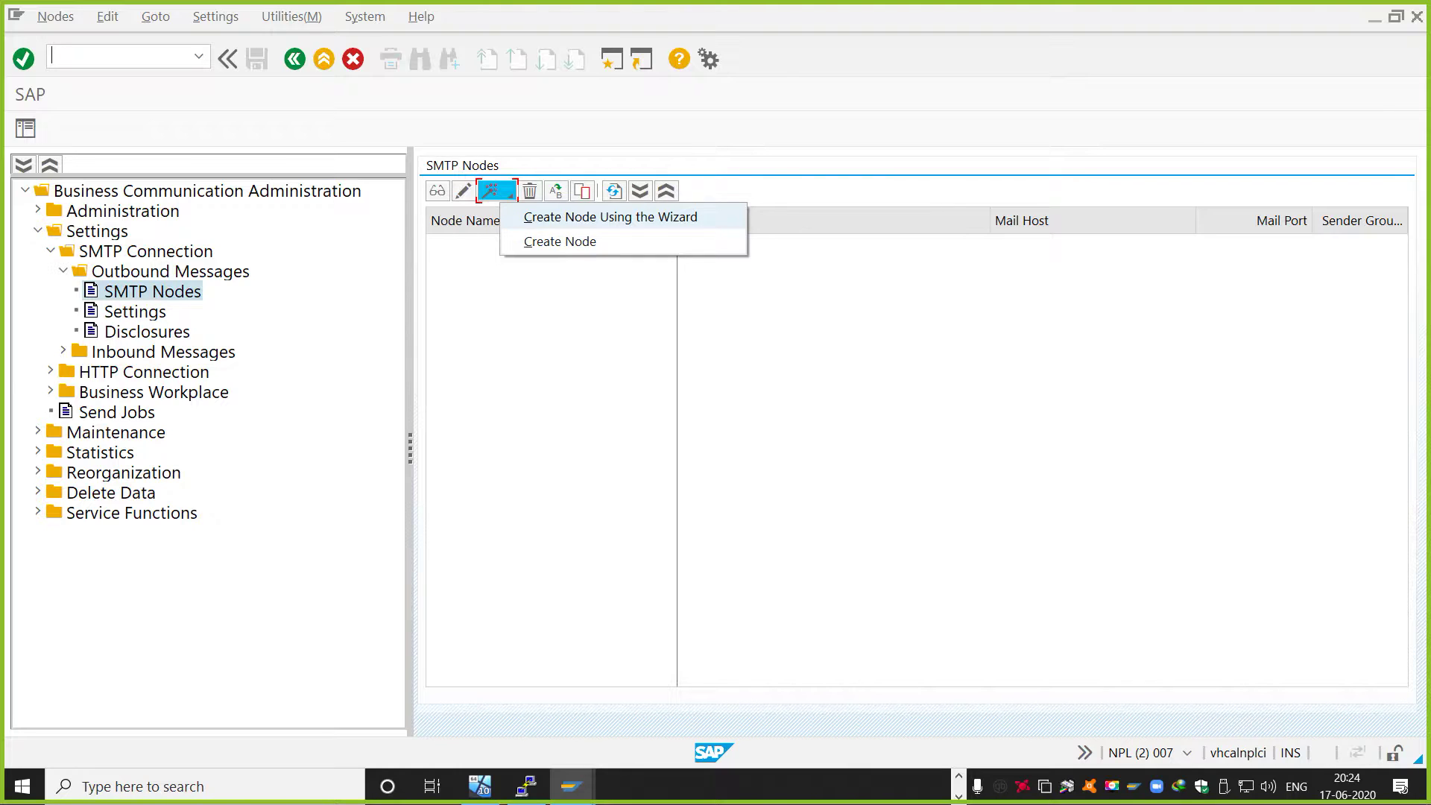
Start the node wizard and define node INT with description 'MAIL Server Node'
left_click(611, 216)
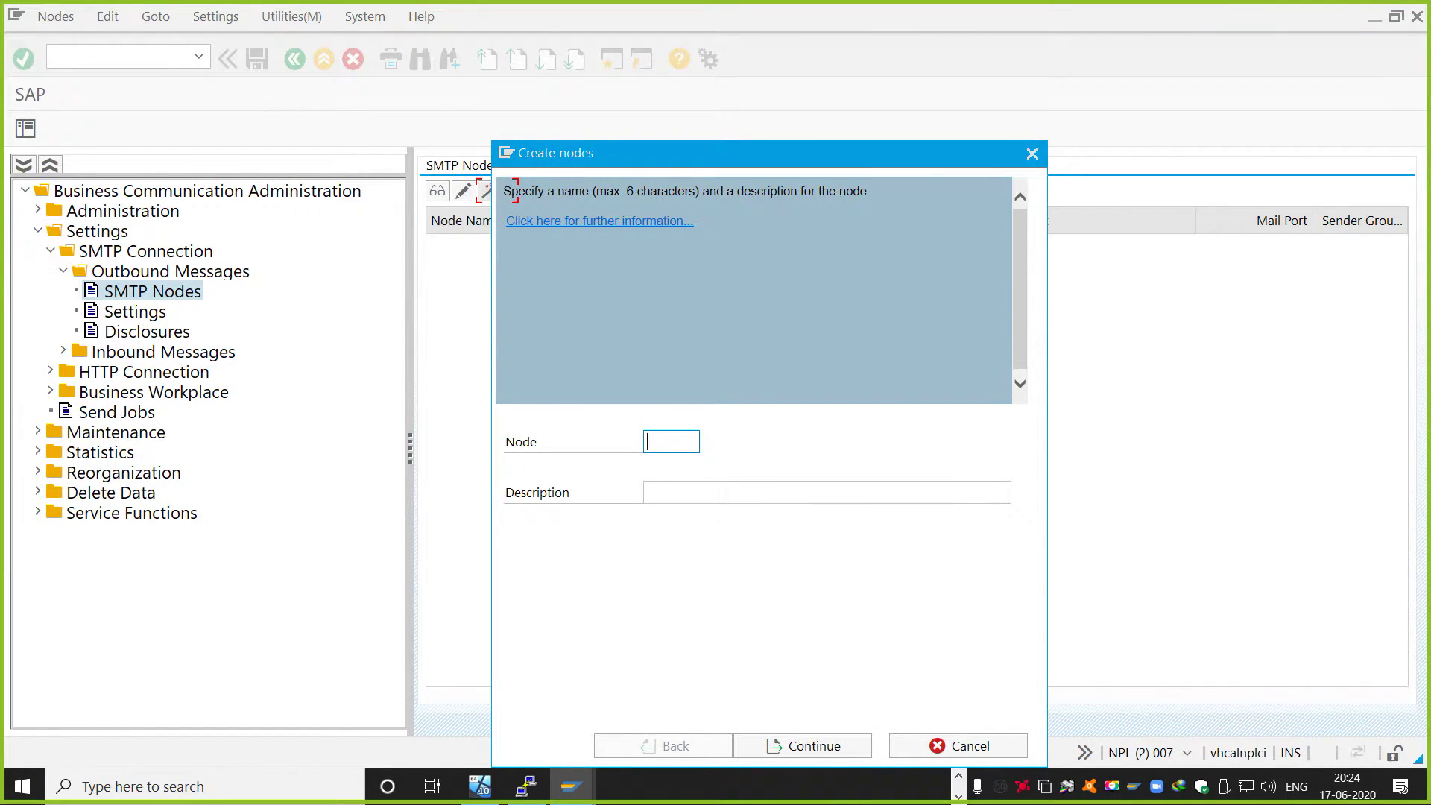
type("INT")
key("Tab")
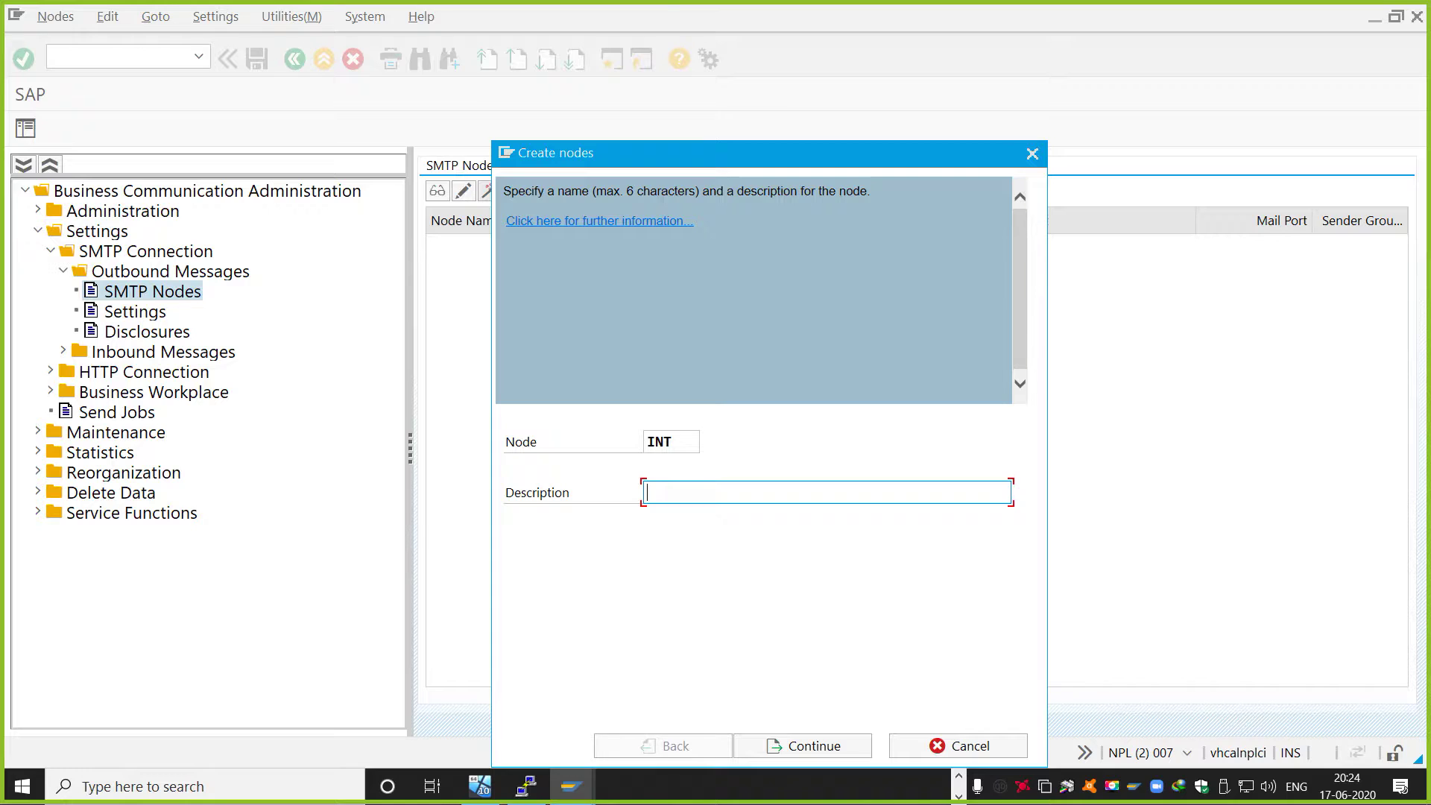
type("MAIL  Server Node")
key("Return")
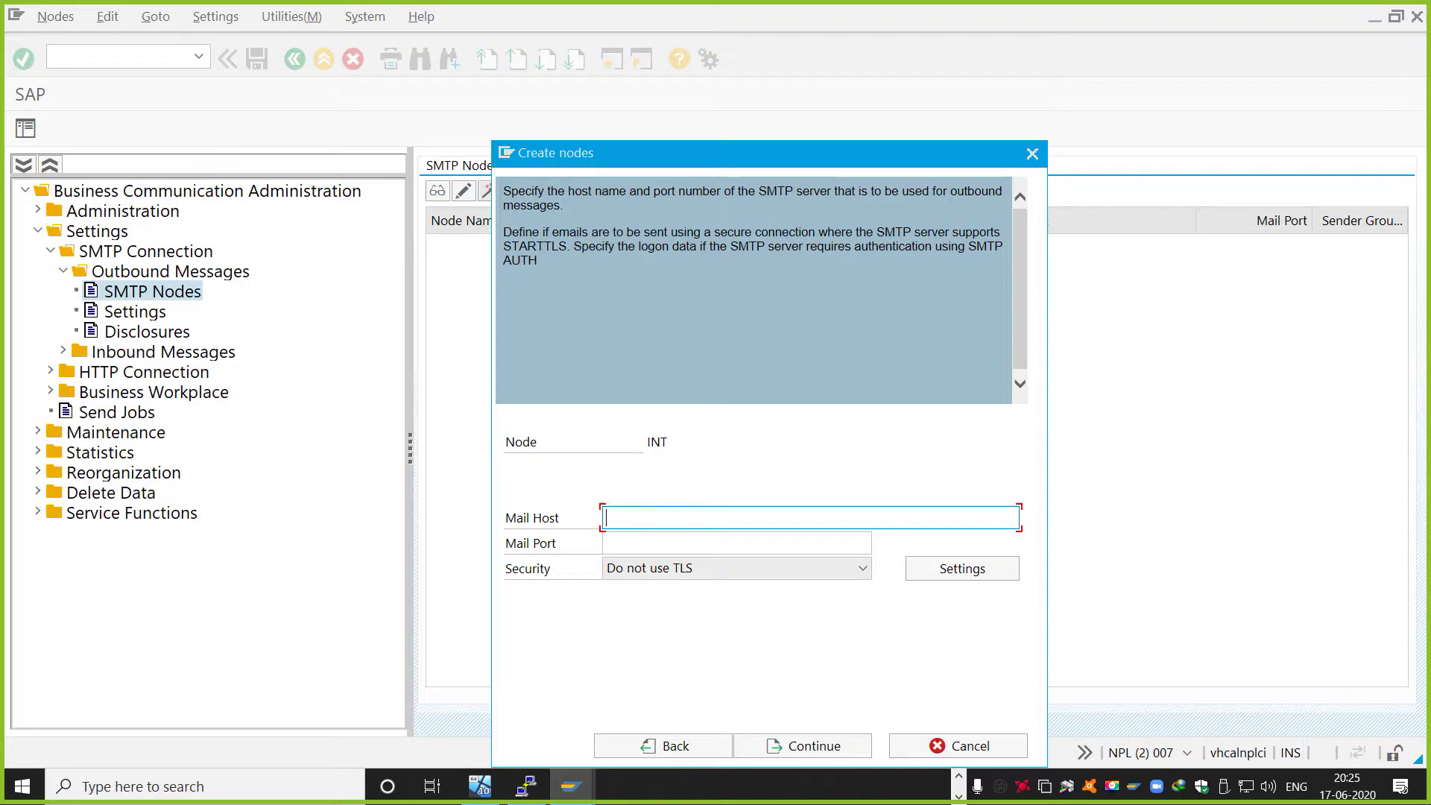
Set node INT's mail host to mailexchange.local and mail port to 25000
type("mailexchange.local")
left_click(737, 543)
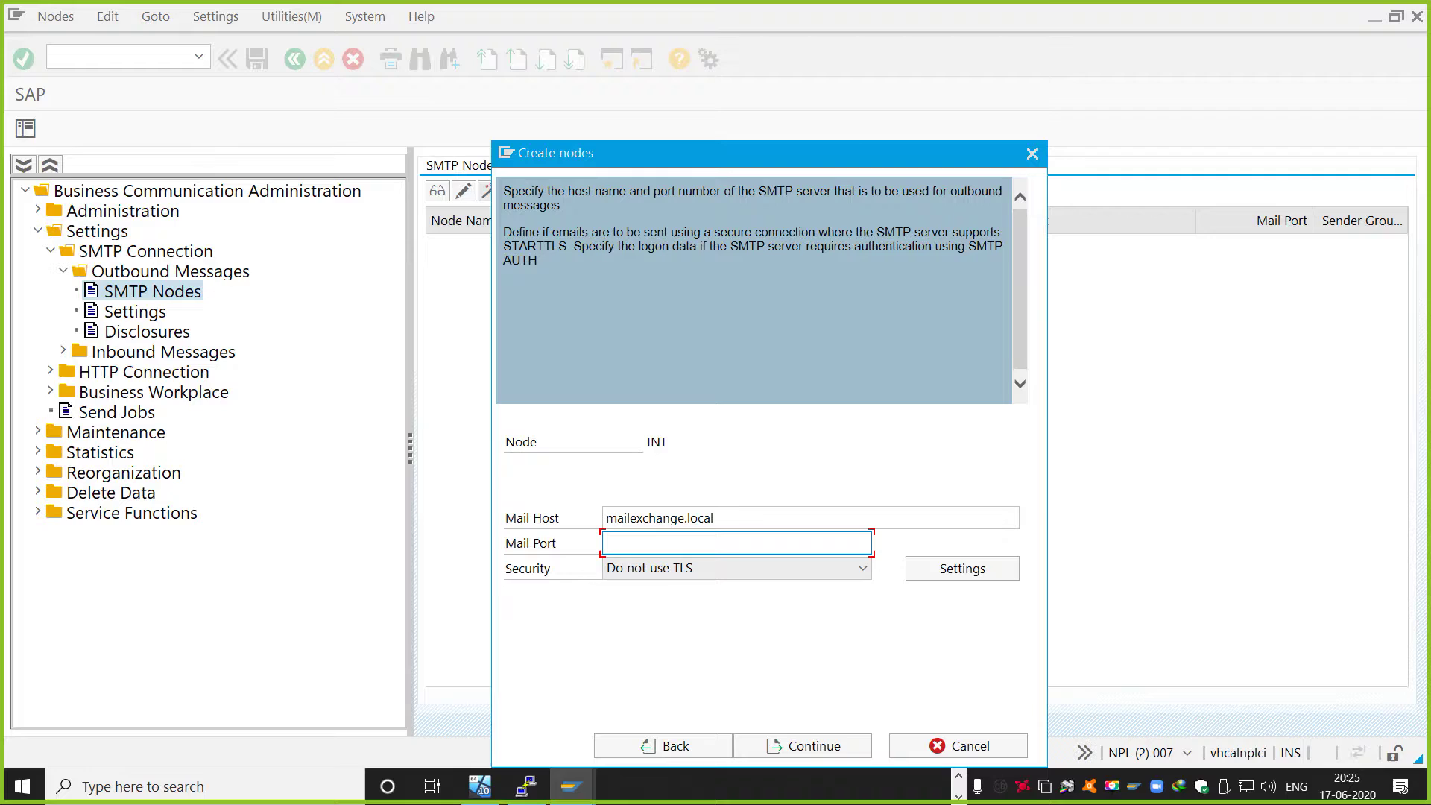
type("25000")
key("Return")
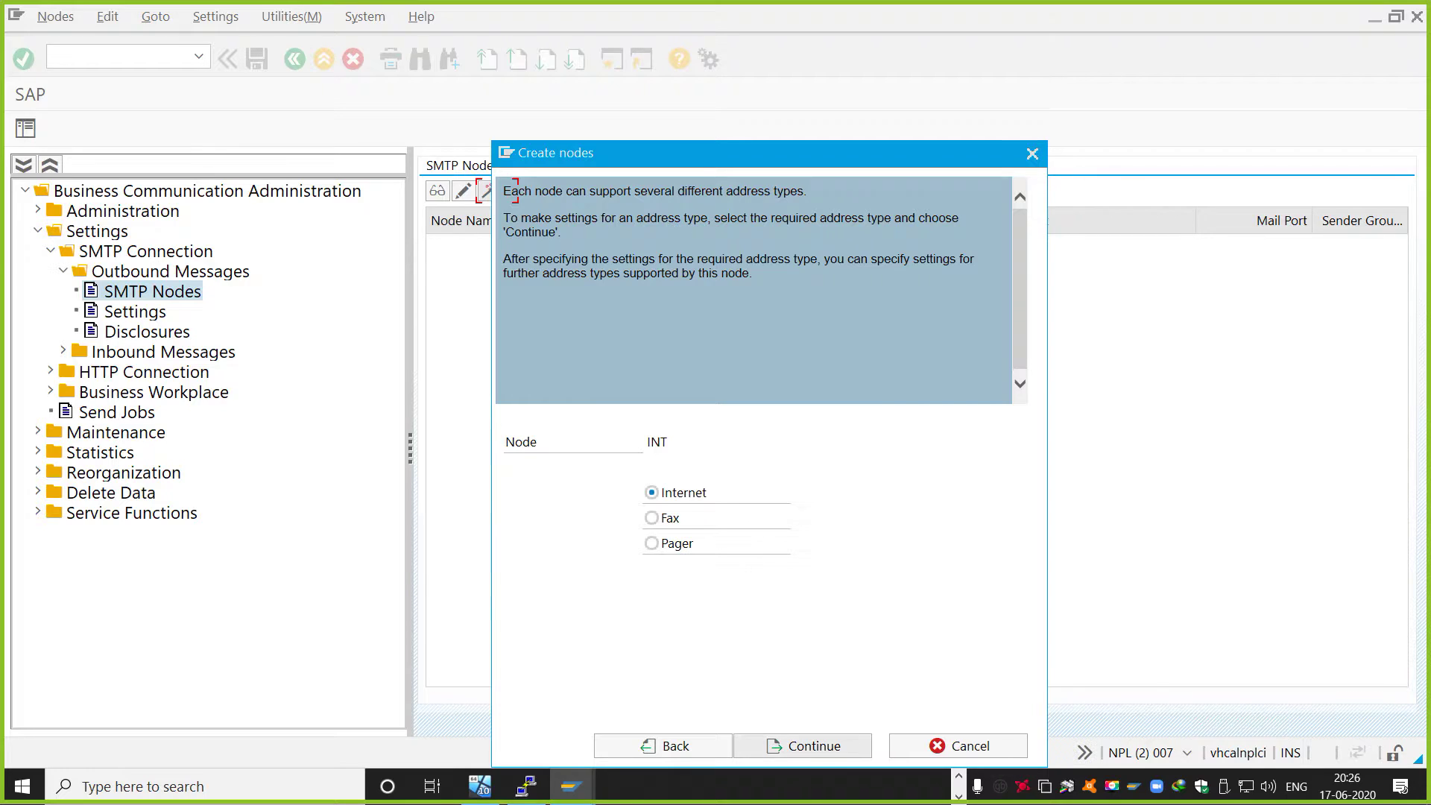
Accept Internet as the address type and fill in the address area for node INT
left_click(803, 745)
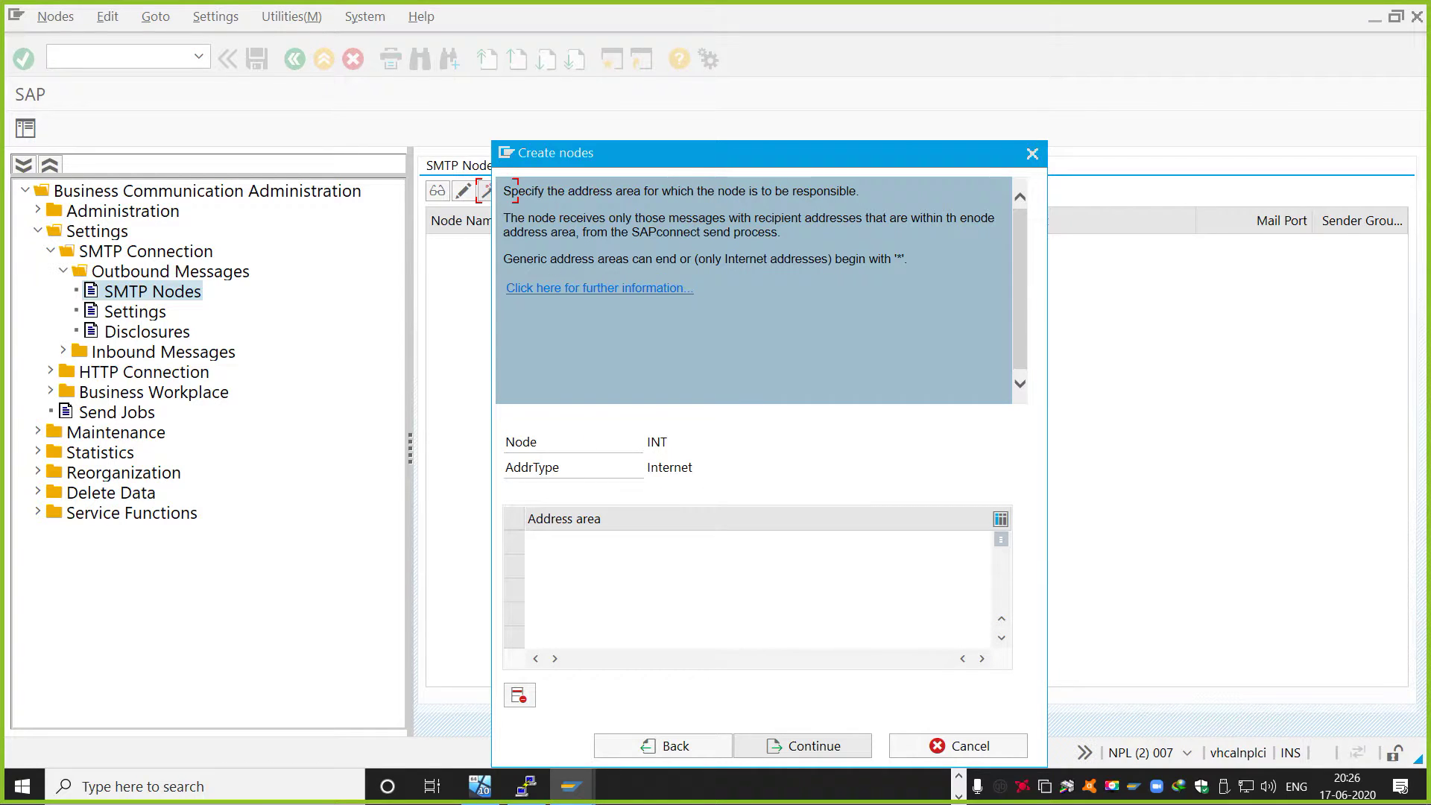
left_click(803, 746)
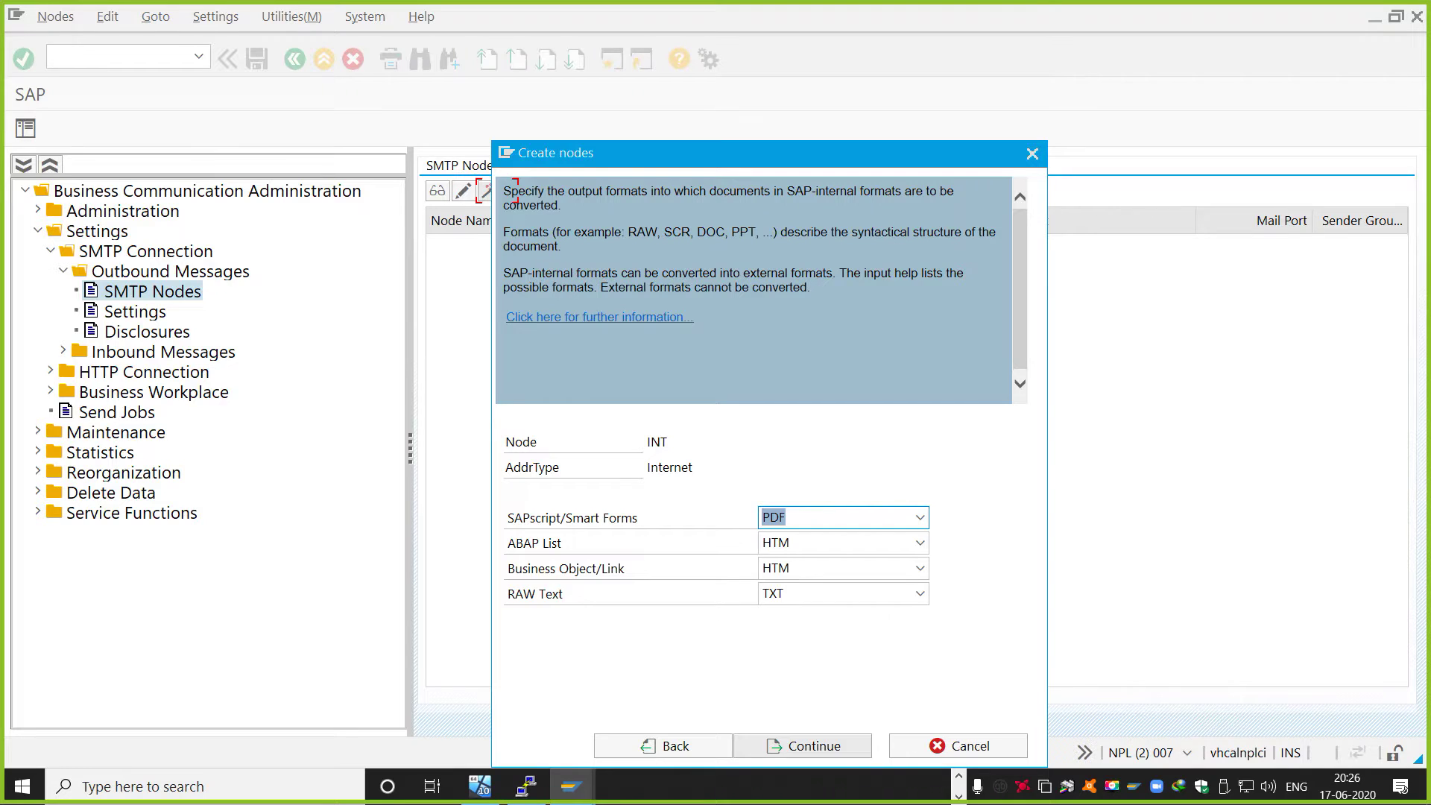
left_click(662, 745)
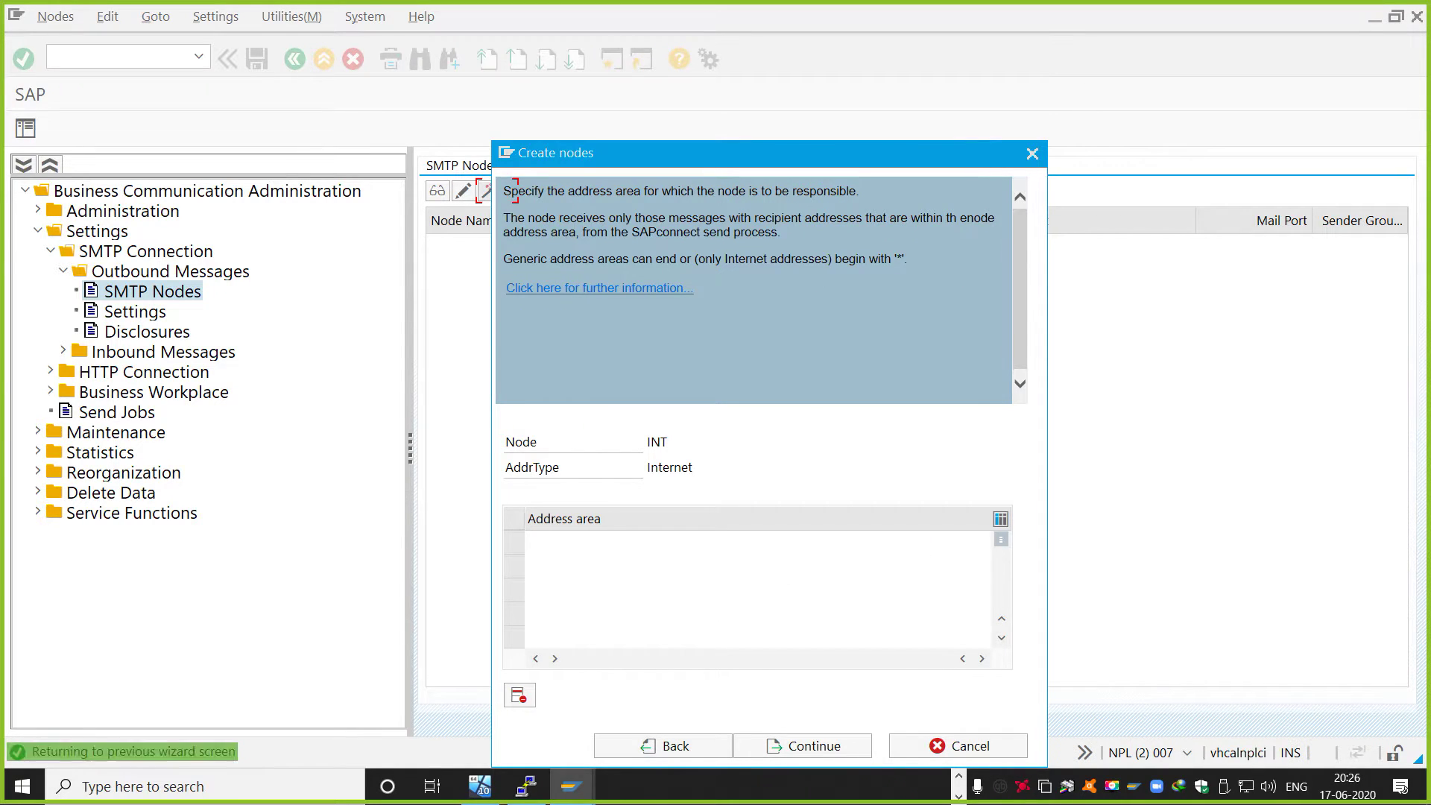
left_click(533, 542)
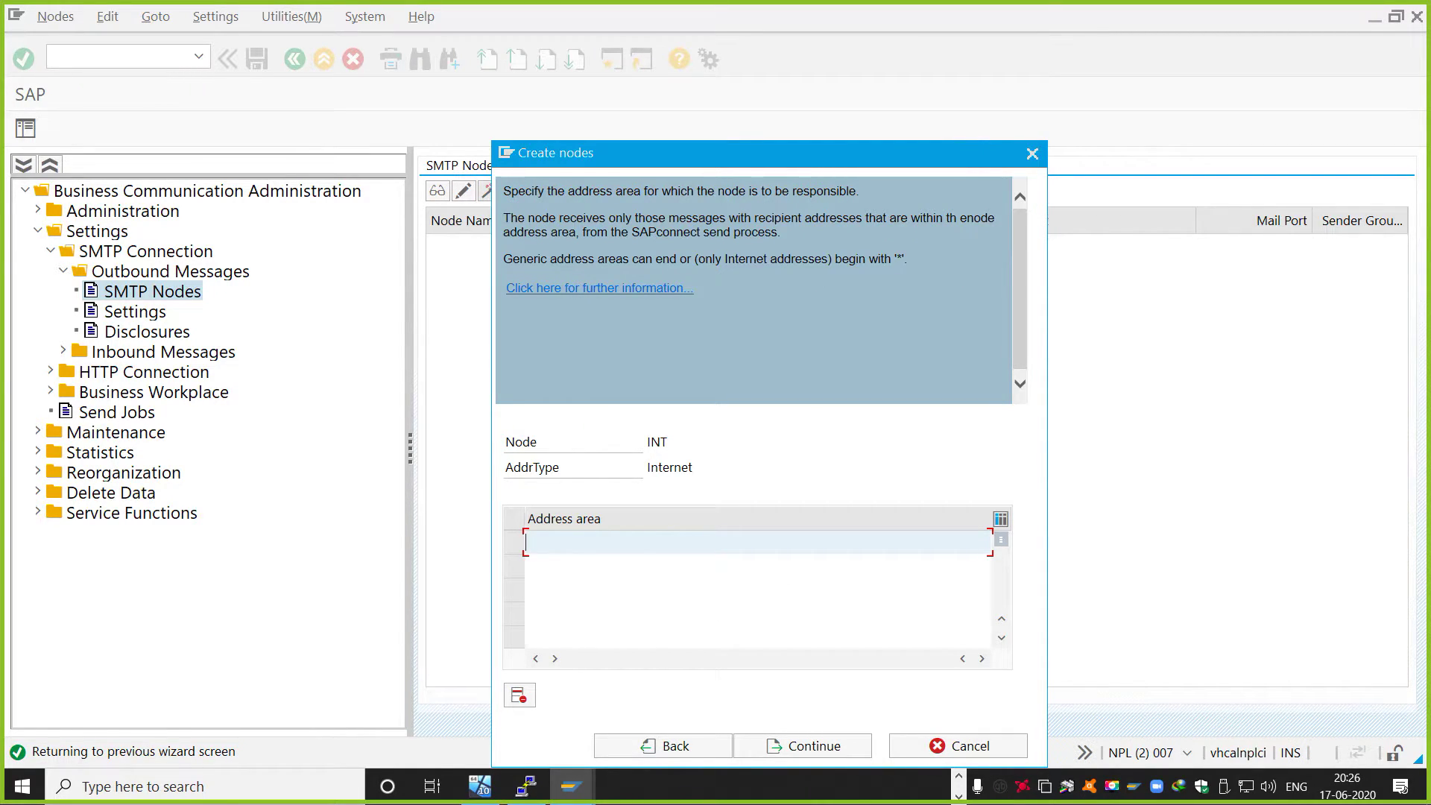
type("*")
type("akram.com")
key("BackSpace")
key("BackSpace")
key("BackSpace")
key("BackSpace")
key("BackSpace")
key("BackSpace")
key("BackSpace")
key("BackSpace")
key("BackSpace")
key("BackSpace")
Keep output formats PDF, HTM, HTM, TXT and add no further address types
left_click(804, 746)
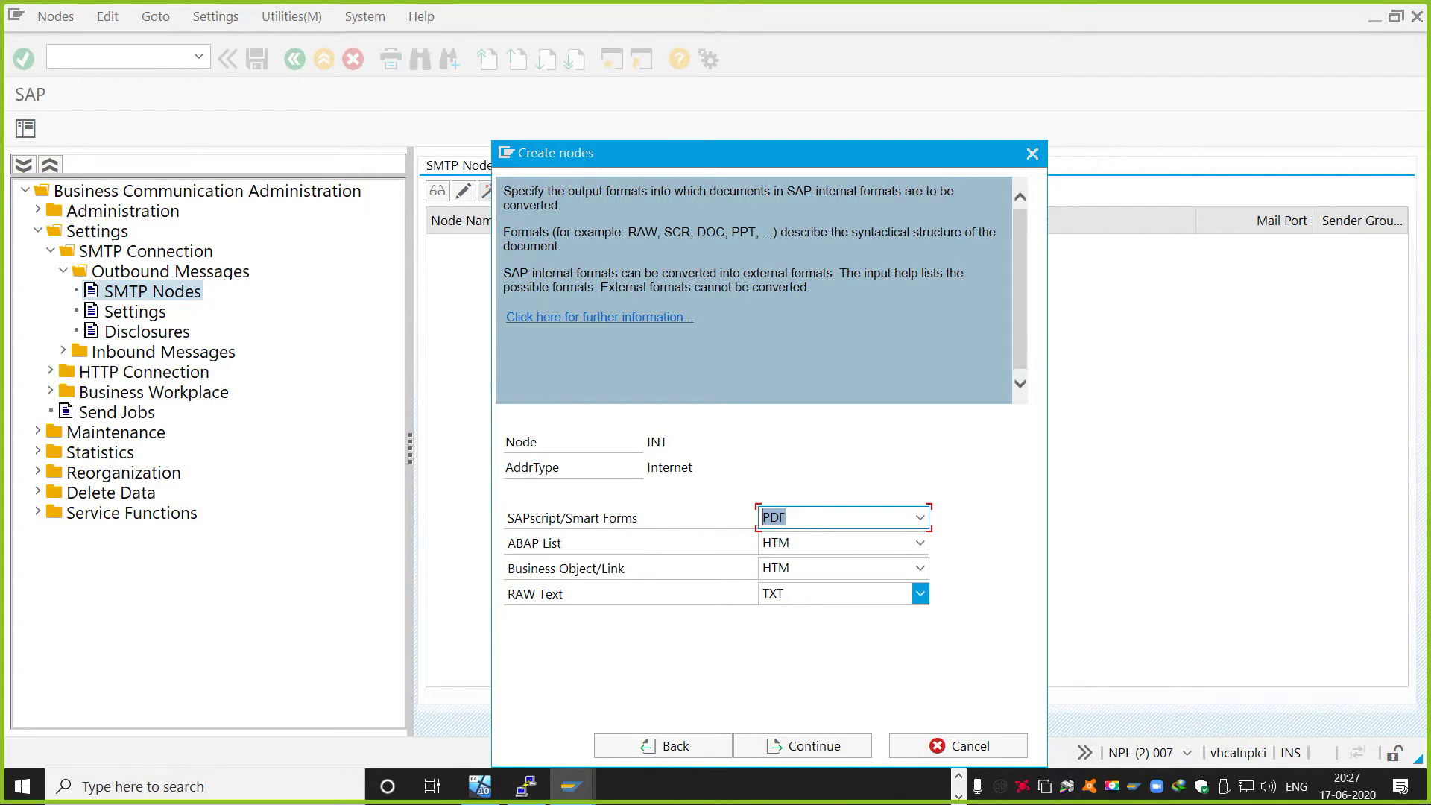
left_click(803, 745)
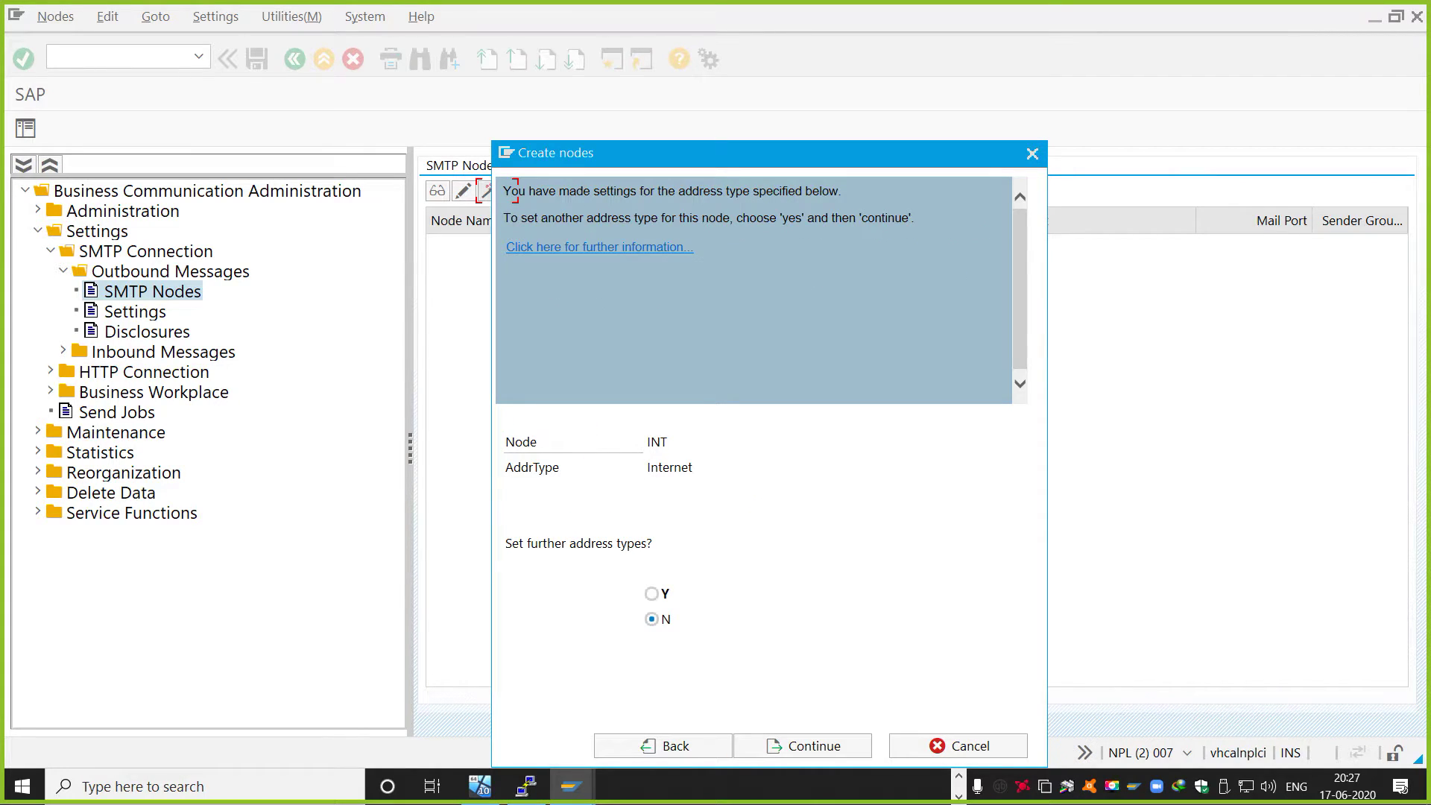
left_click(802, 745)
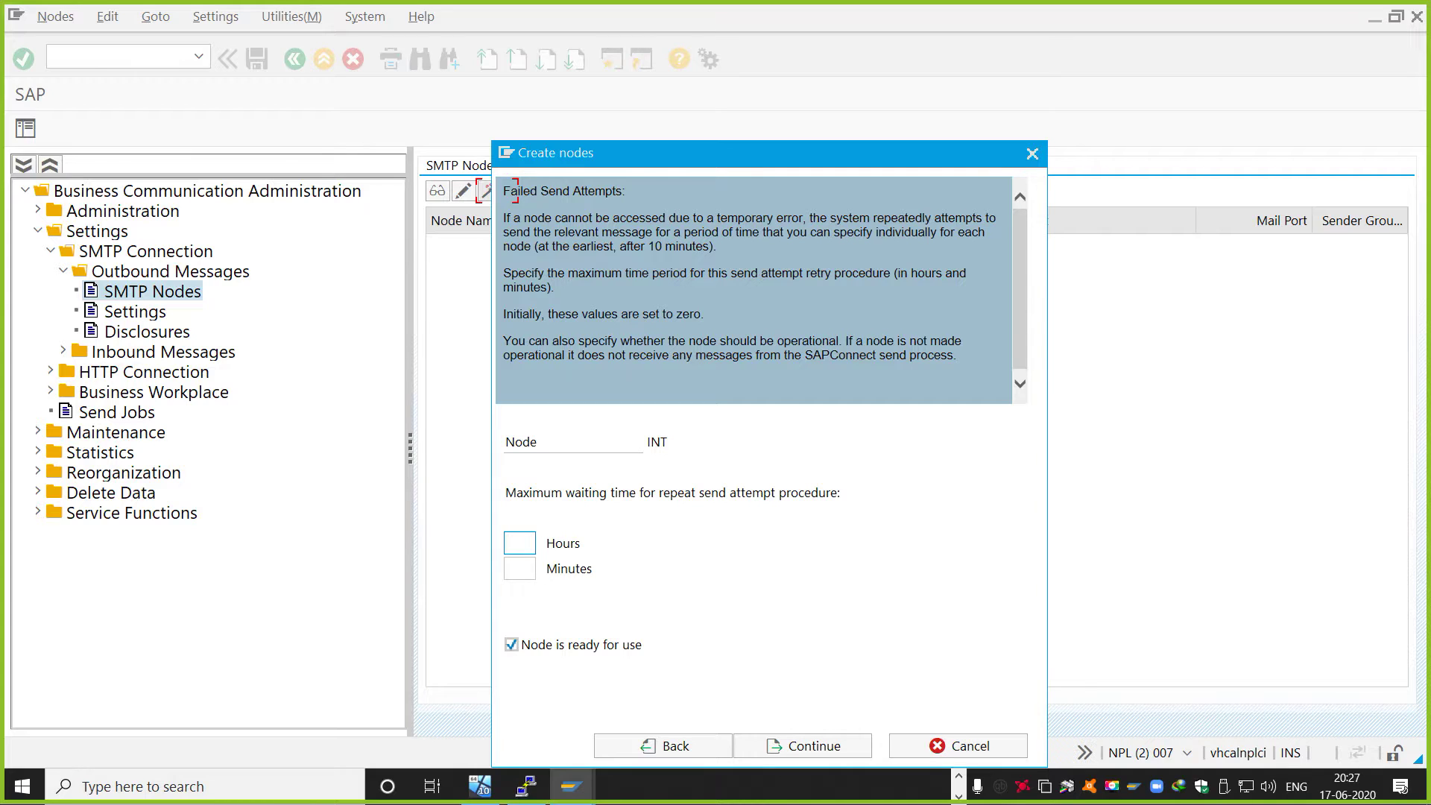
Finish the wizard to save node INT, then enter the /nsost transaction code
left_click(803, 745)
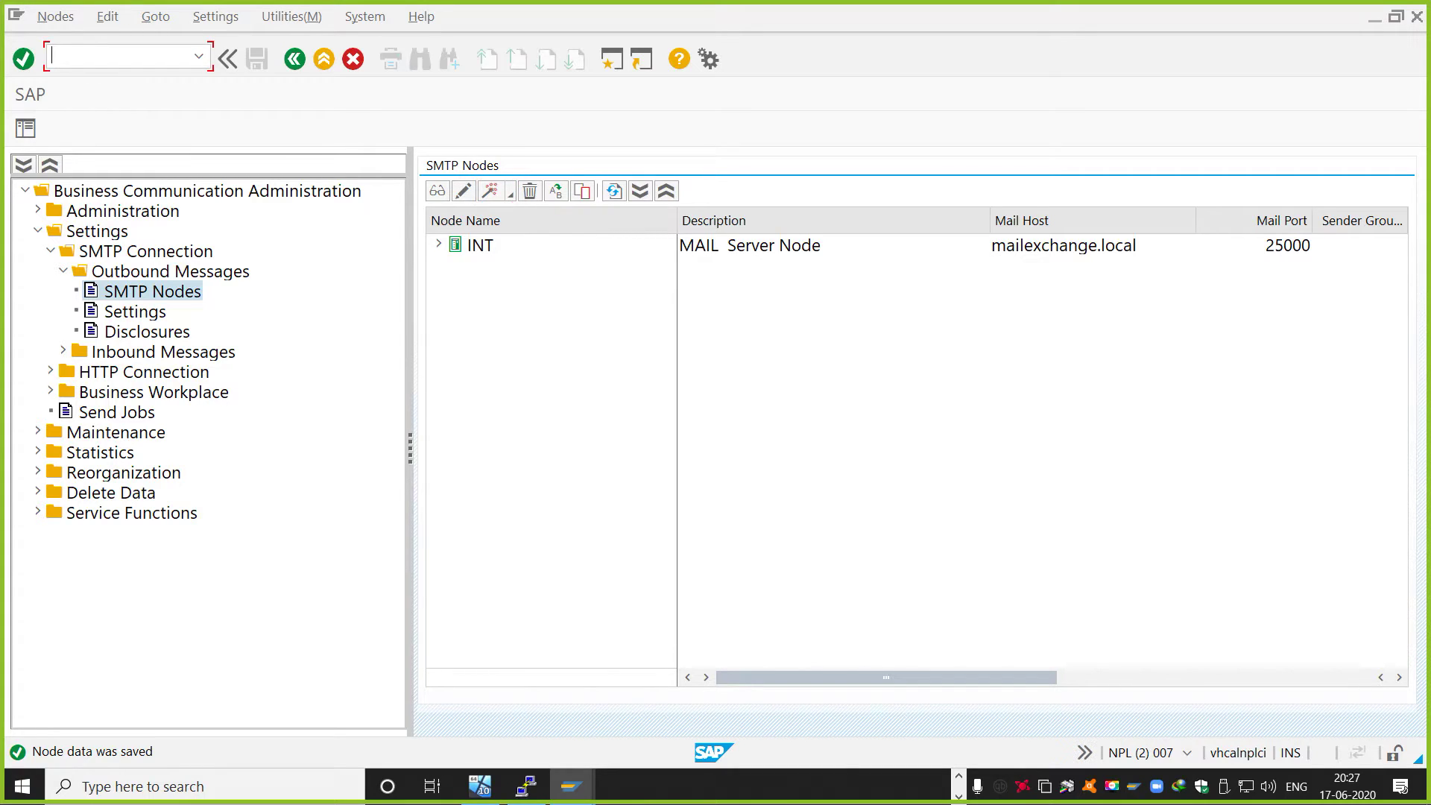
type("/n")
type("sost")
Open the Business Workplace and compose a new message titled 'Hi' with body 'Test'
key("Return")
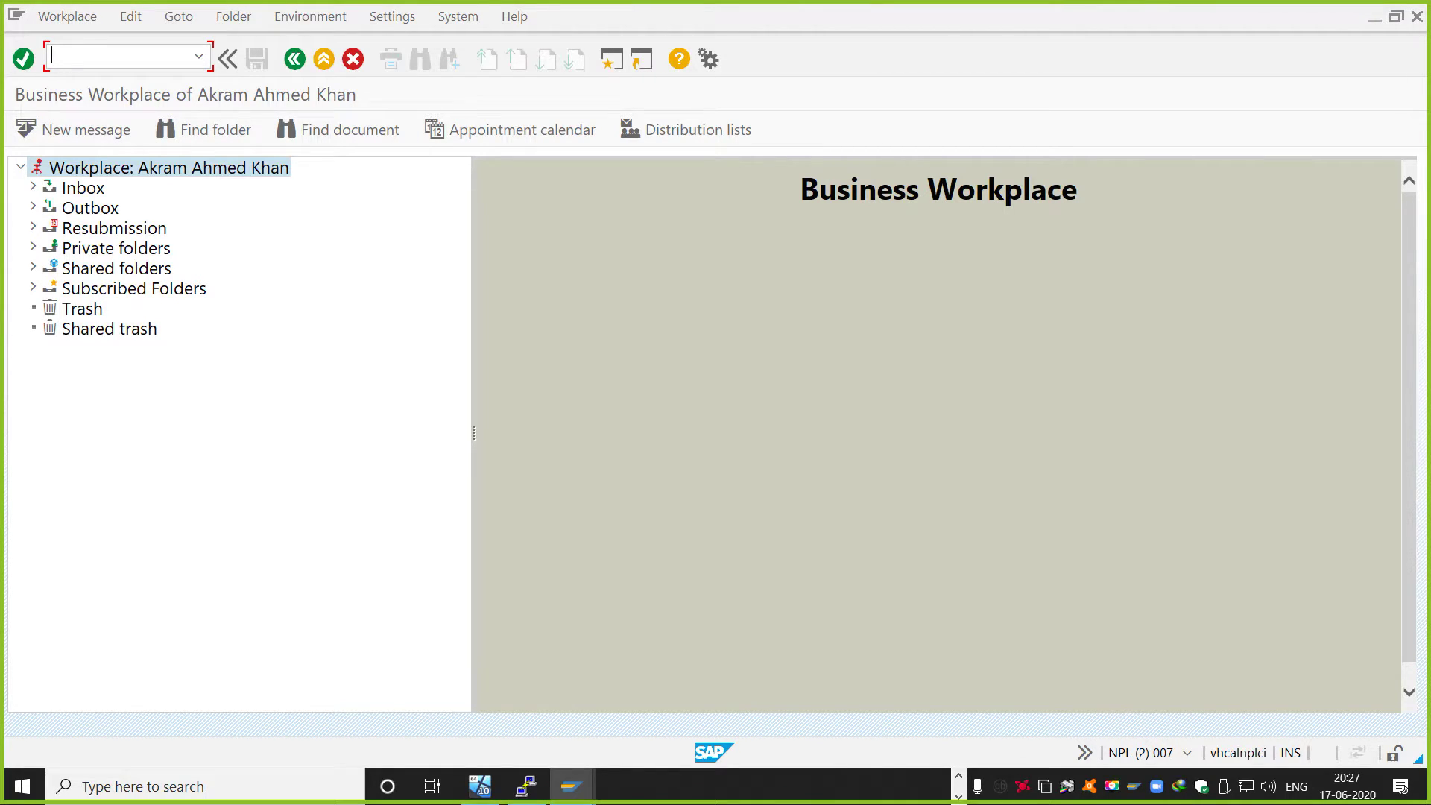
left_click(78, 130)
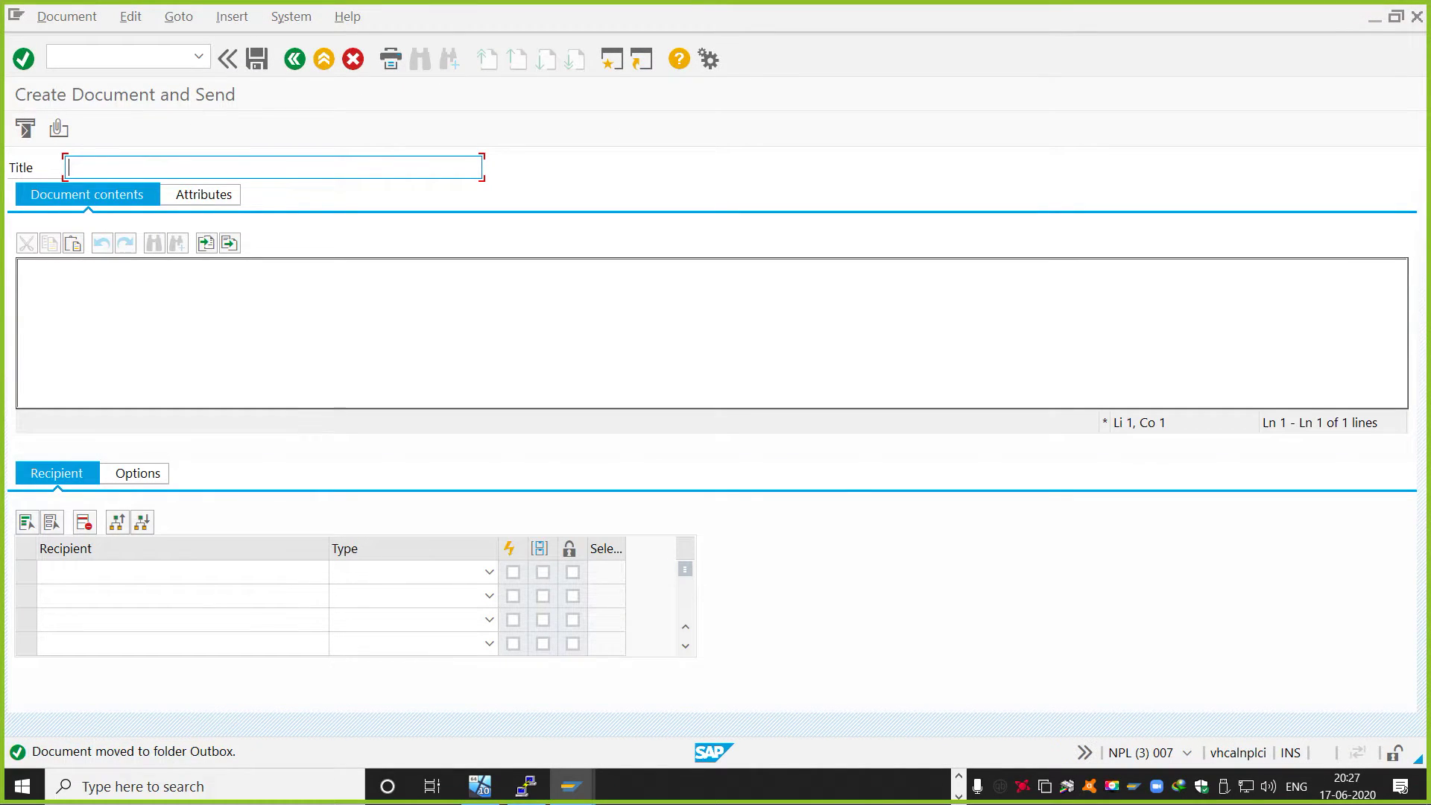
type("Hi")
left_click(22, 268)
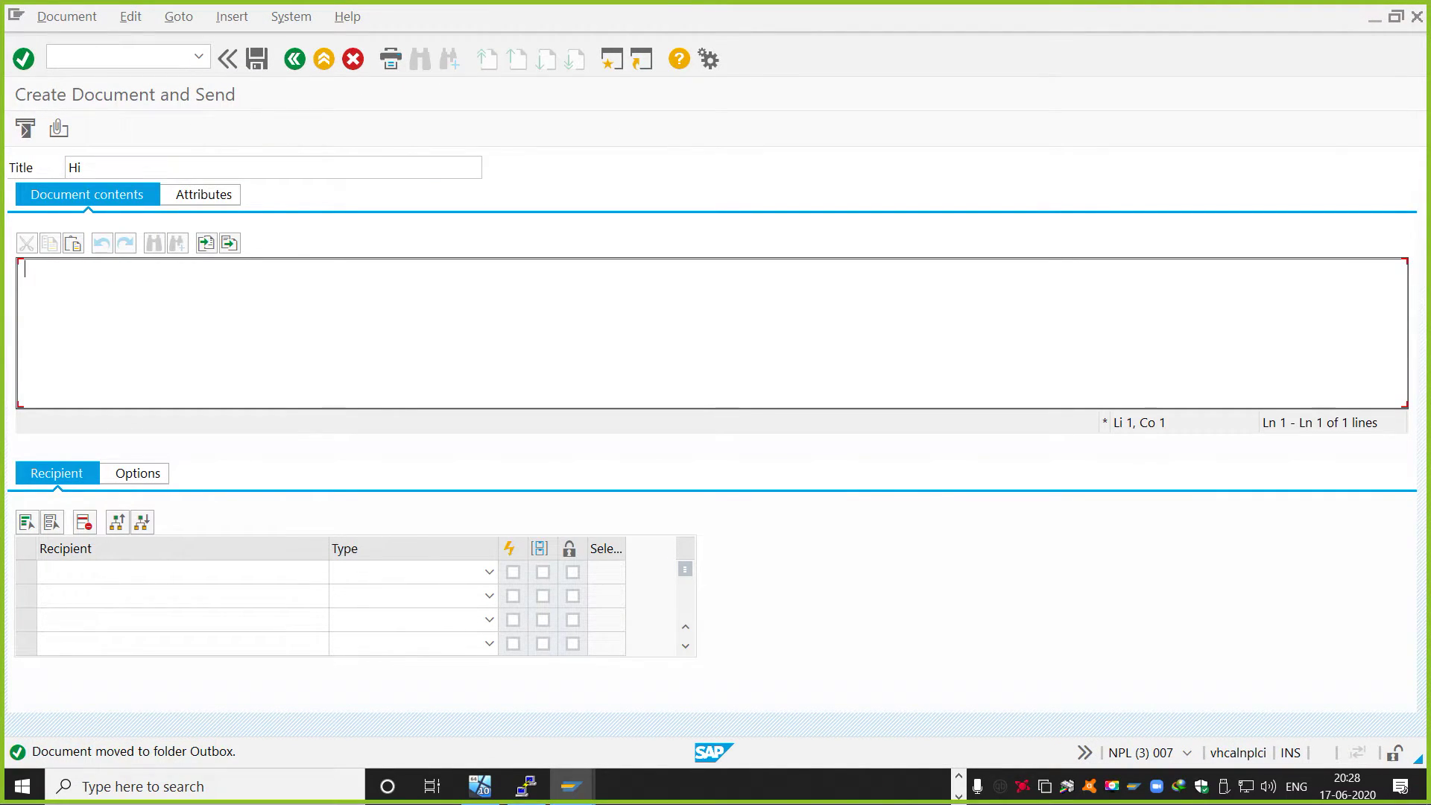
type("Test")
left_click(182, 572)
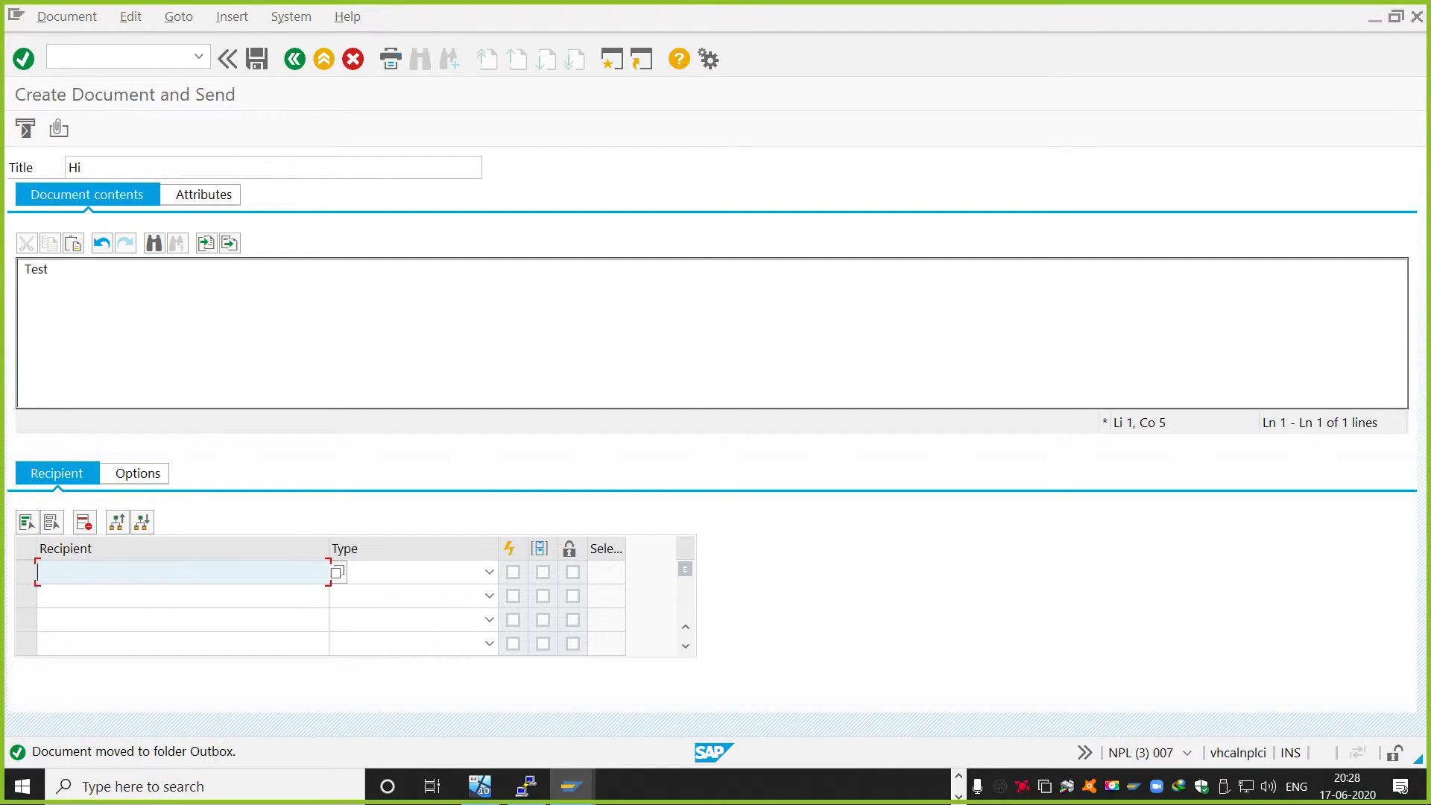
Address the message to the user's own SAP Logon Name and send it
left_click(489, 572)
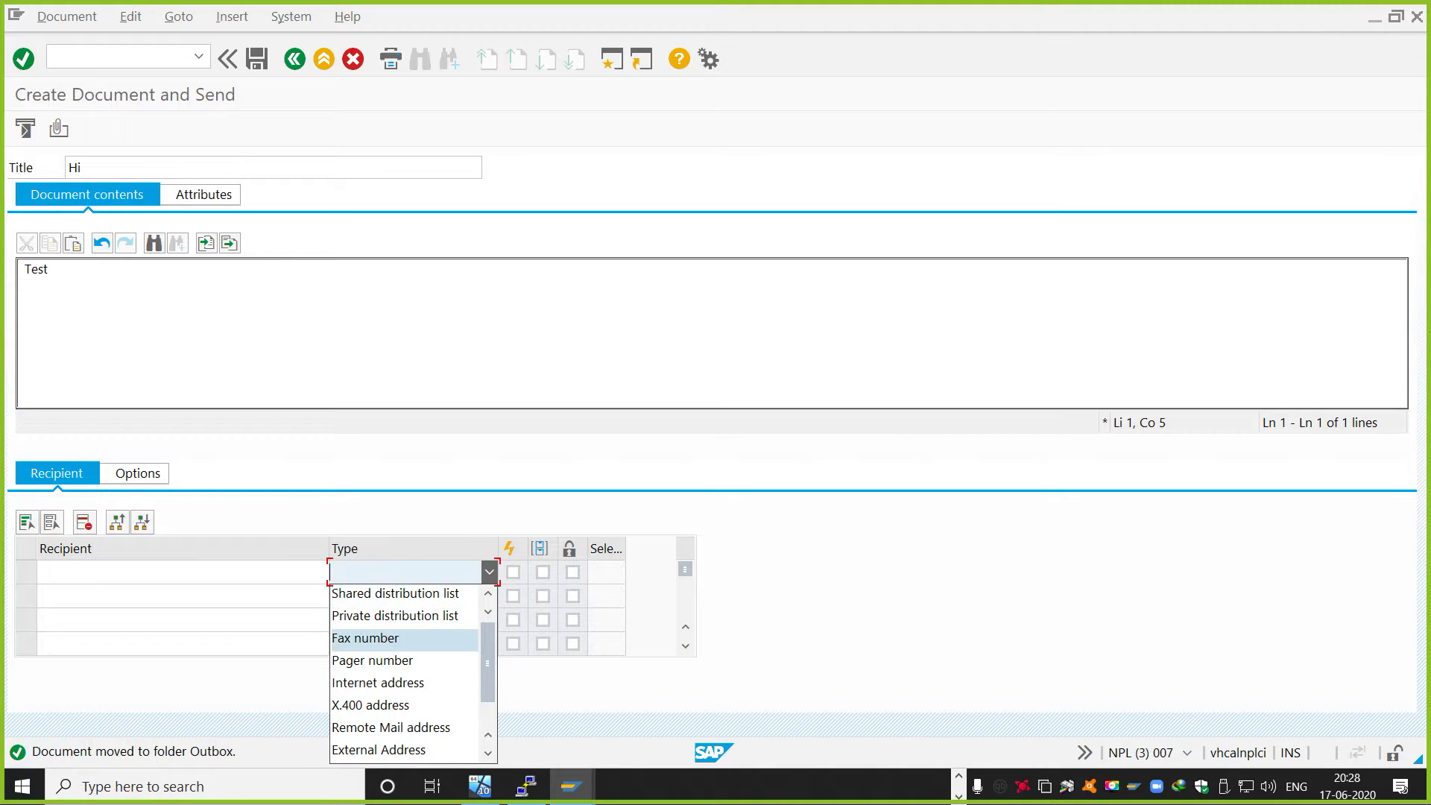
scroll(405, 670, "down", 1)
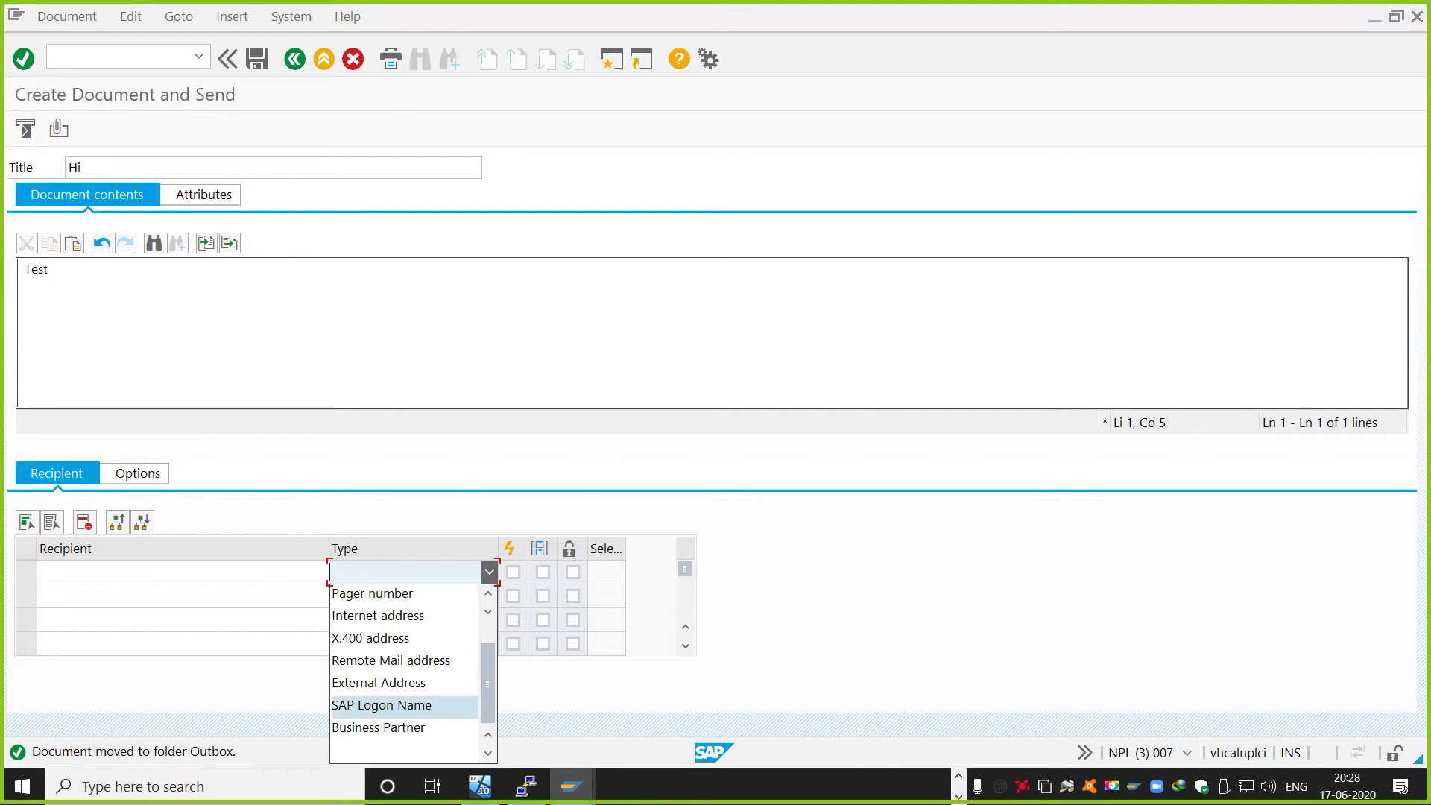
left_click(381, 705)
key("shift+Tab")
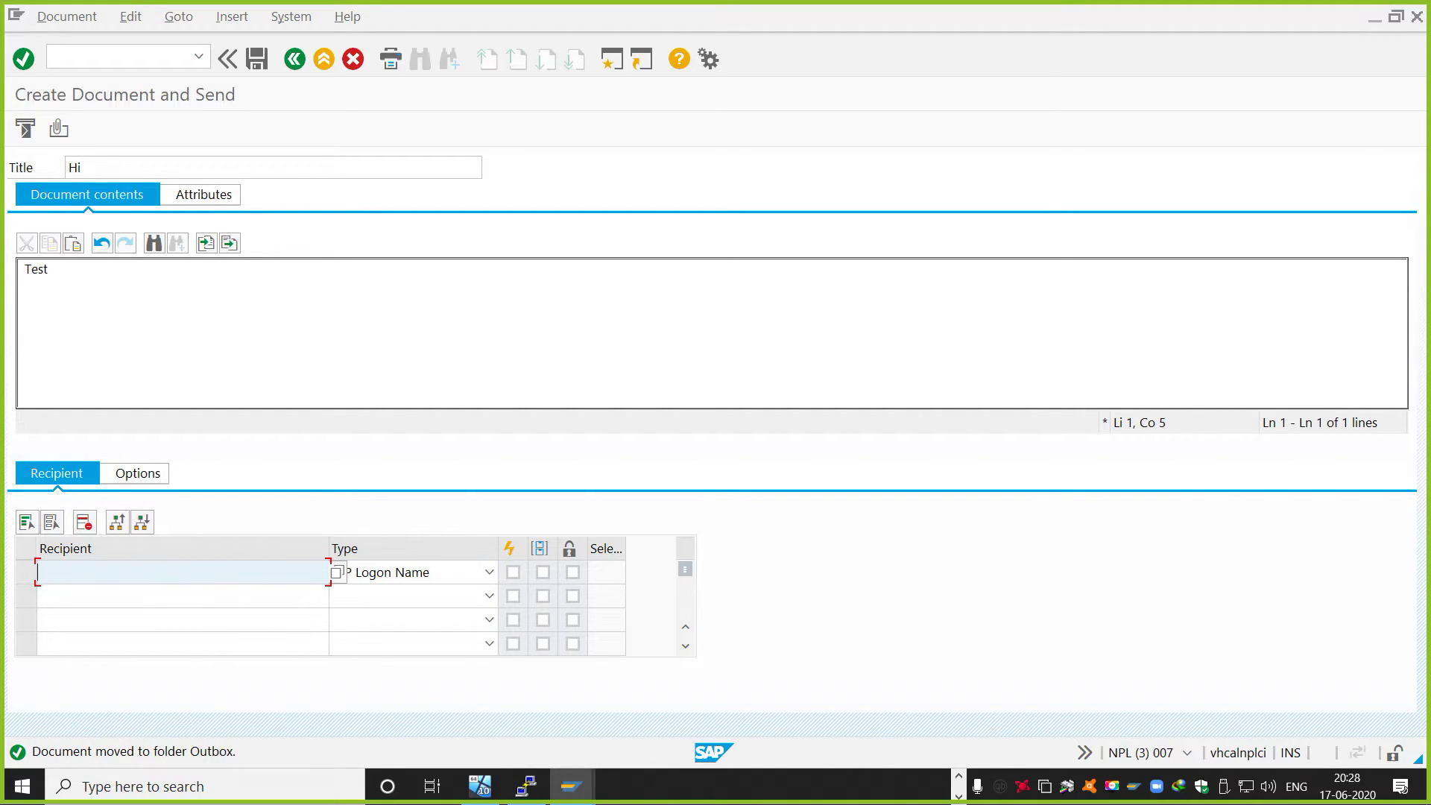
type("akram07")
key("Return")
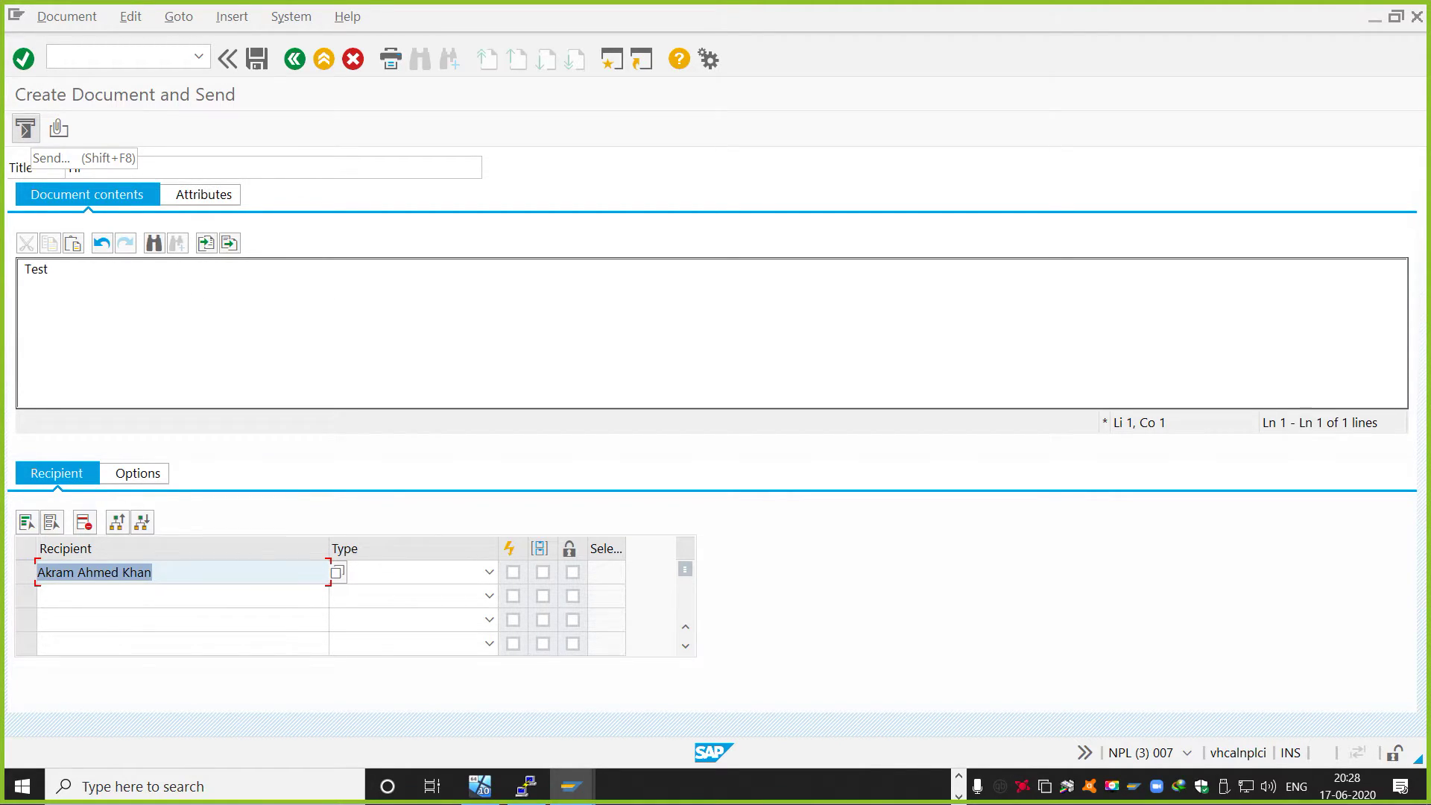
left_click(25, 130)
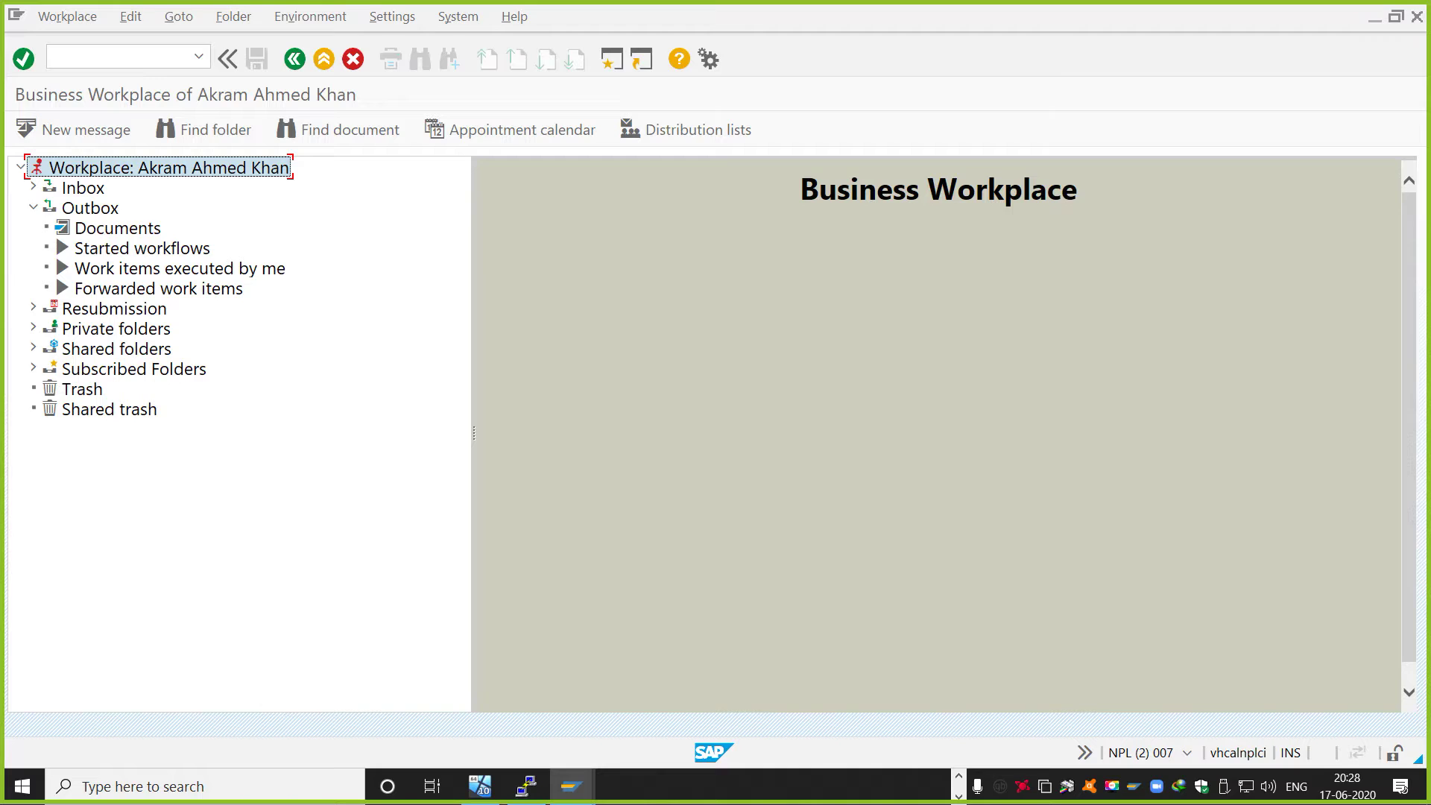
Check the Hi message under Outbox Documents, then launch transaction /nsost
left_click(117, 228)
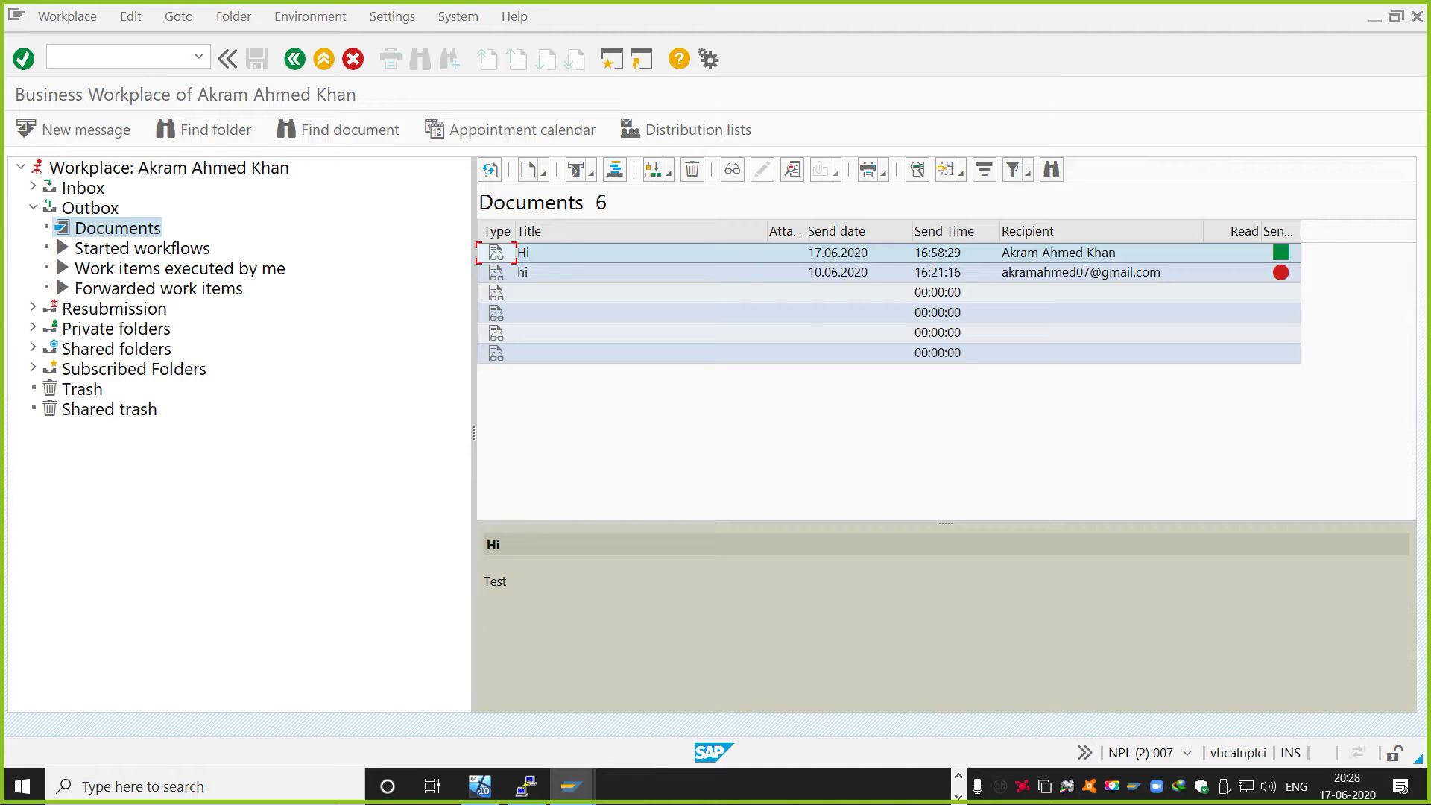
left_click(119, 57)
type("/nsost")
key("Return")
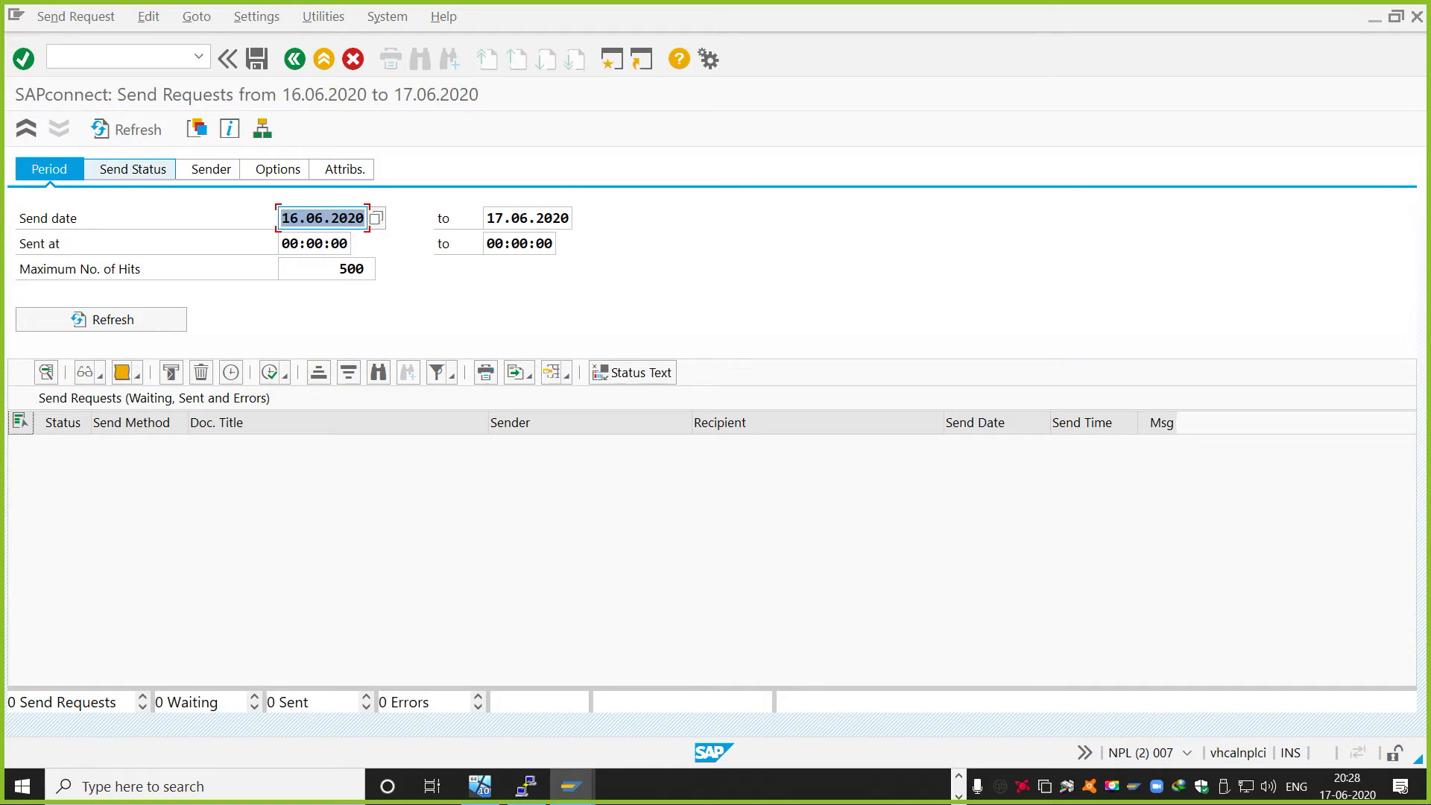
Add the Transmitted and No Entry in Queue Yet statuses to the SOST send request filter
left_click(129, 169)
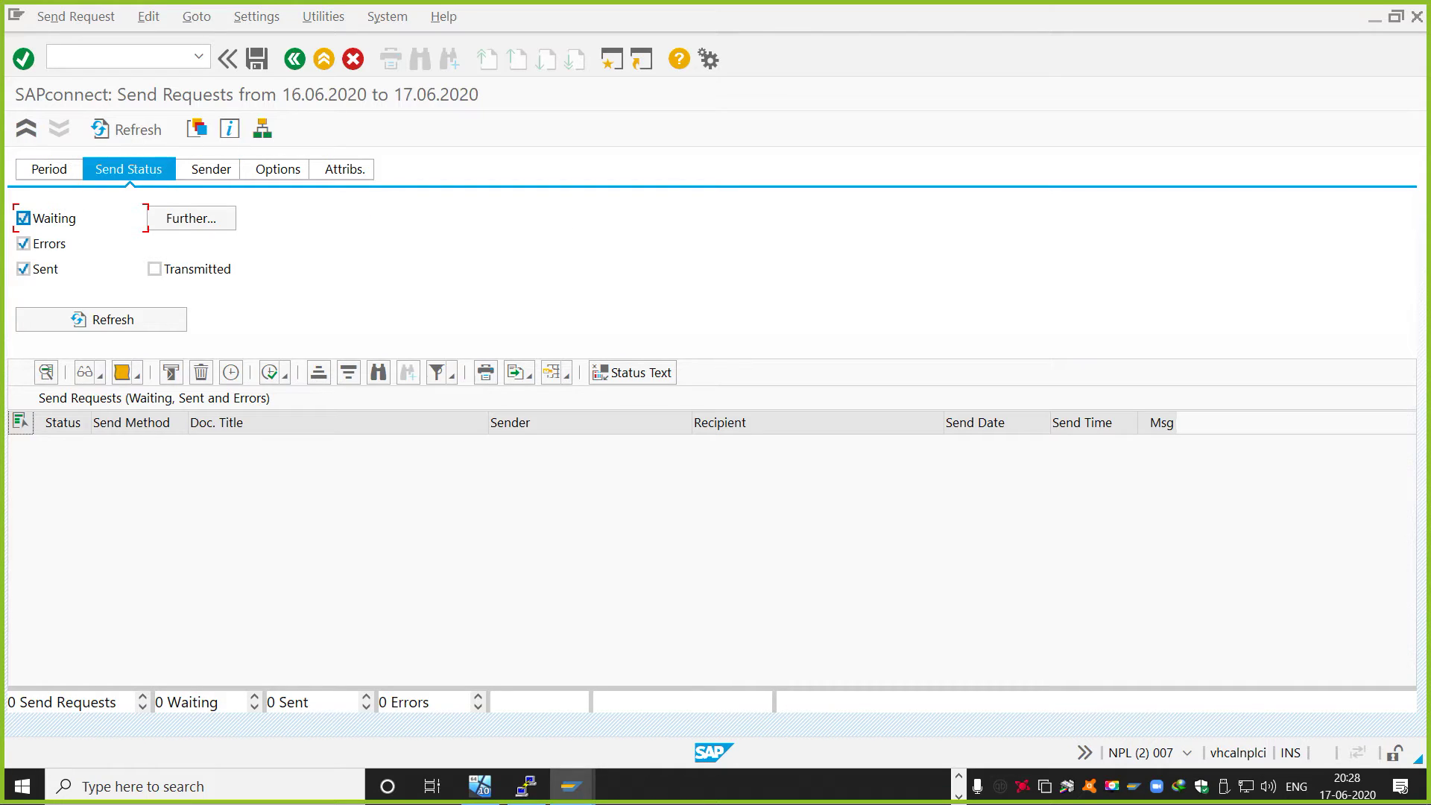
left_click(154, 269)
left_click(102, 319)
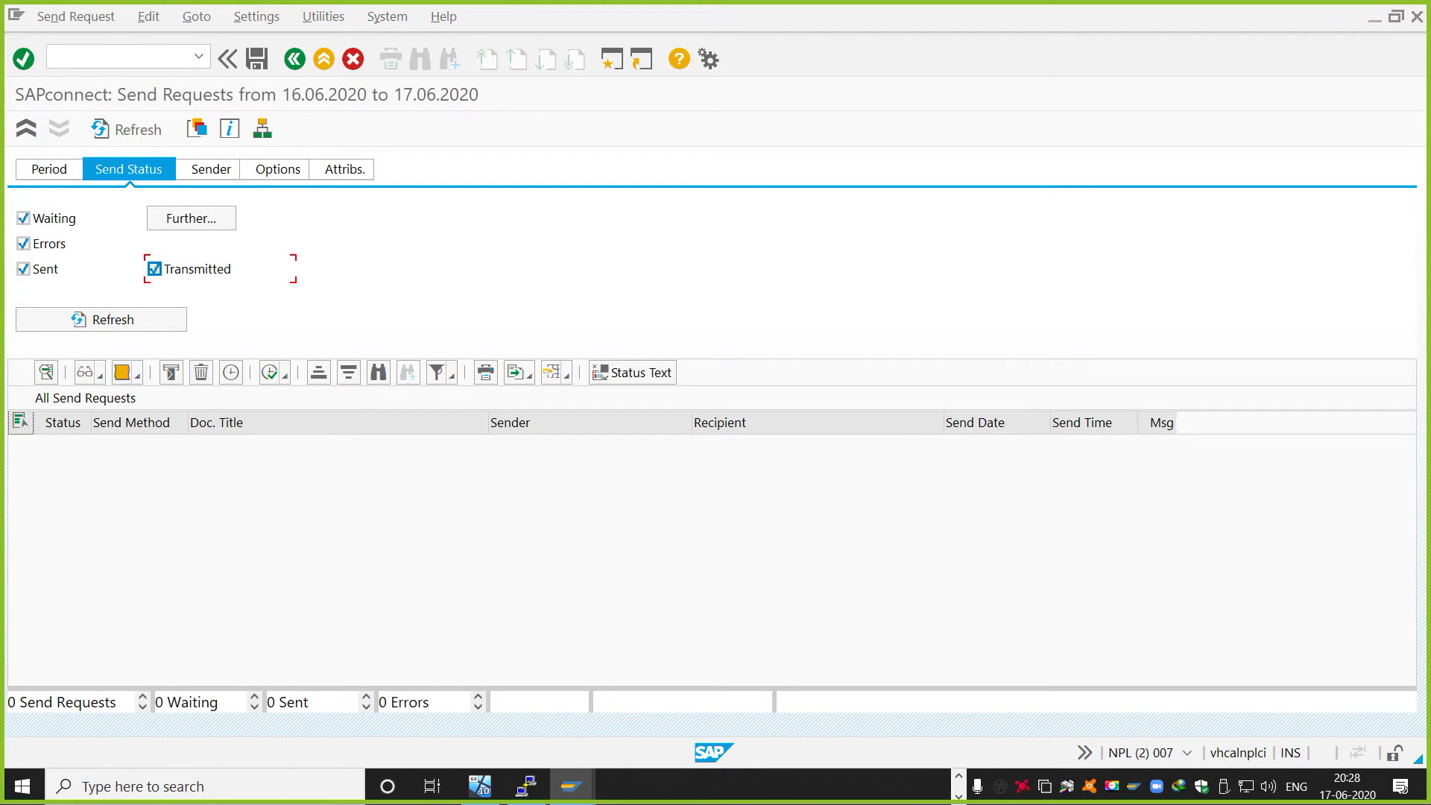
left_click(191, 217)
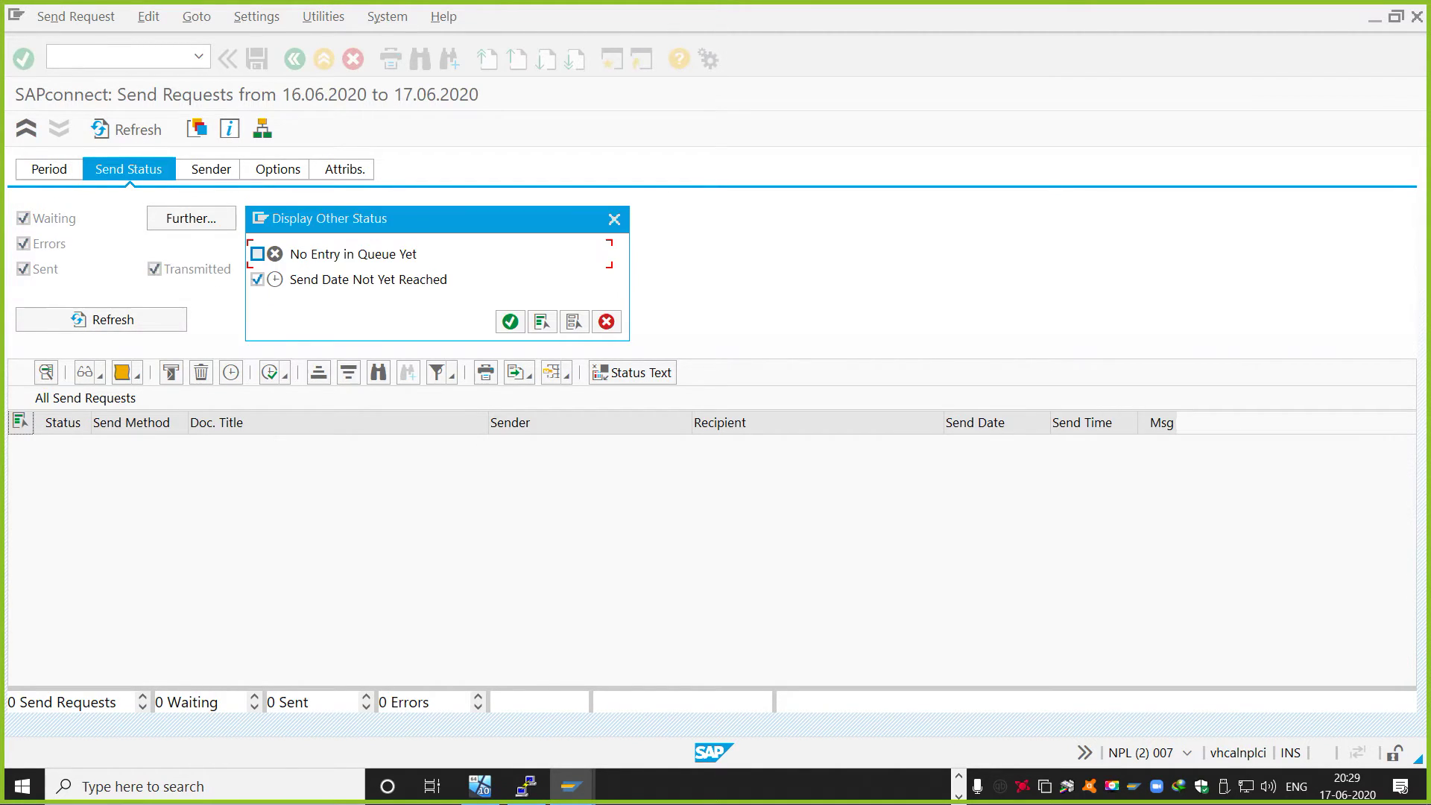
key("space")
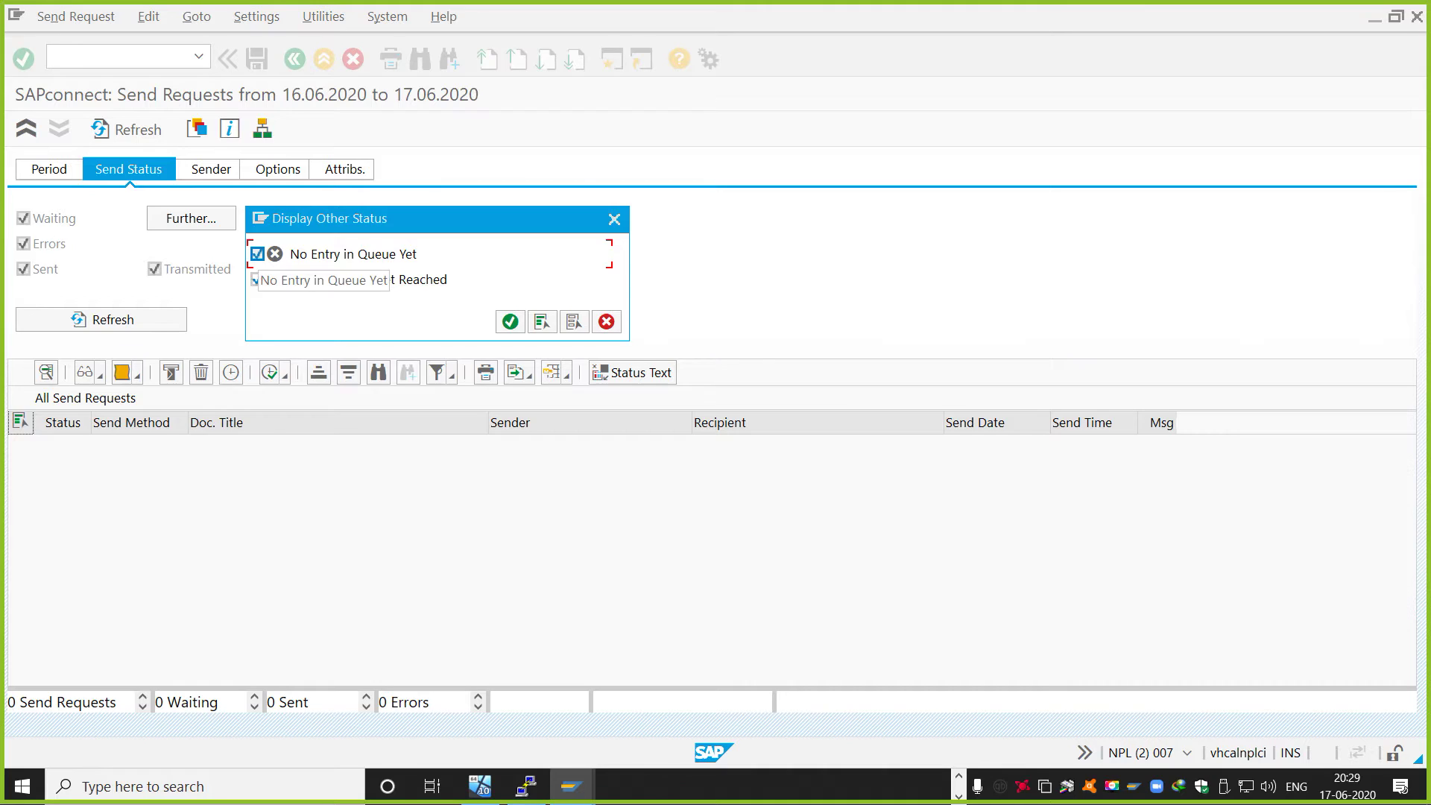
left_click(509, 321)
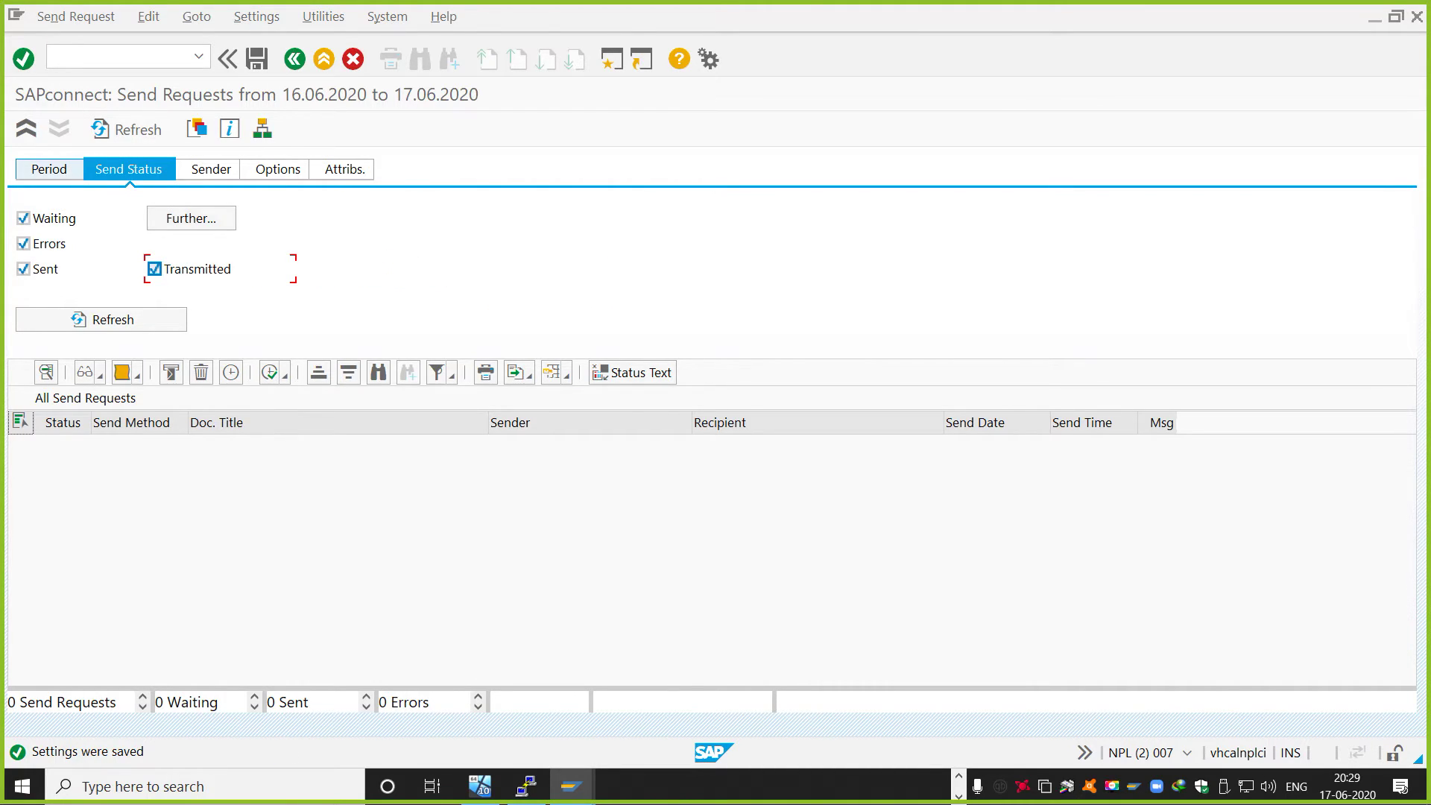
left_click(48, 168)
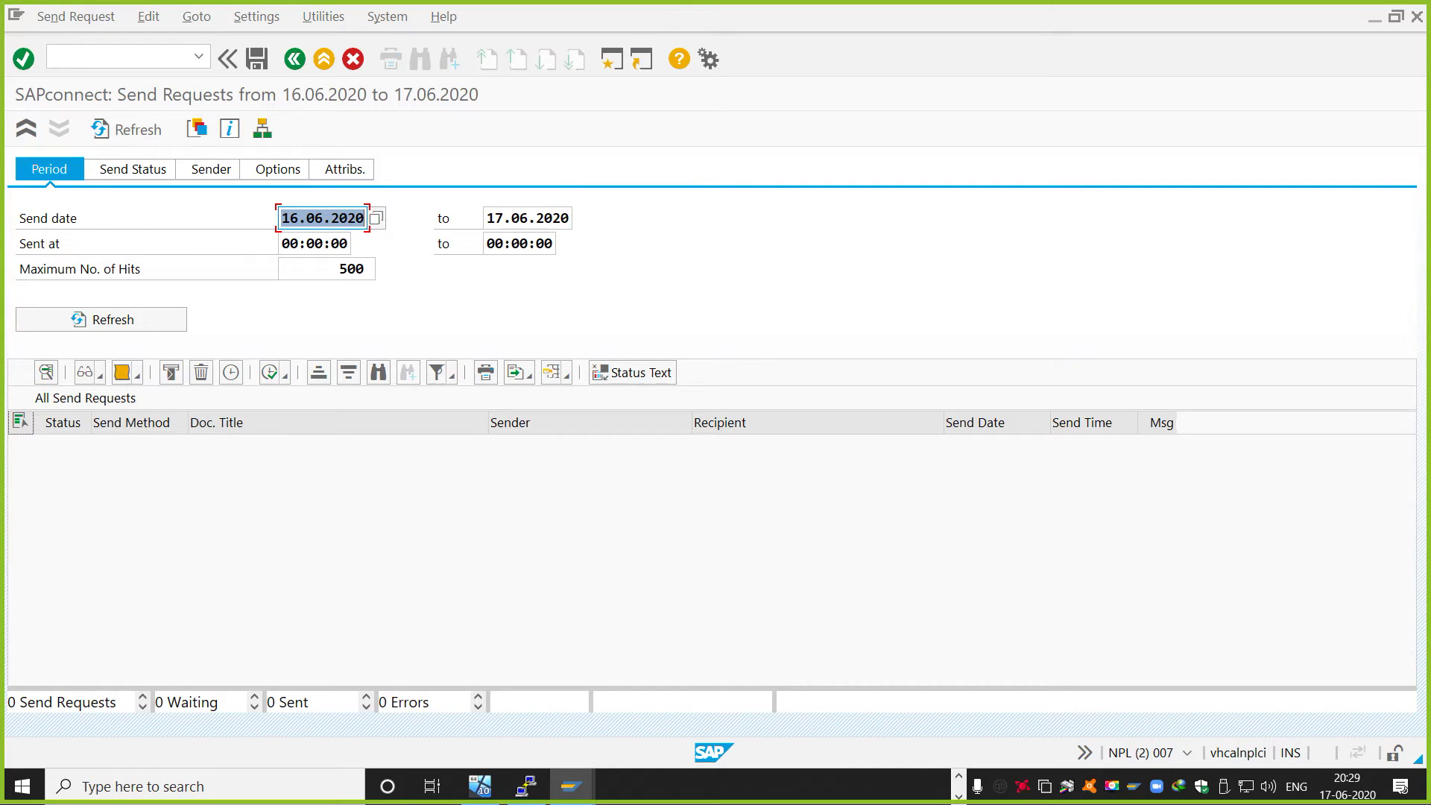
Extend the send date range end to 18.06.2020 and refresh the list
left_click(528, 218)
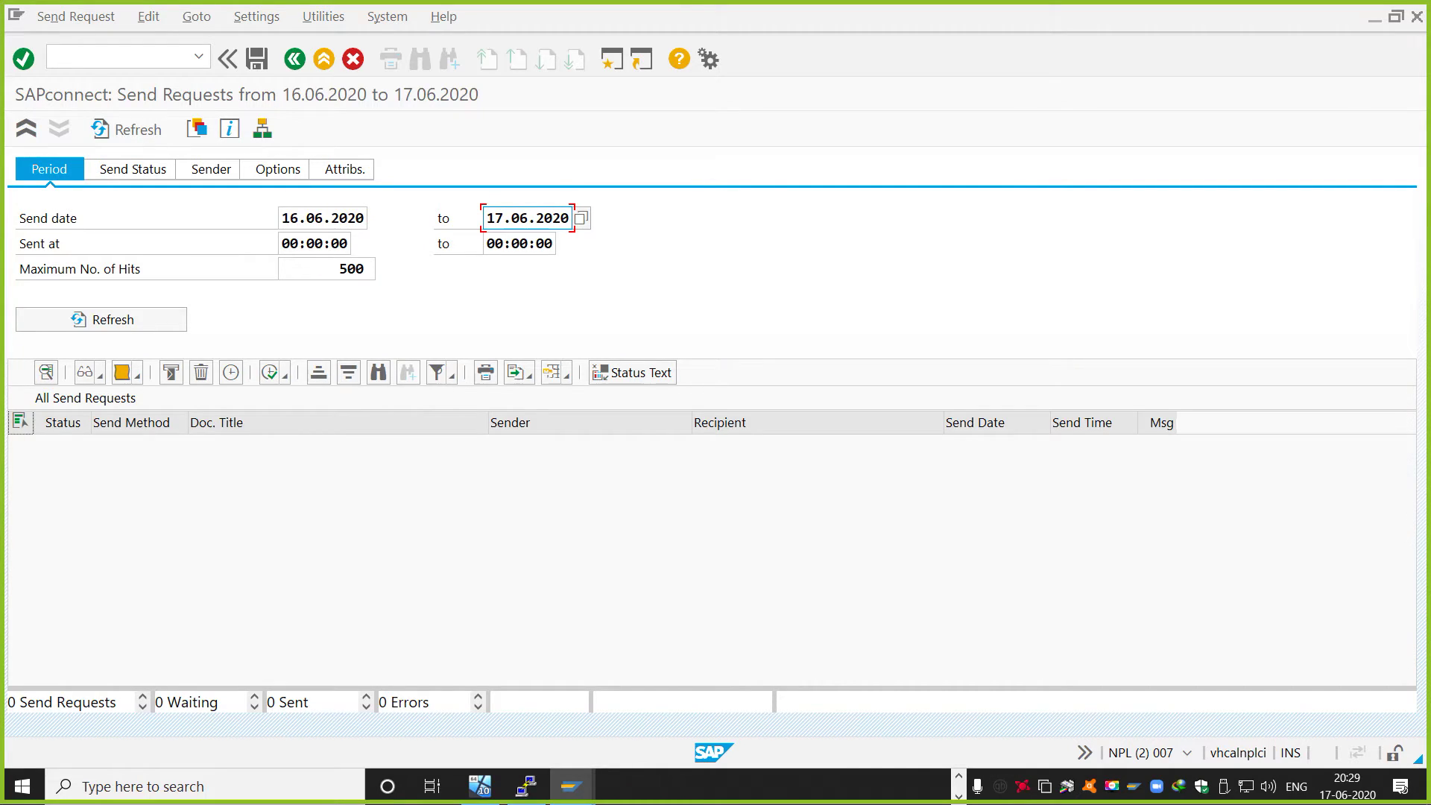
key("BackSpace")
type("8")
left_click(102, 319)
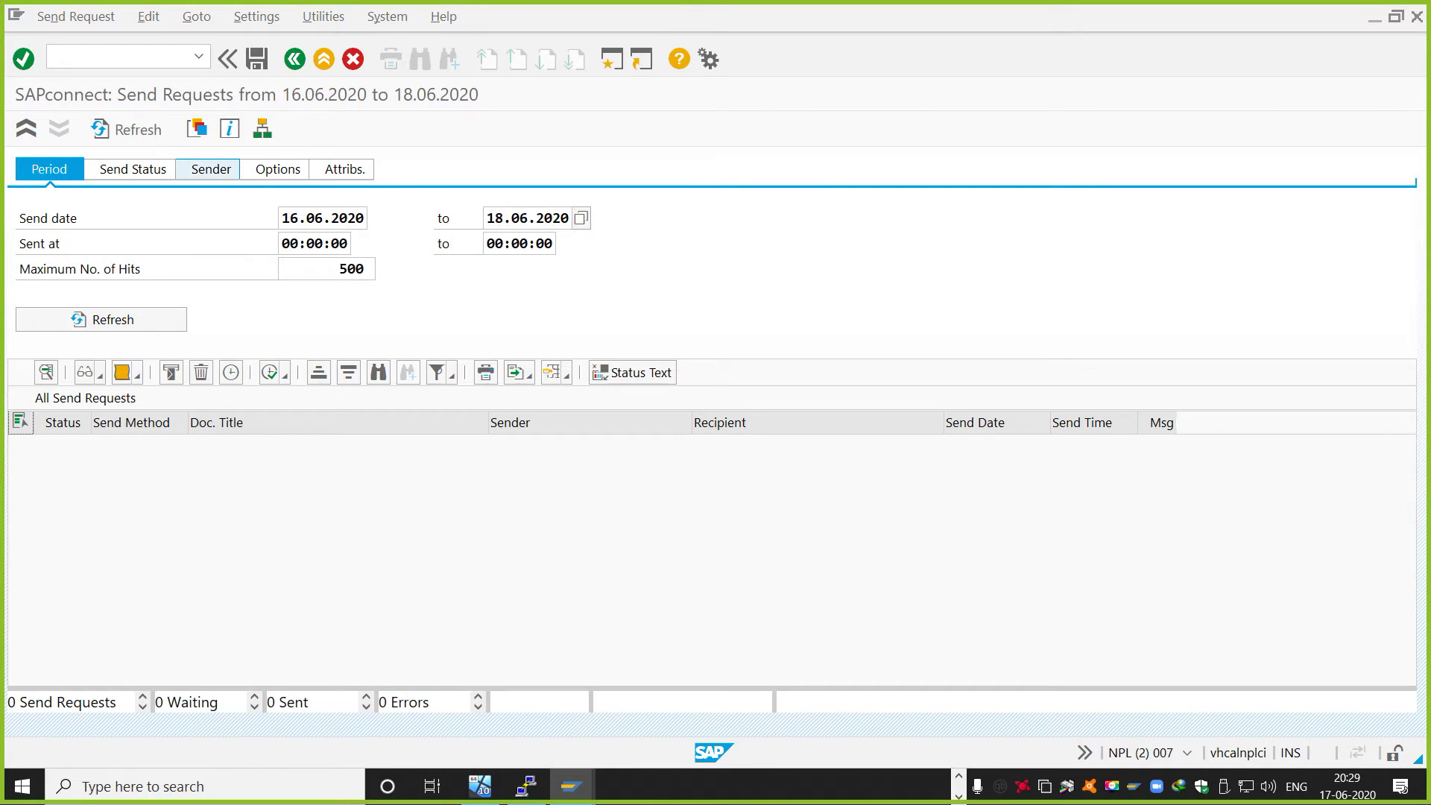
Review the Sender, Options and Attribs. filter tabs, then return to the date range
left_click(206, 169)
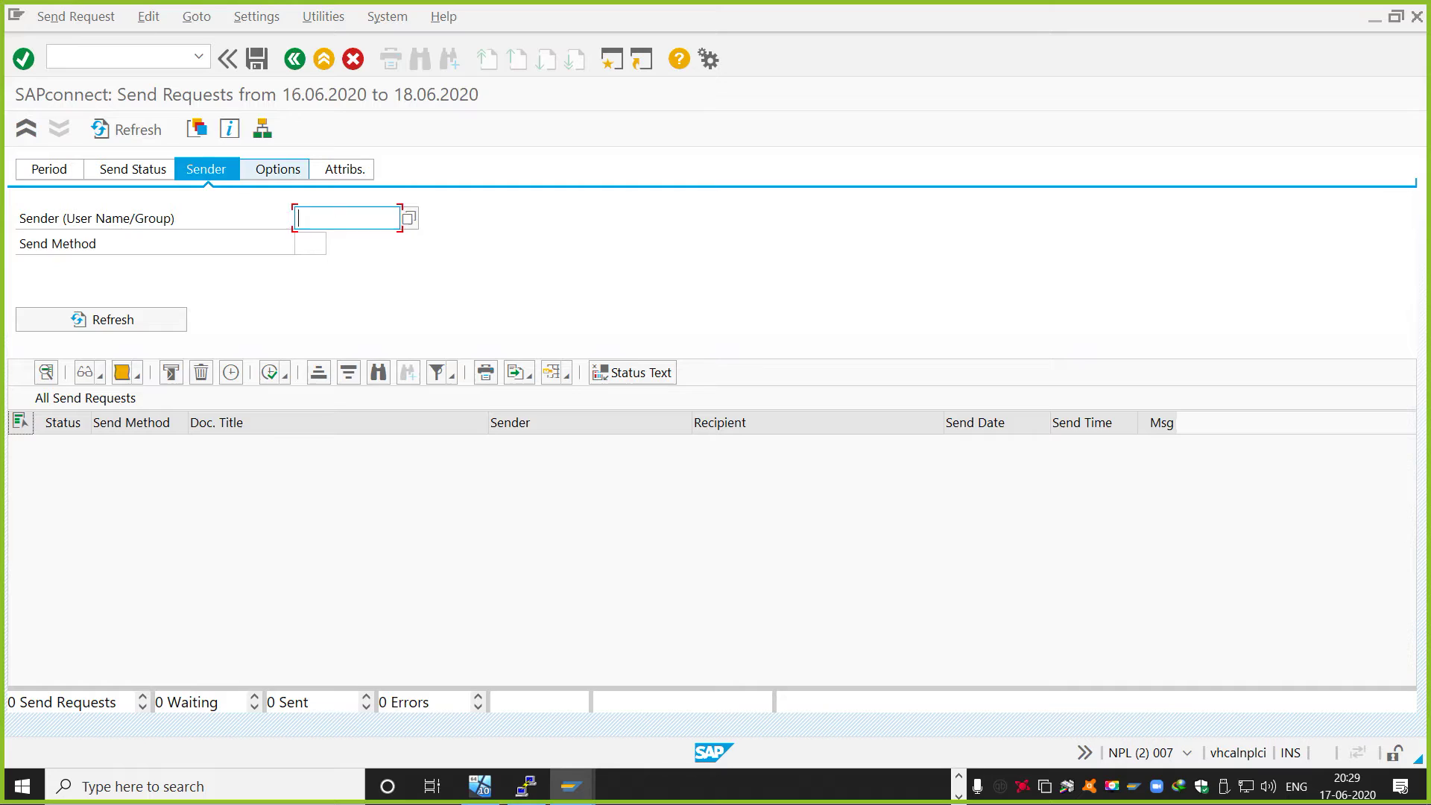
left_click(272, 168)
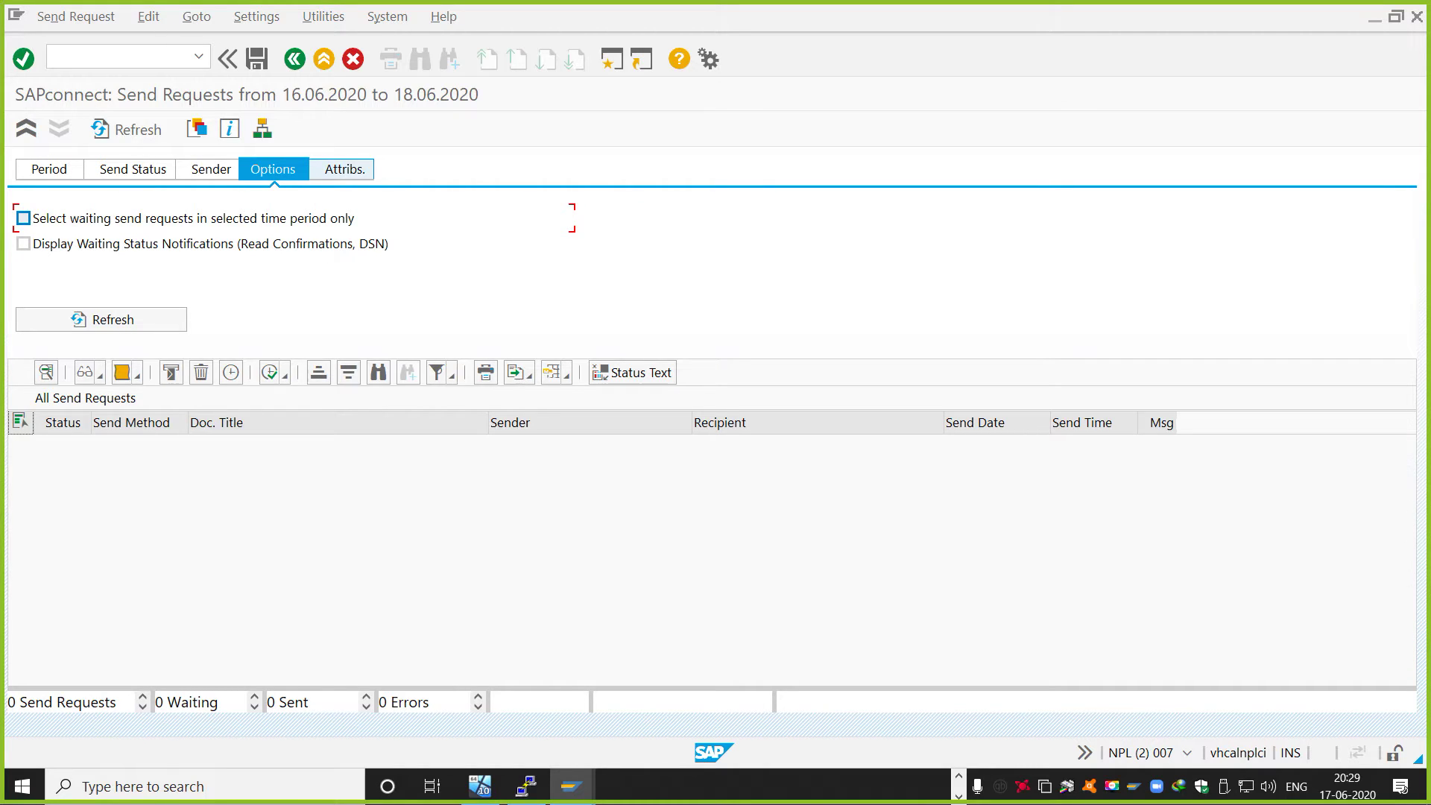
left_click(341, 168)
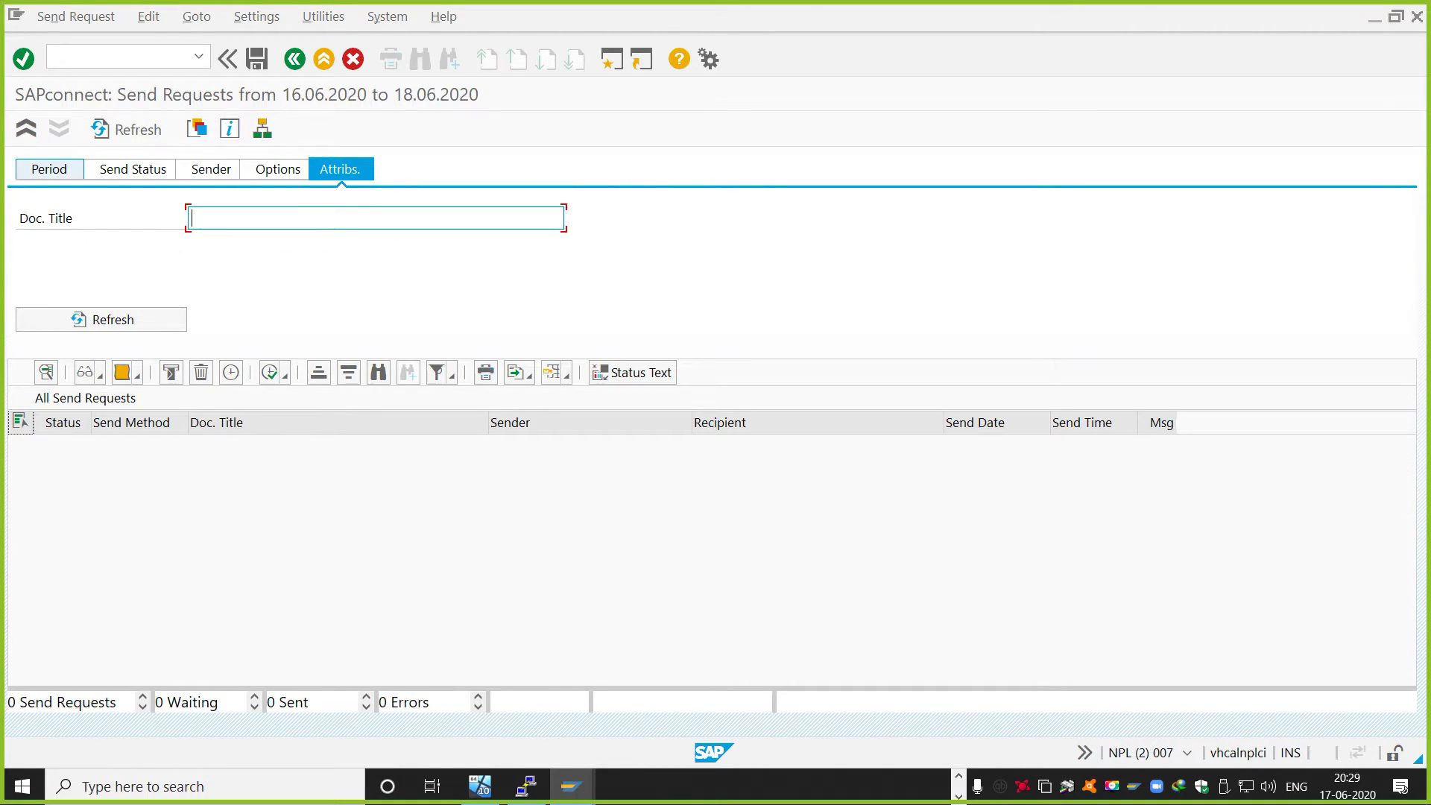
left_click(48, 168)
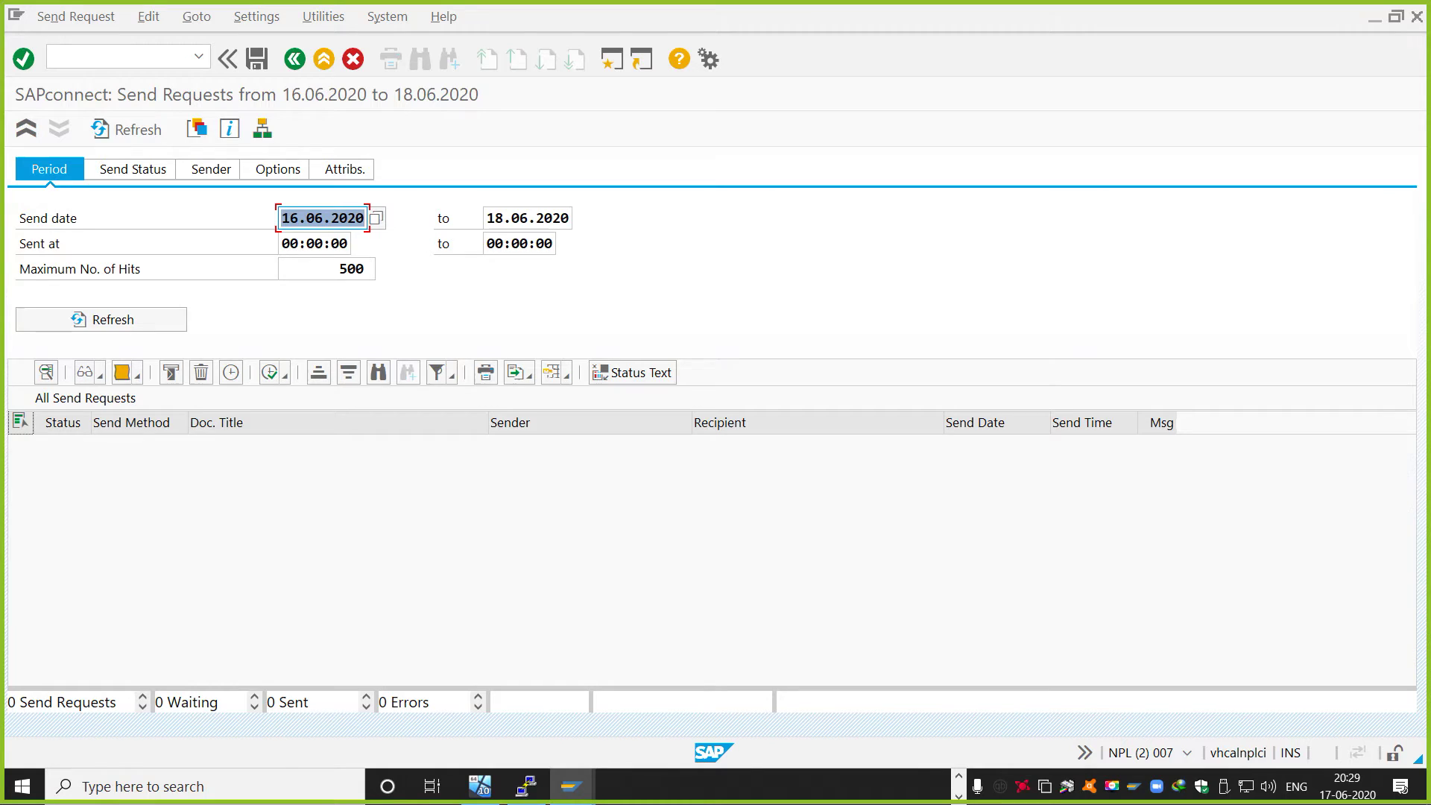
Refresh the list and step through the filter tabs again to the document title filter
left_click(102, 319)
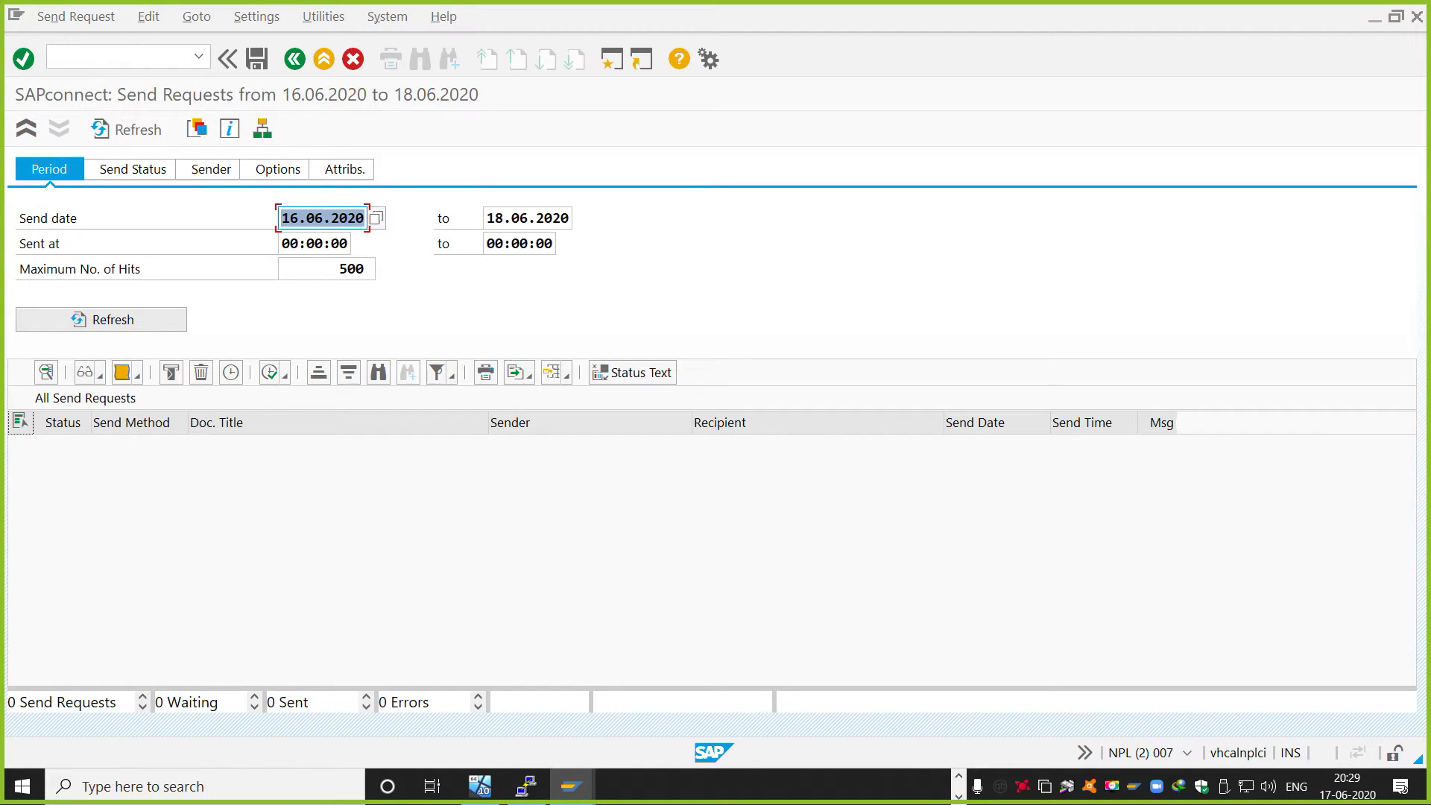
left_click(129, 168)
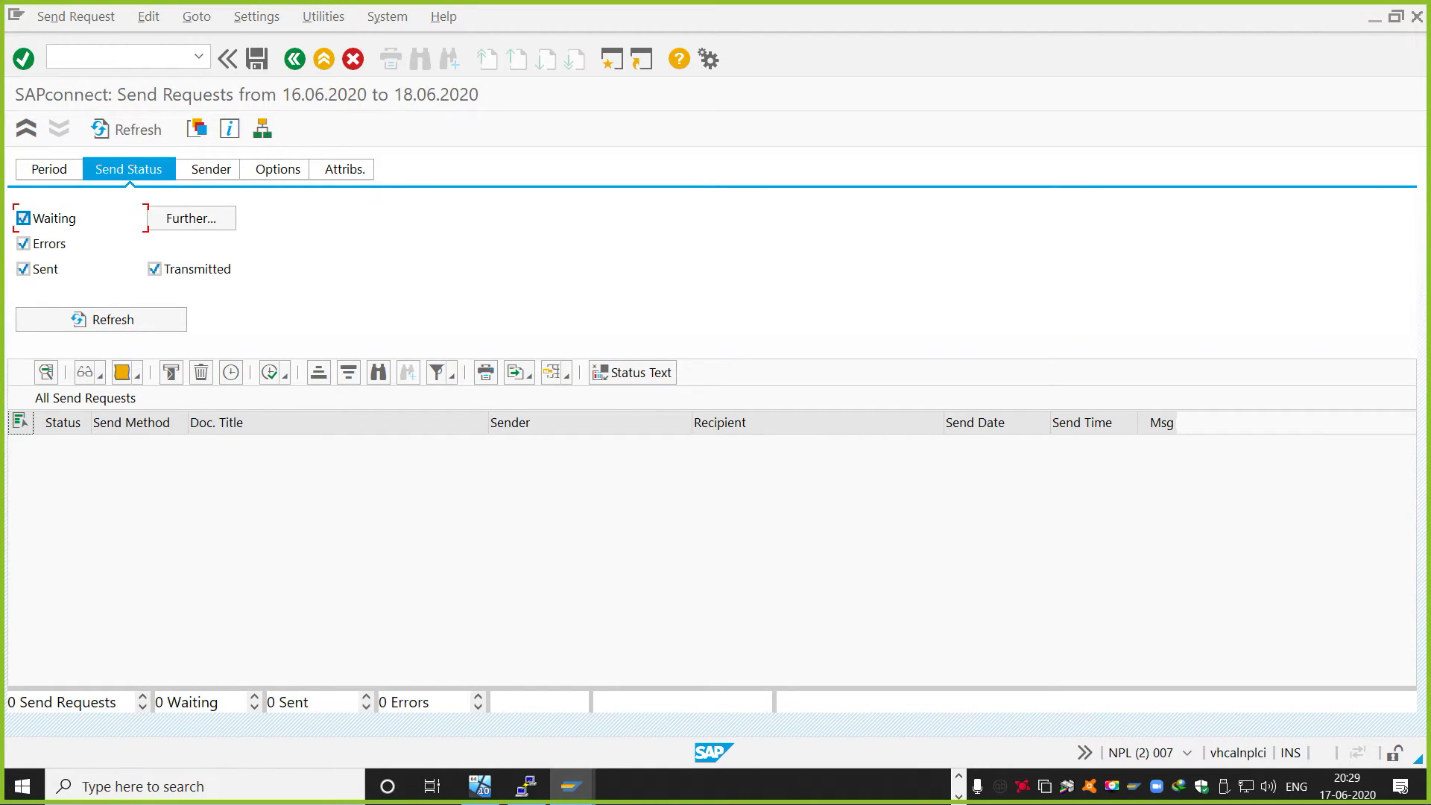
left_click(208, 169)
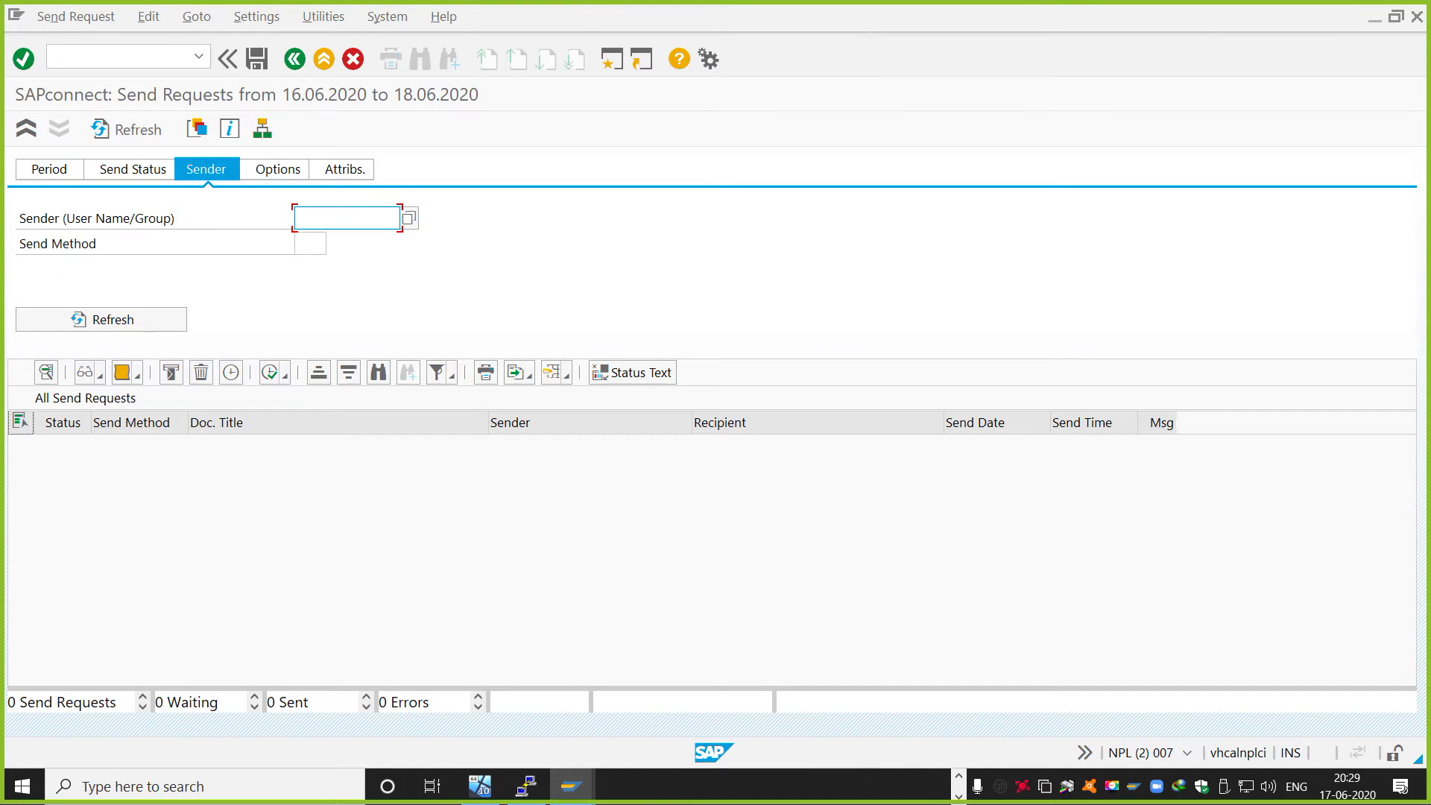
left_click(277, 168)
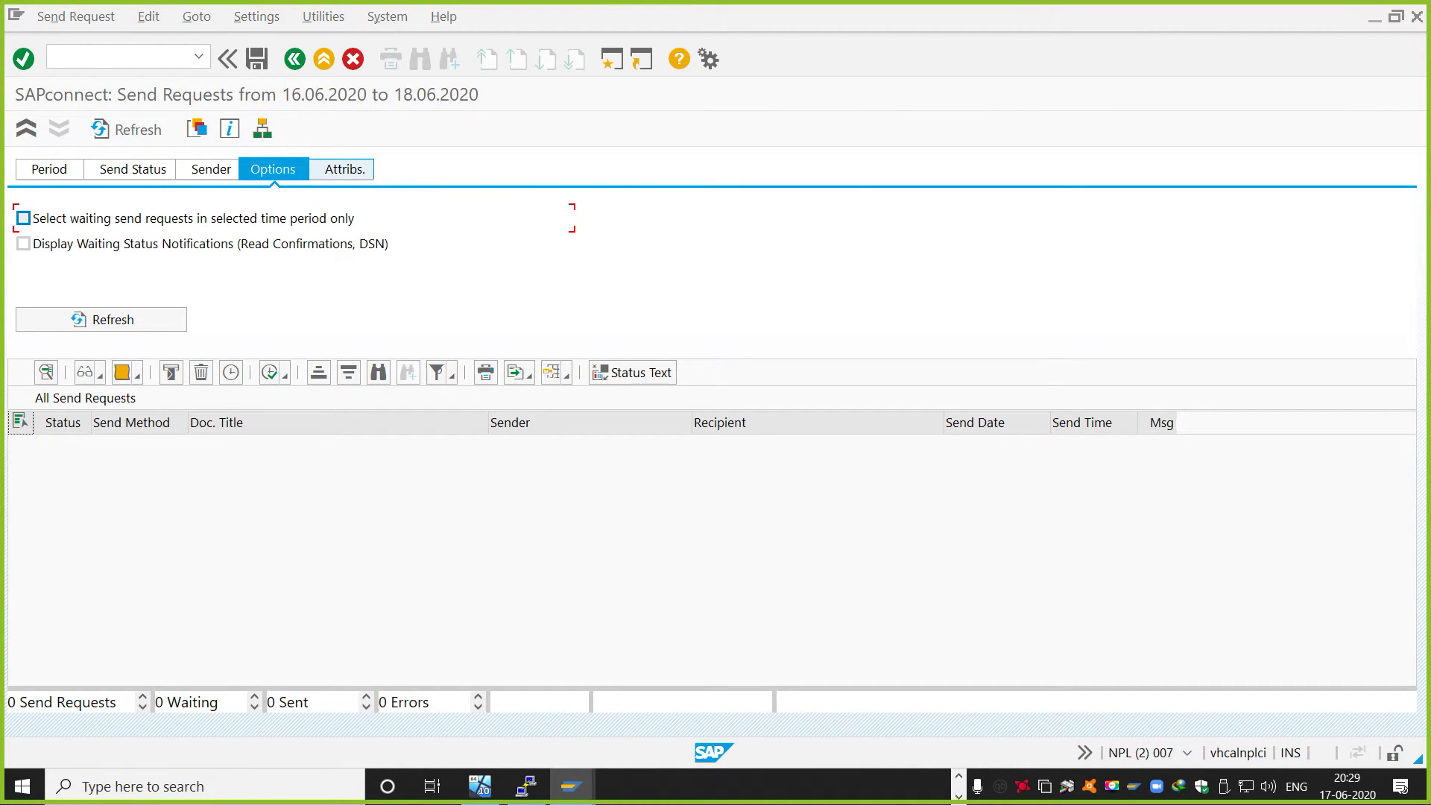
left_click(342, 168)
Open SCOT with /nscot and expand node INT
type("/")
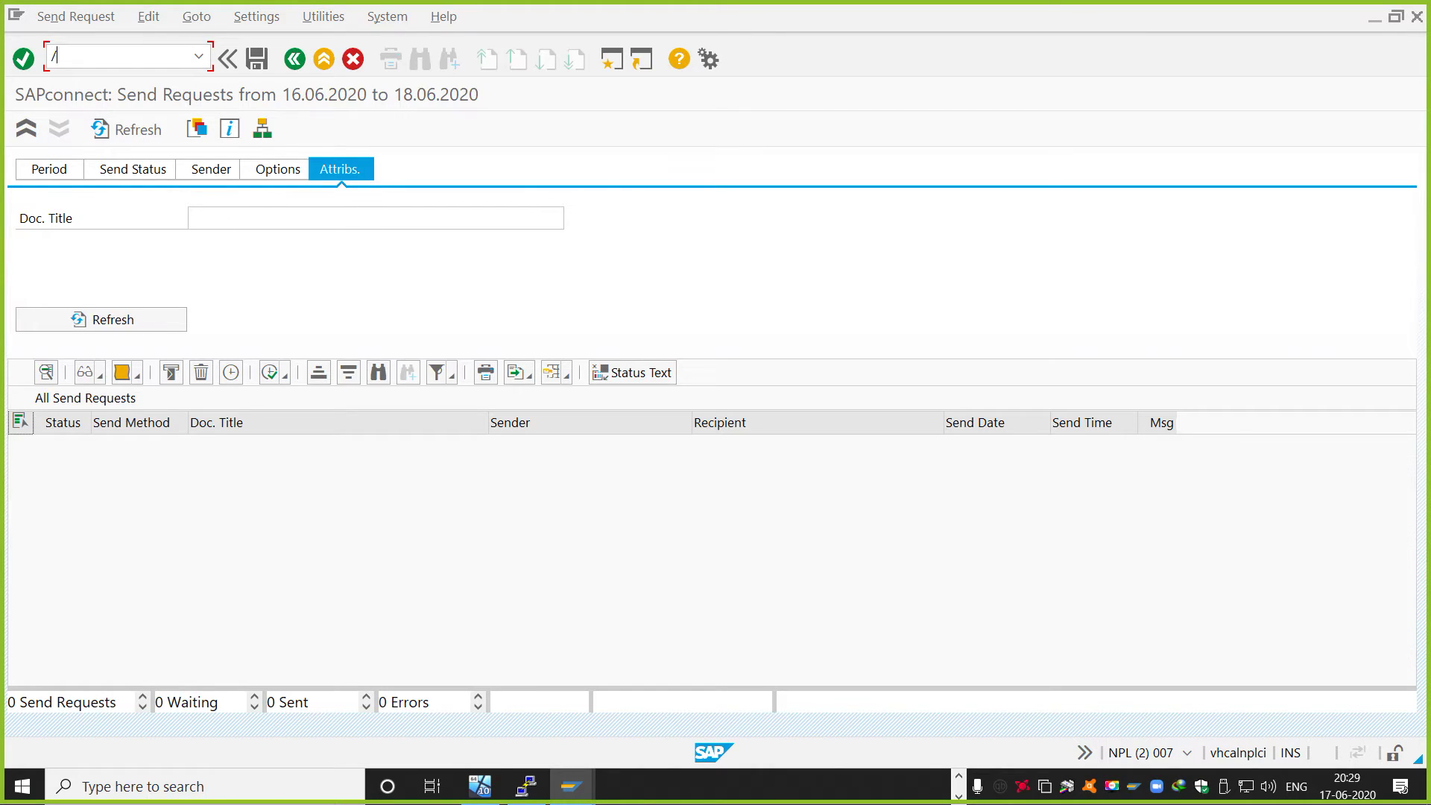
type("nscot")
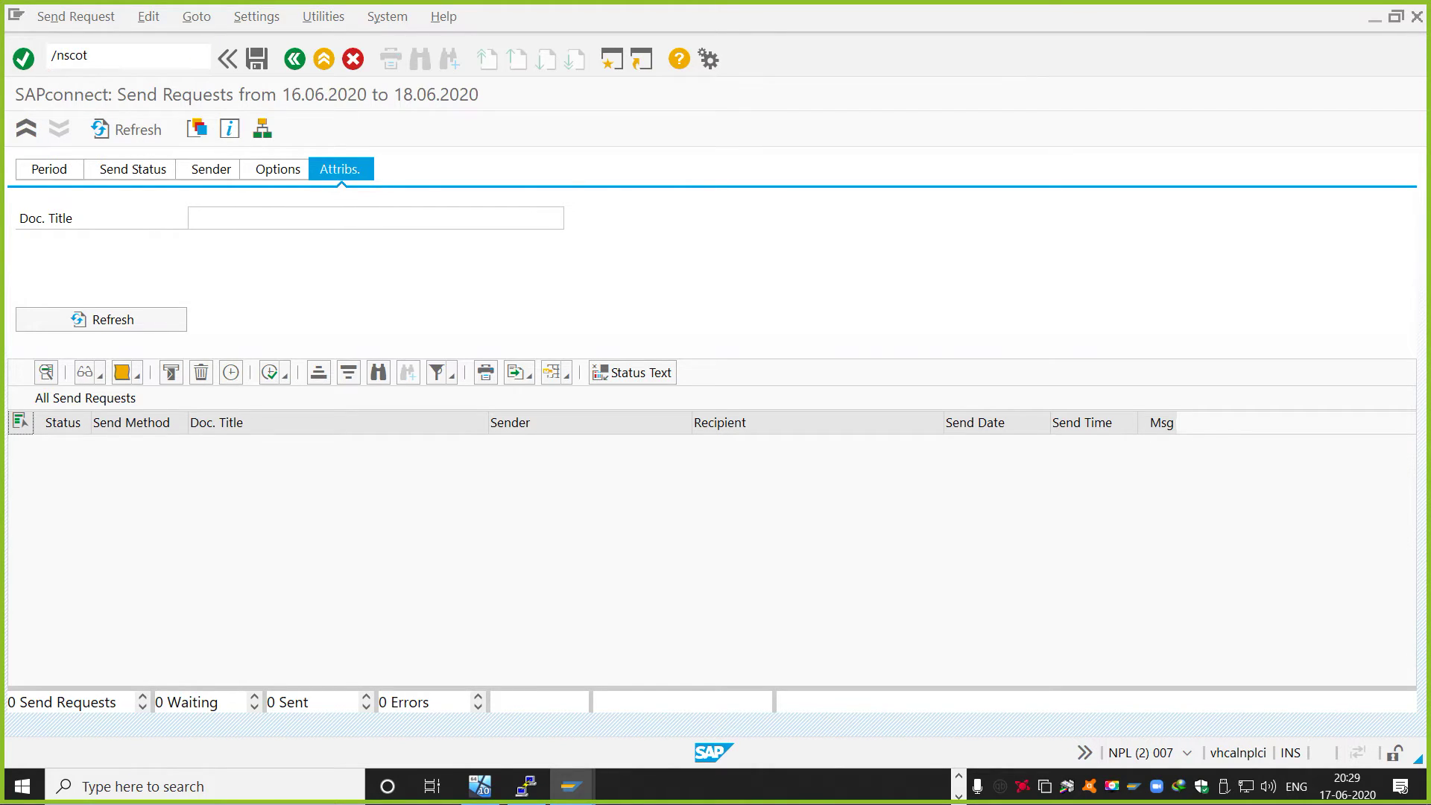
key("Return")
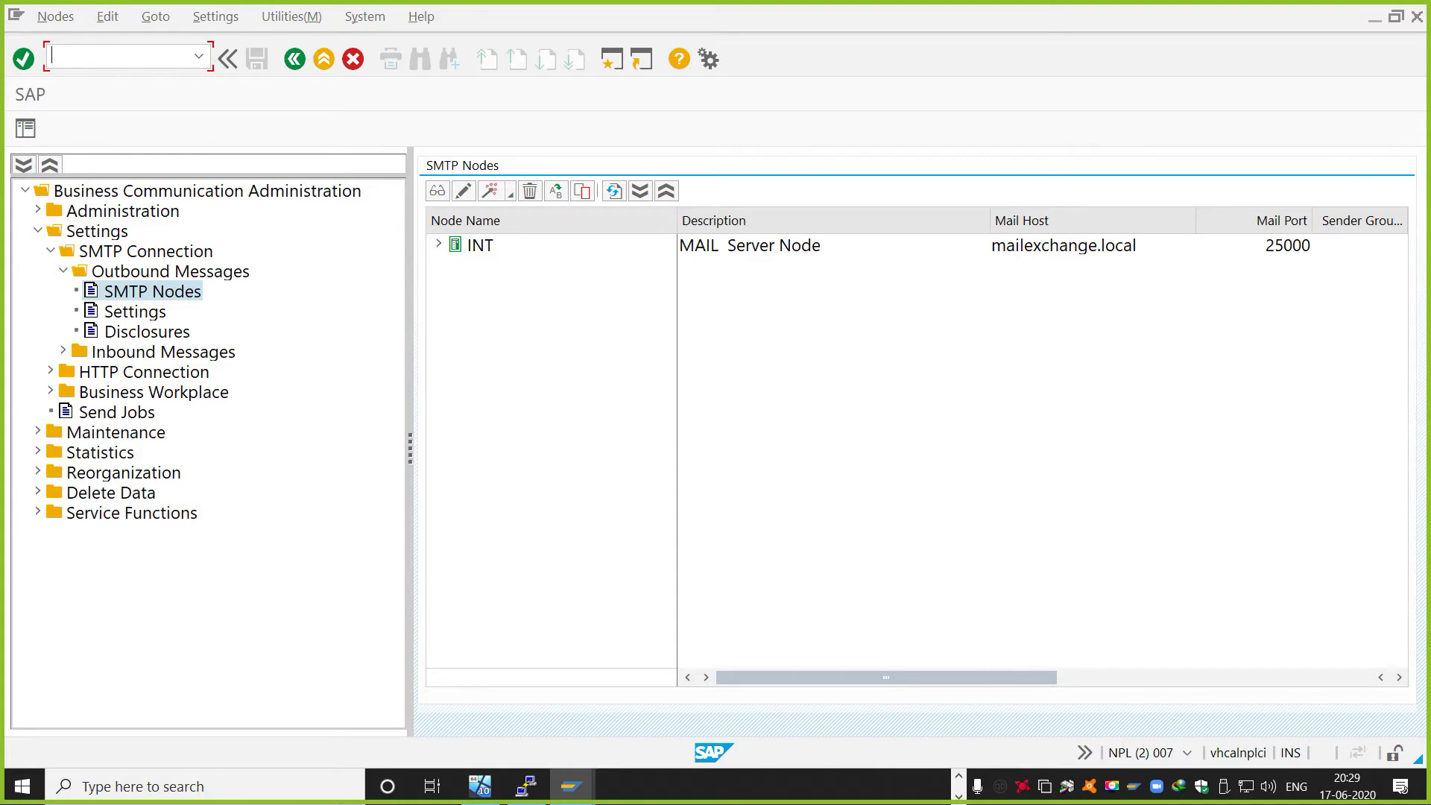
left_click(438, 245)
Open the Change Address Type settings of INT's Internet entry
right_click(471, 251)
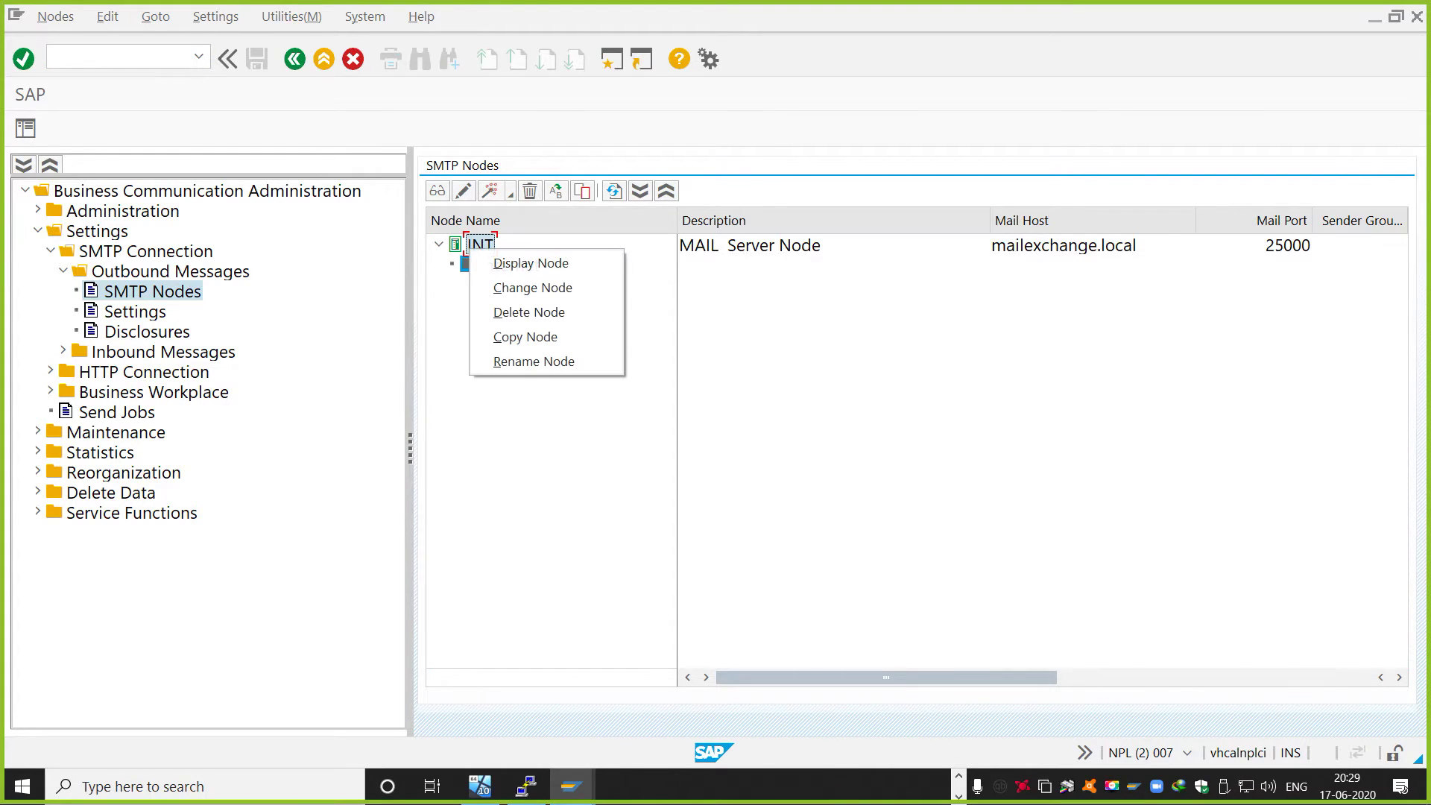
key("Escape")
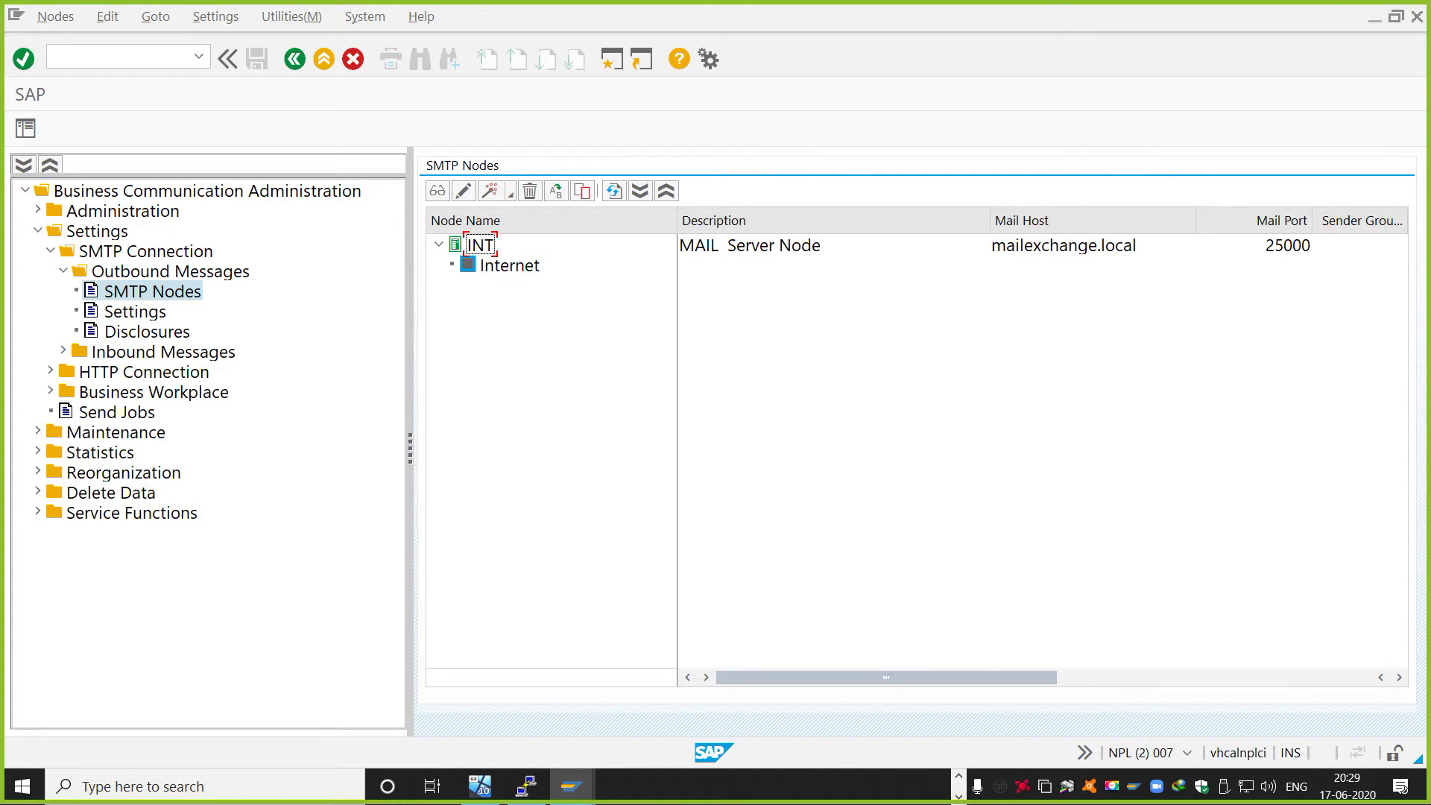
left_click(510, 265)
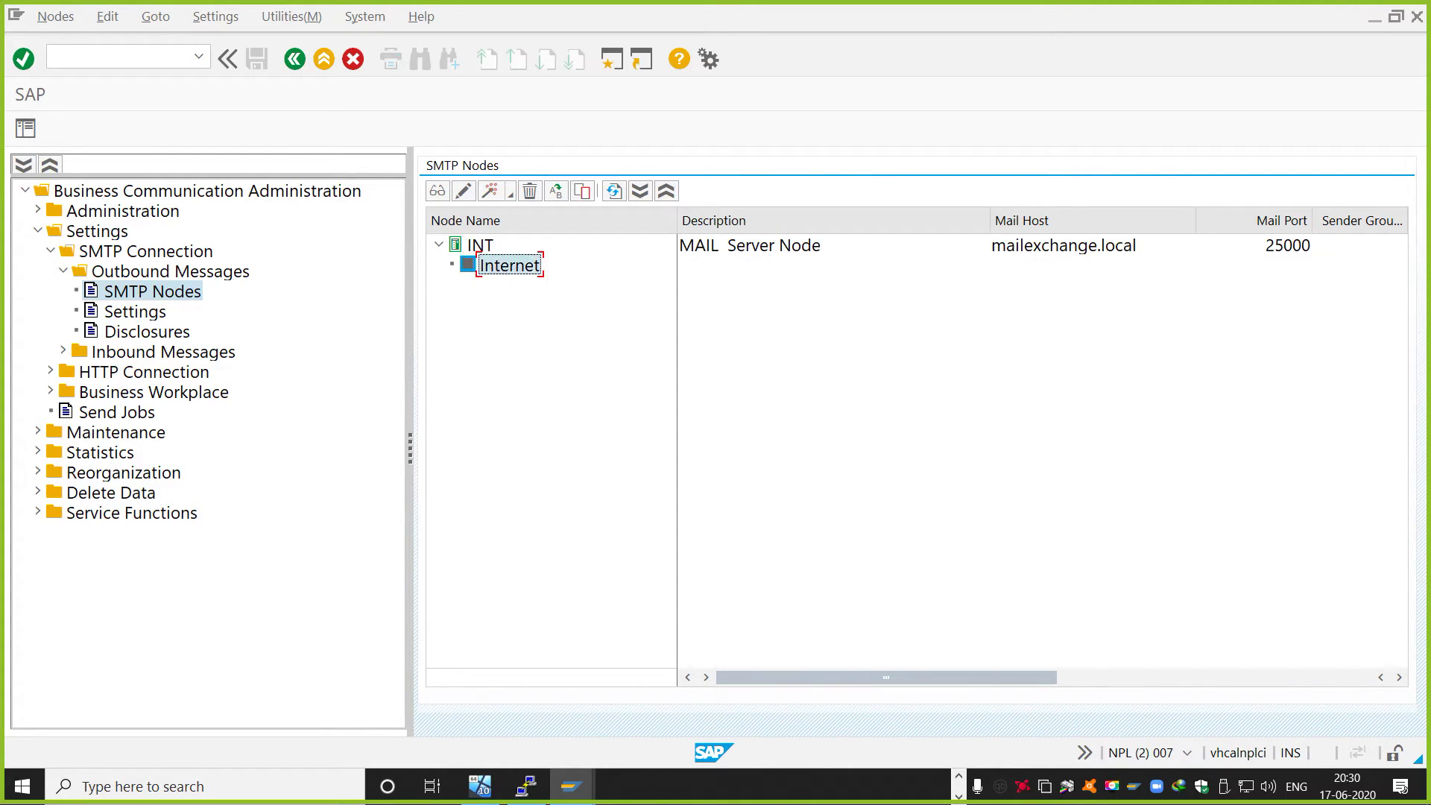
right_click(510, 266)
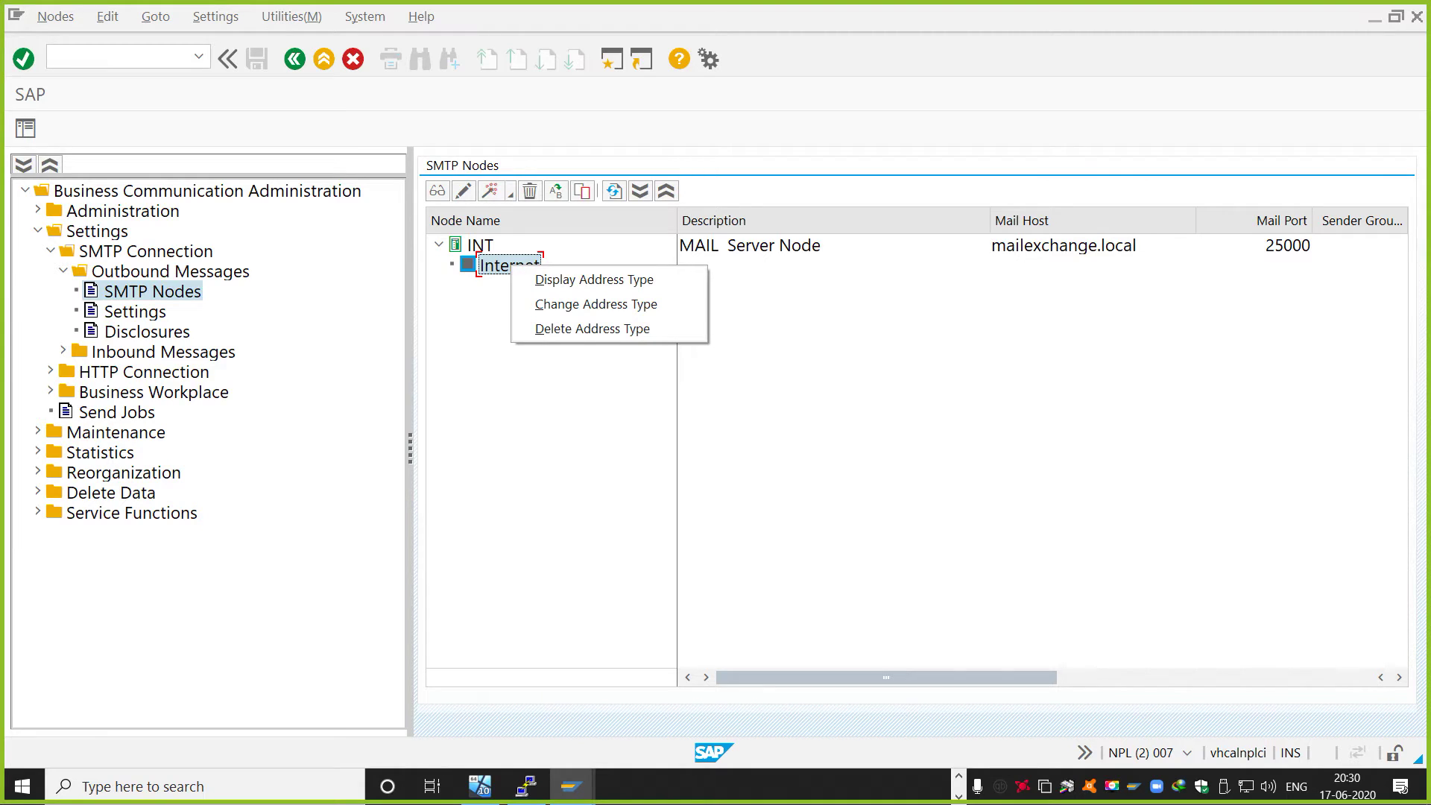
key("Down")
key("Down")
key("Return")
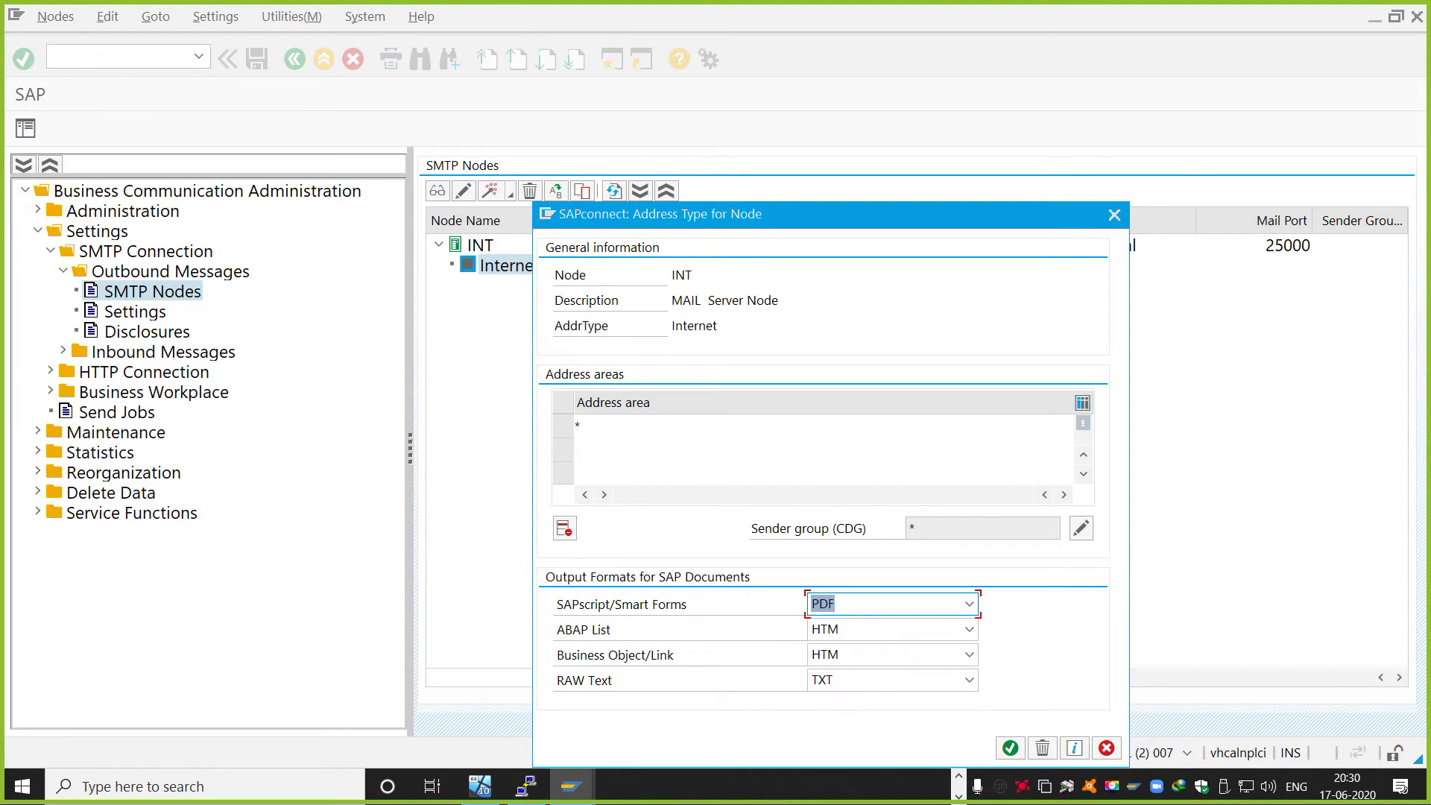
Close the Internet address type settings without changes
left_click(1114, 215)
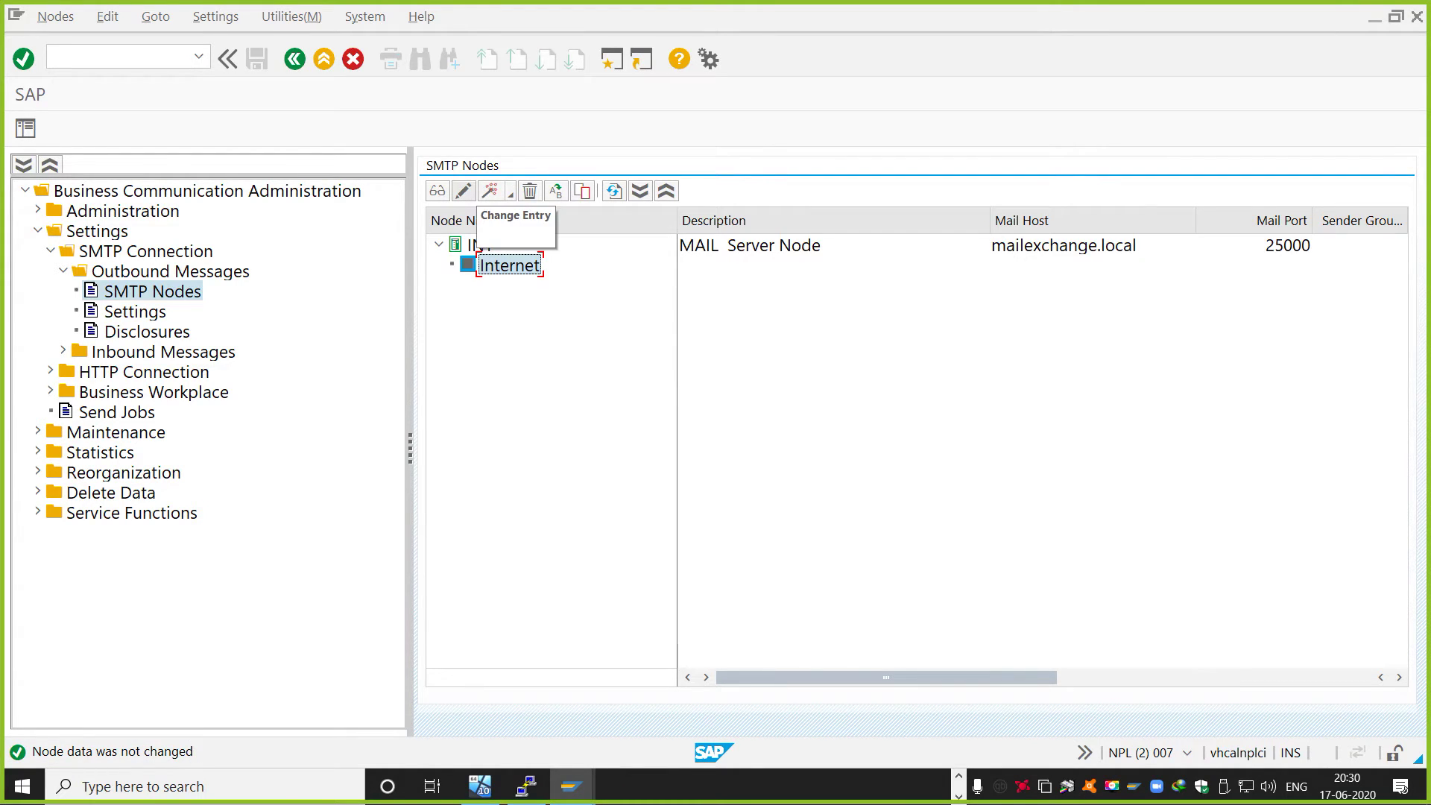
left_click(463, 191)
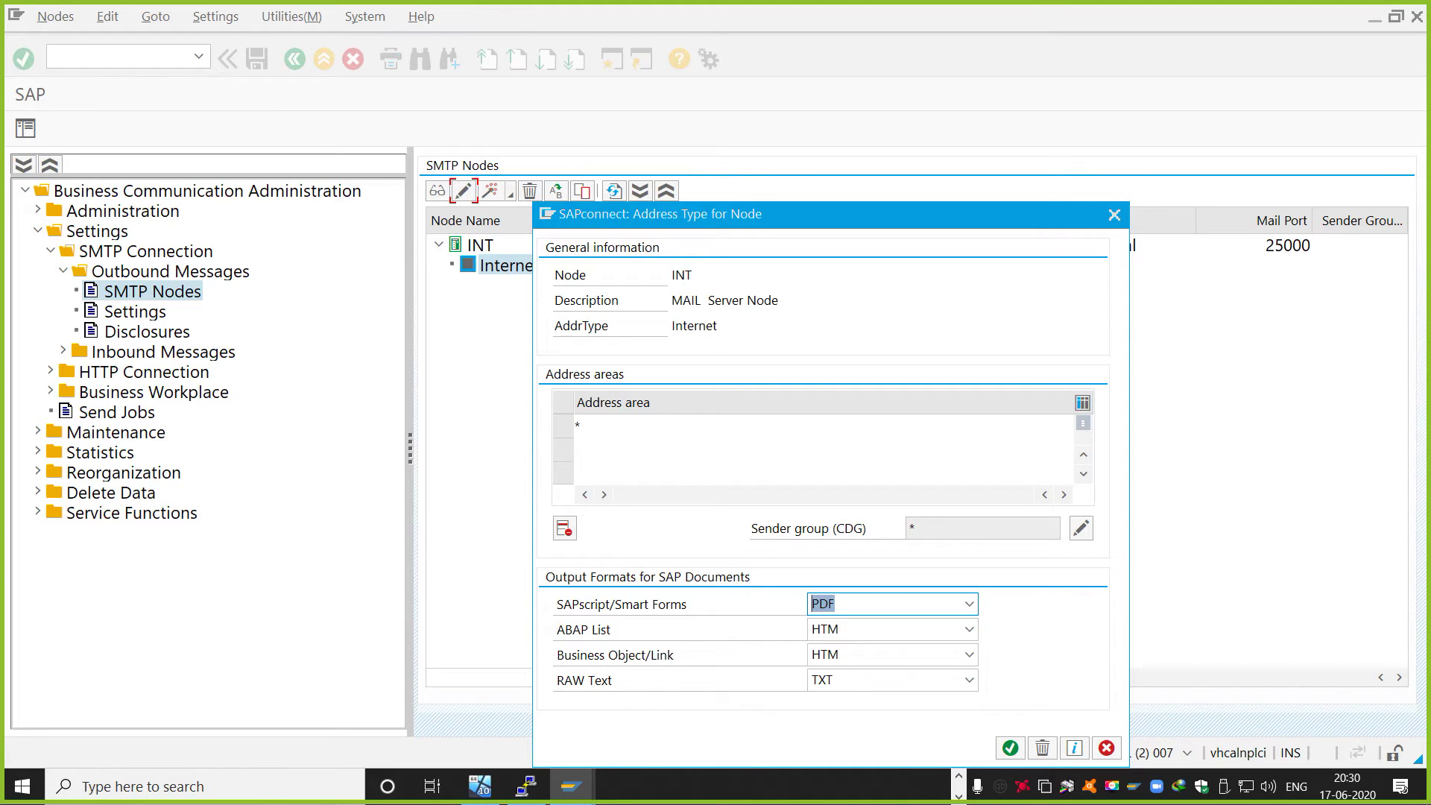
left_click(1010, 748)
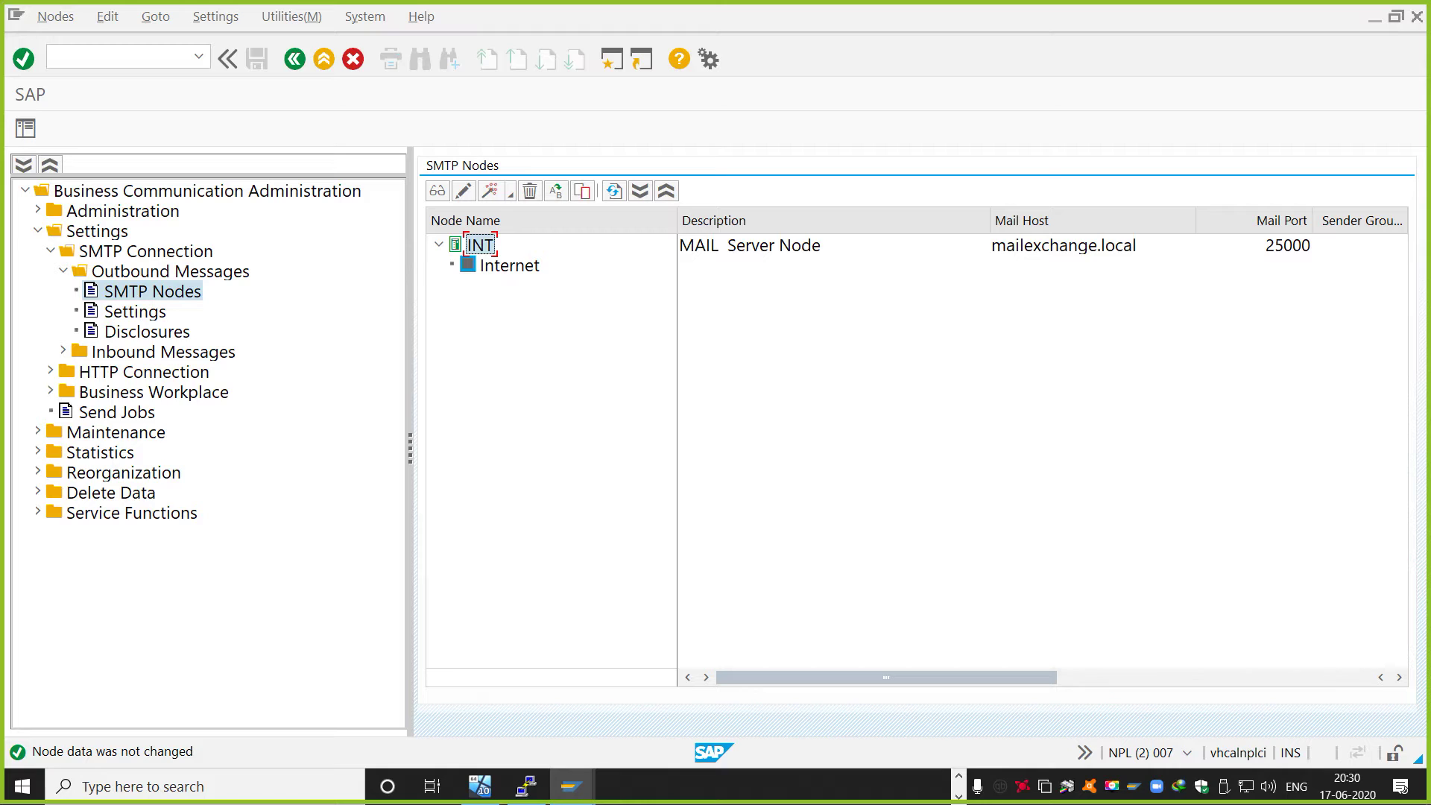
Set INT's maximum repeat-send wait to 300 minutes and save the node data
left_click(463, 191)
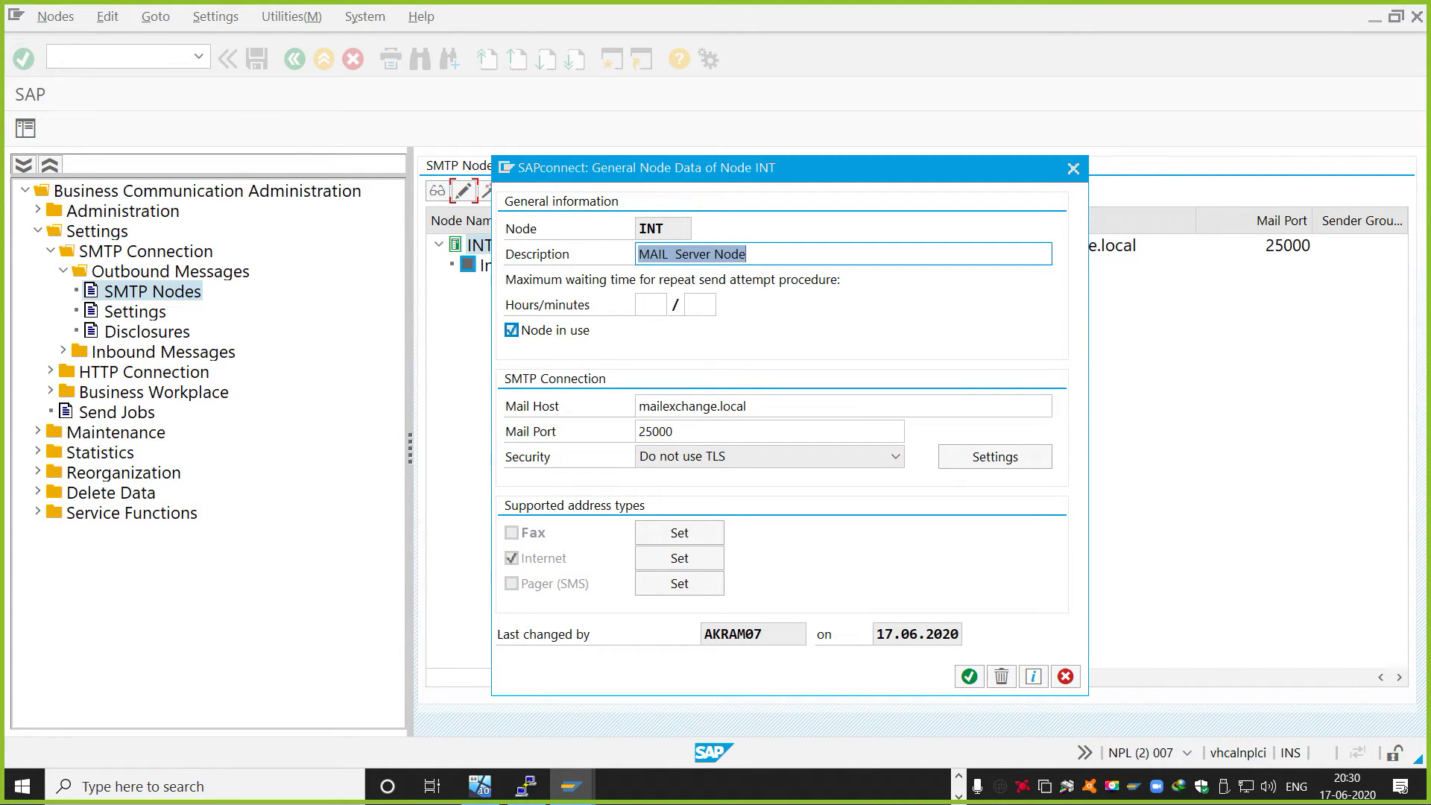
left_click(650, 304)
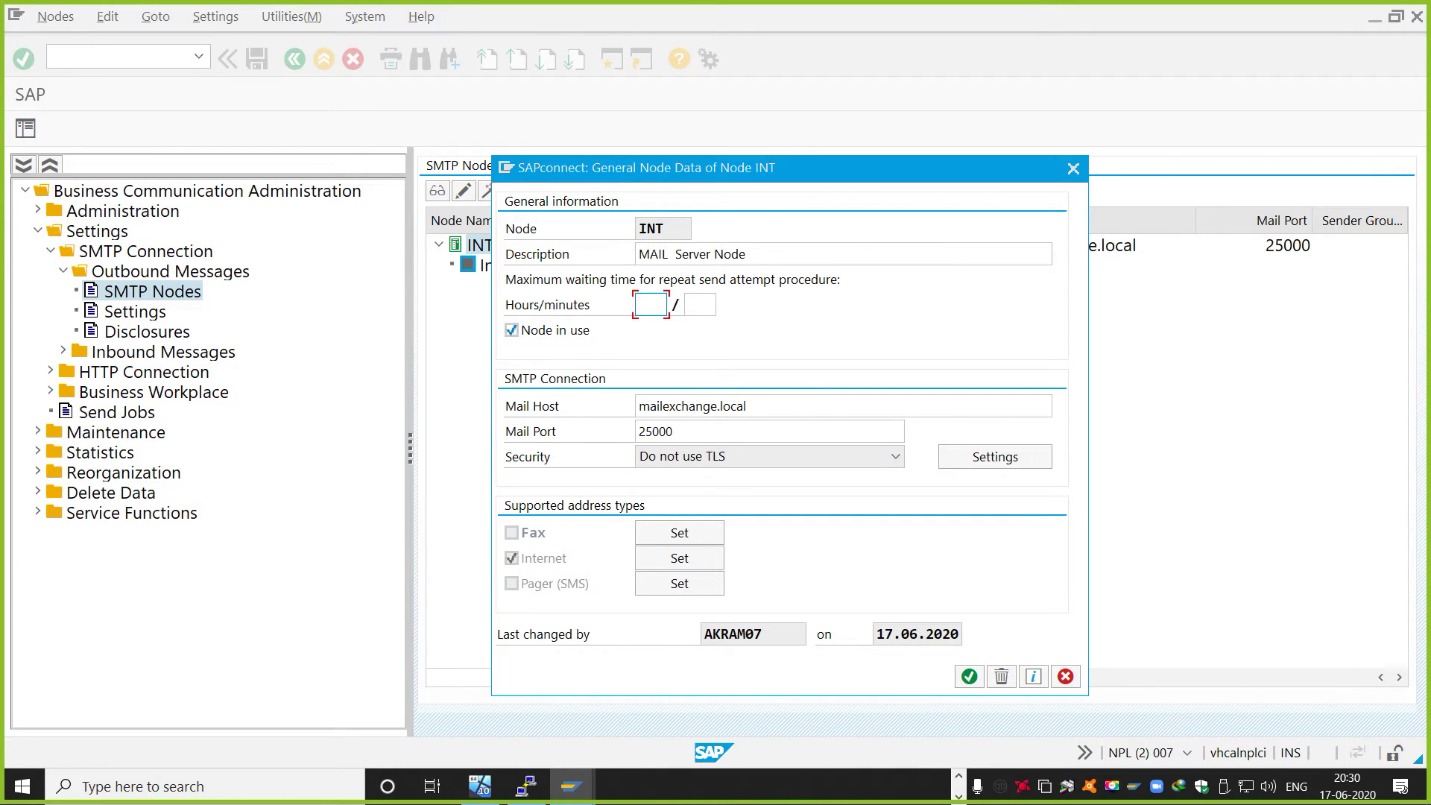
left_click(700, 304)
type("4")
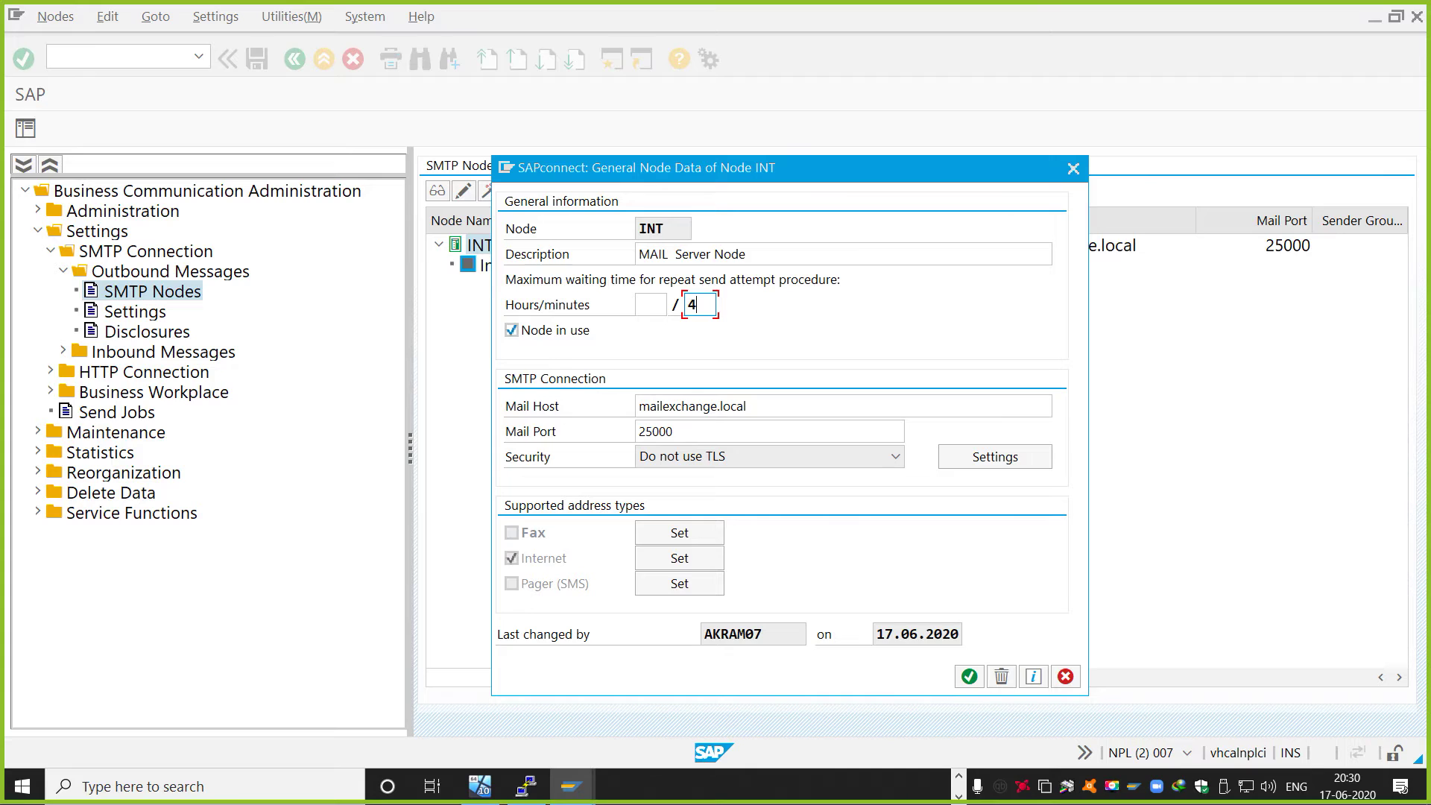
key("BackSpace")
type("300")
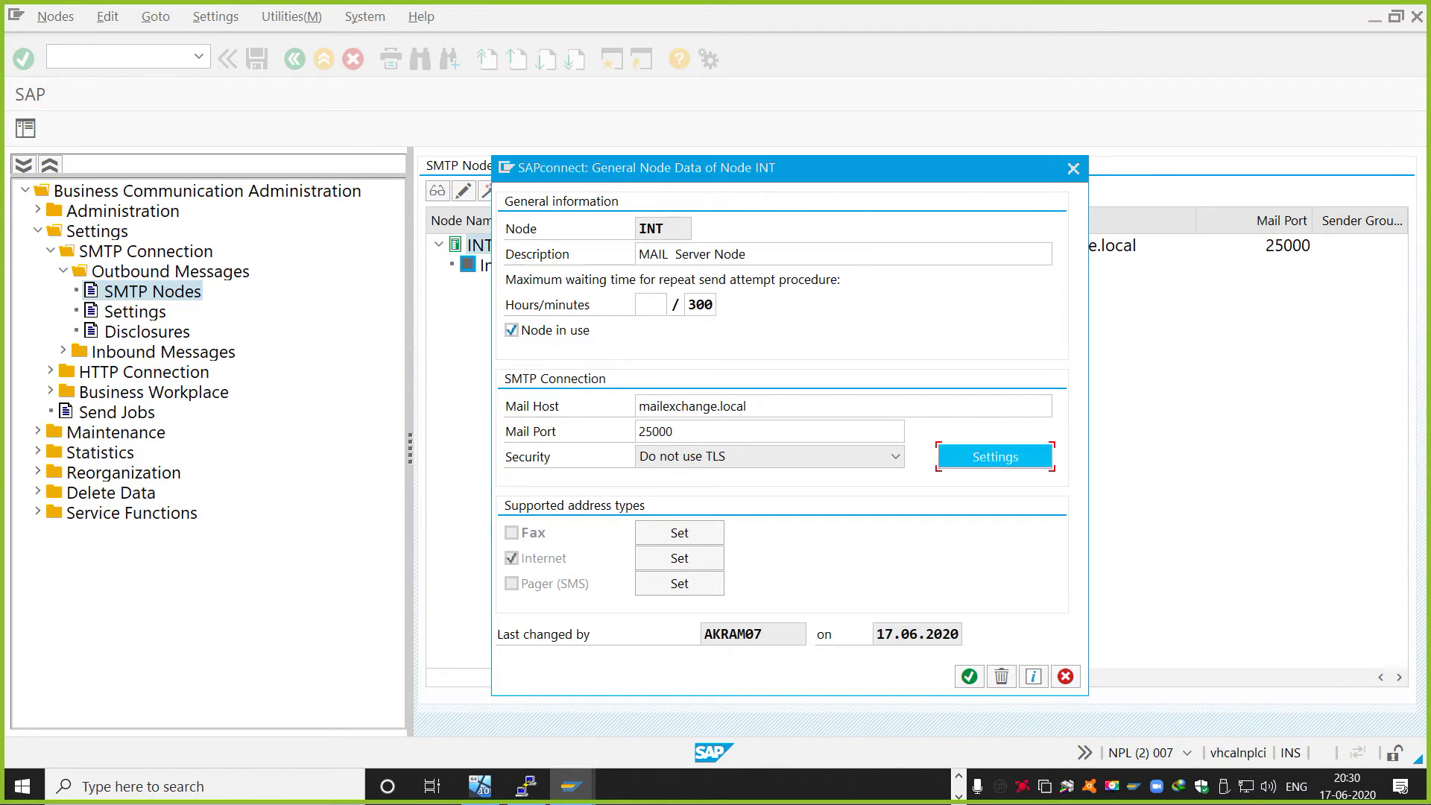
left_click(995, 456)
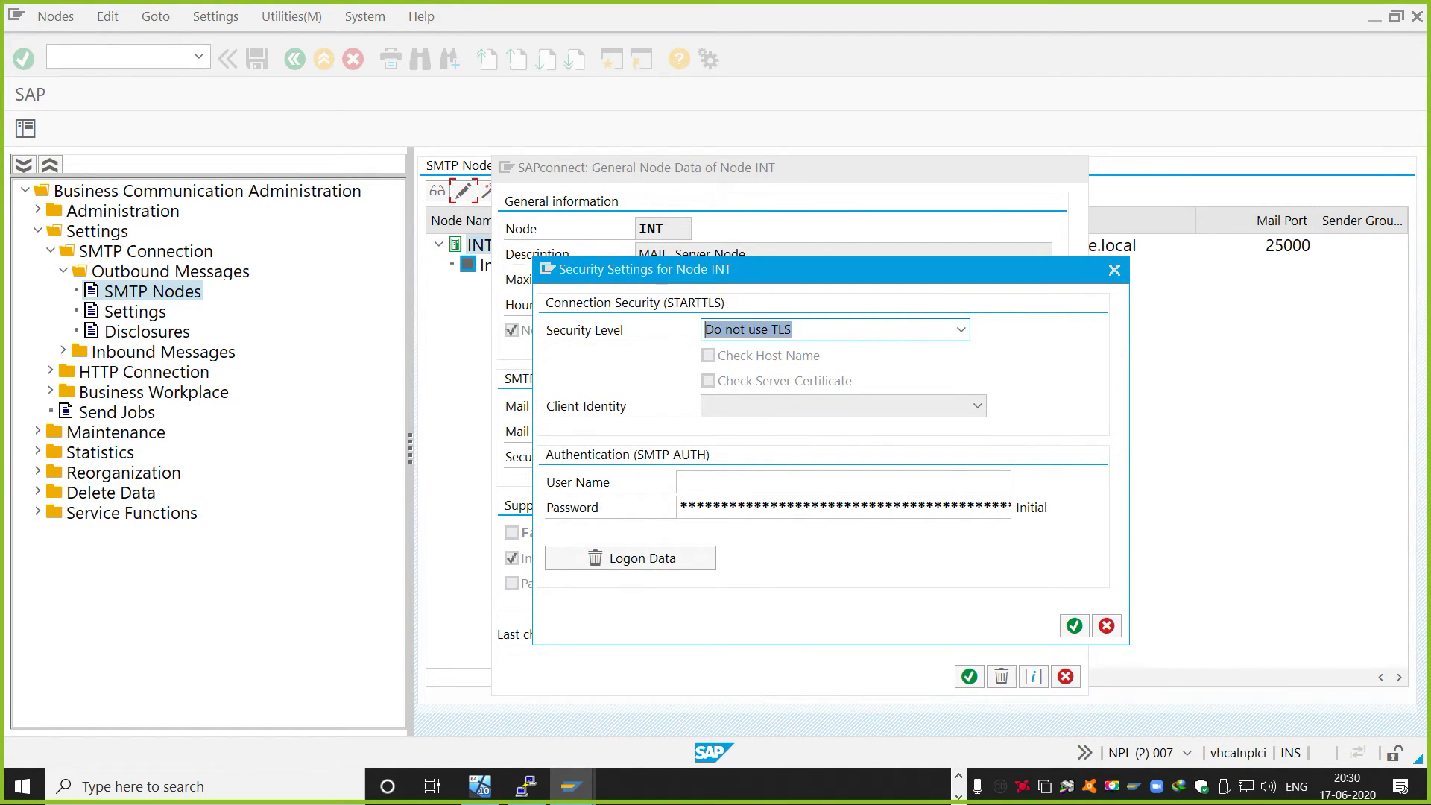
left_click(1106, 626)
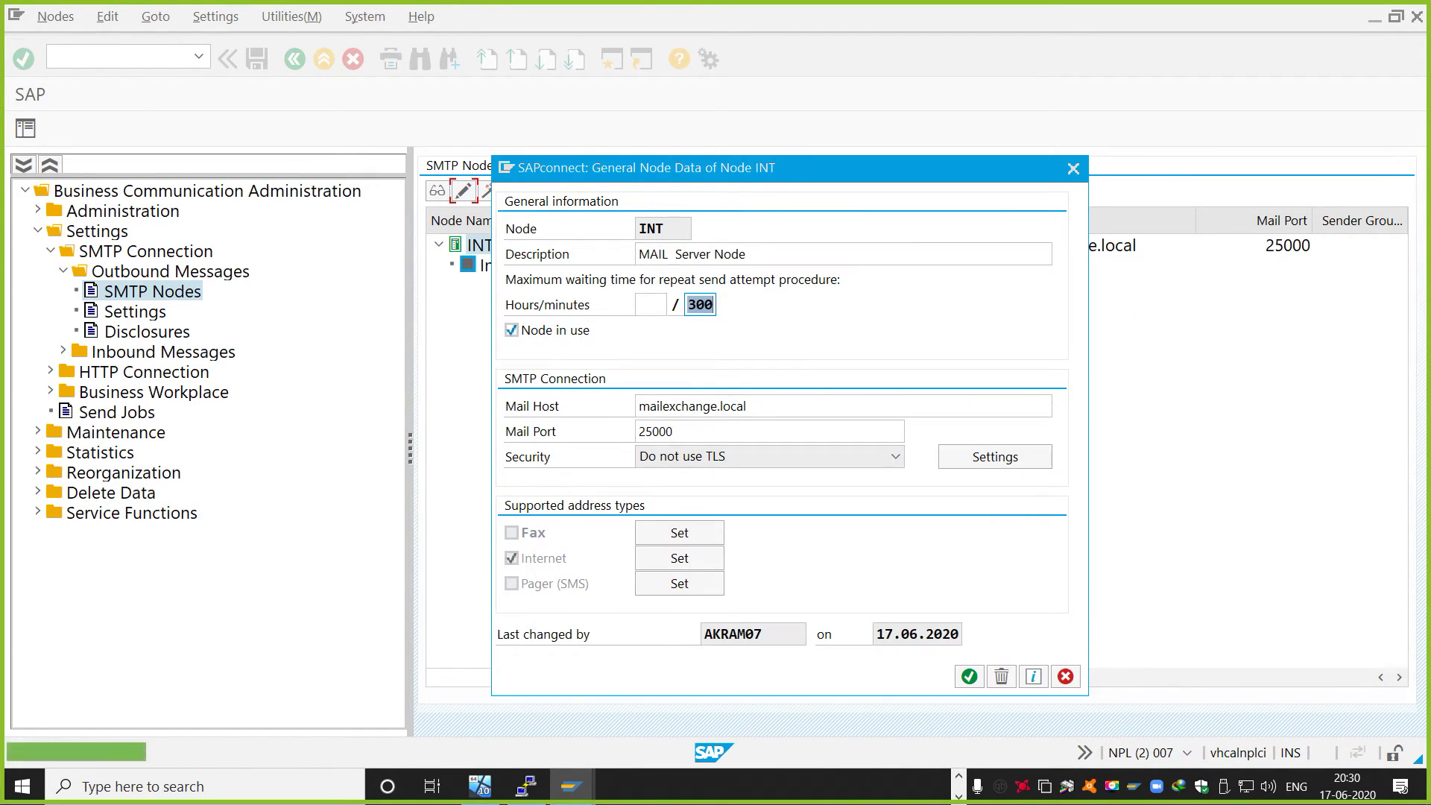
left_click(969, 676)
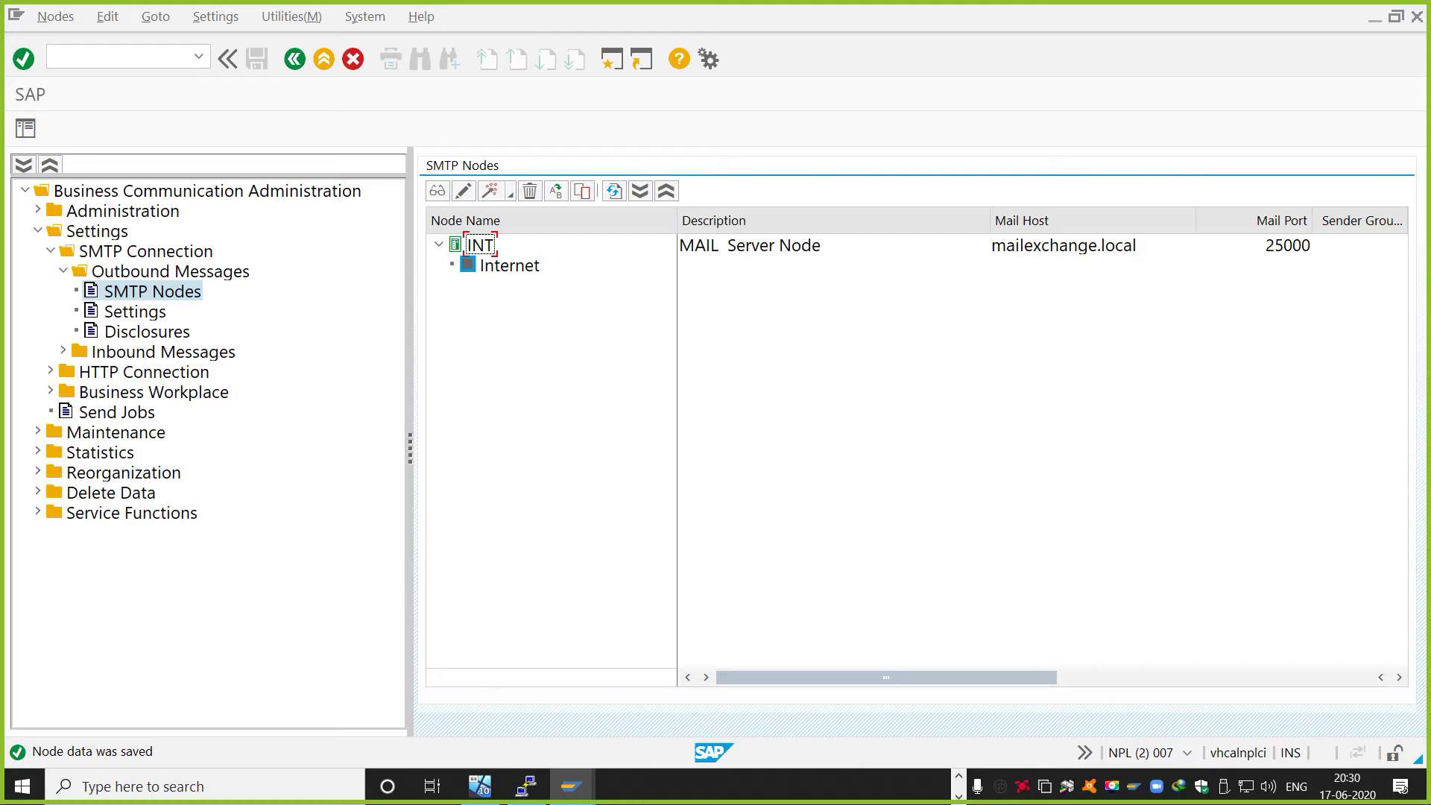
Open Business Workplace via /nsbwp, list the Outbox documents and expand the Inbox
left_click(119, 56)
type("/nsbwp")
key("Return")
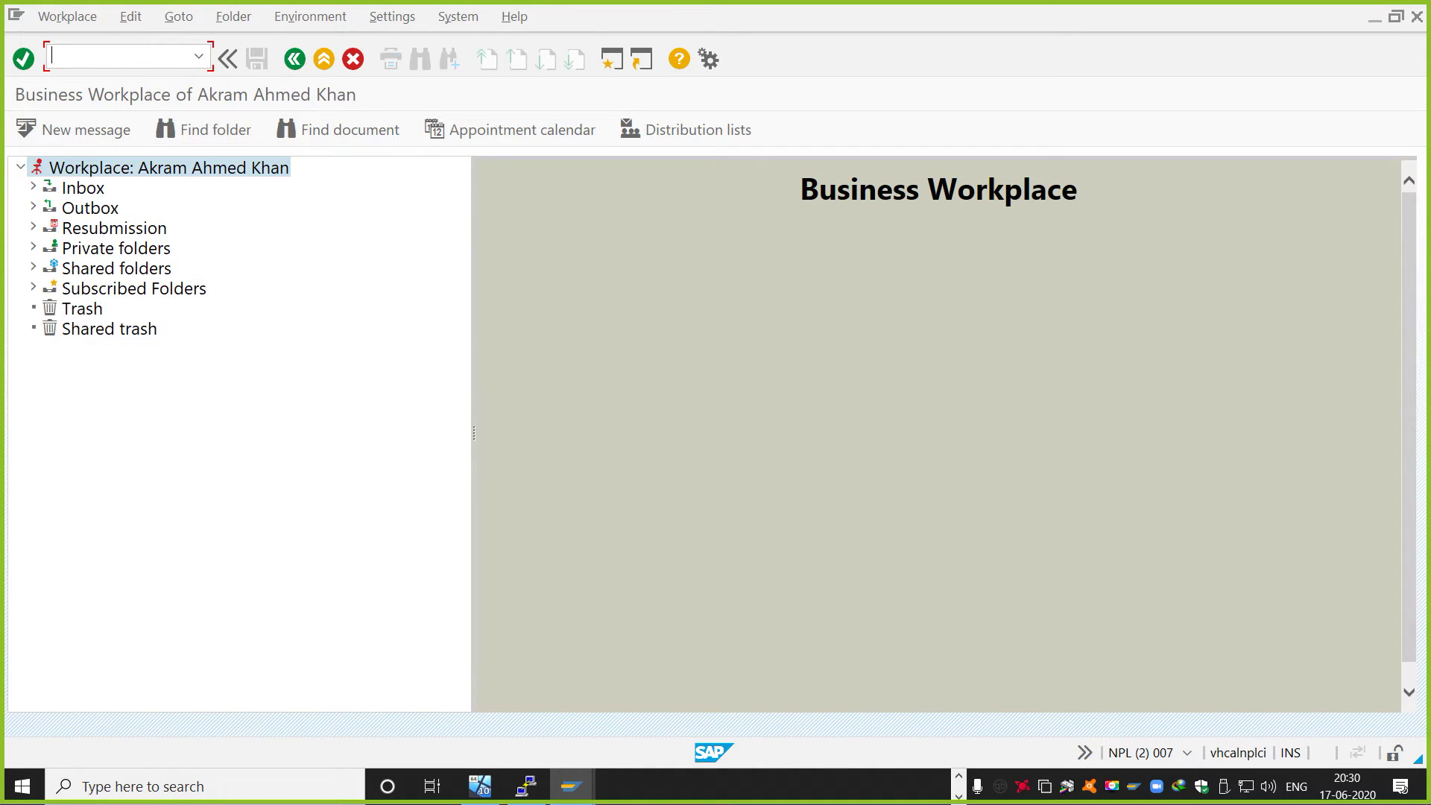
left_click(33, 207)
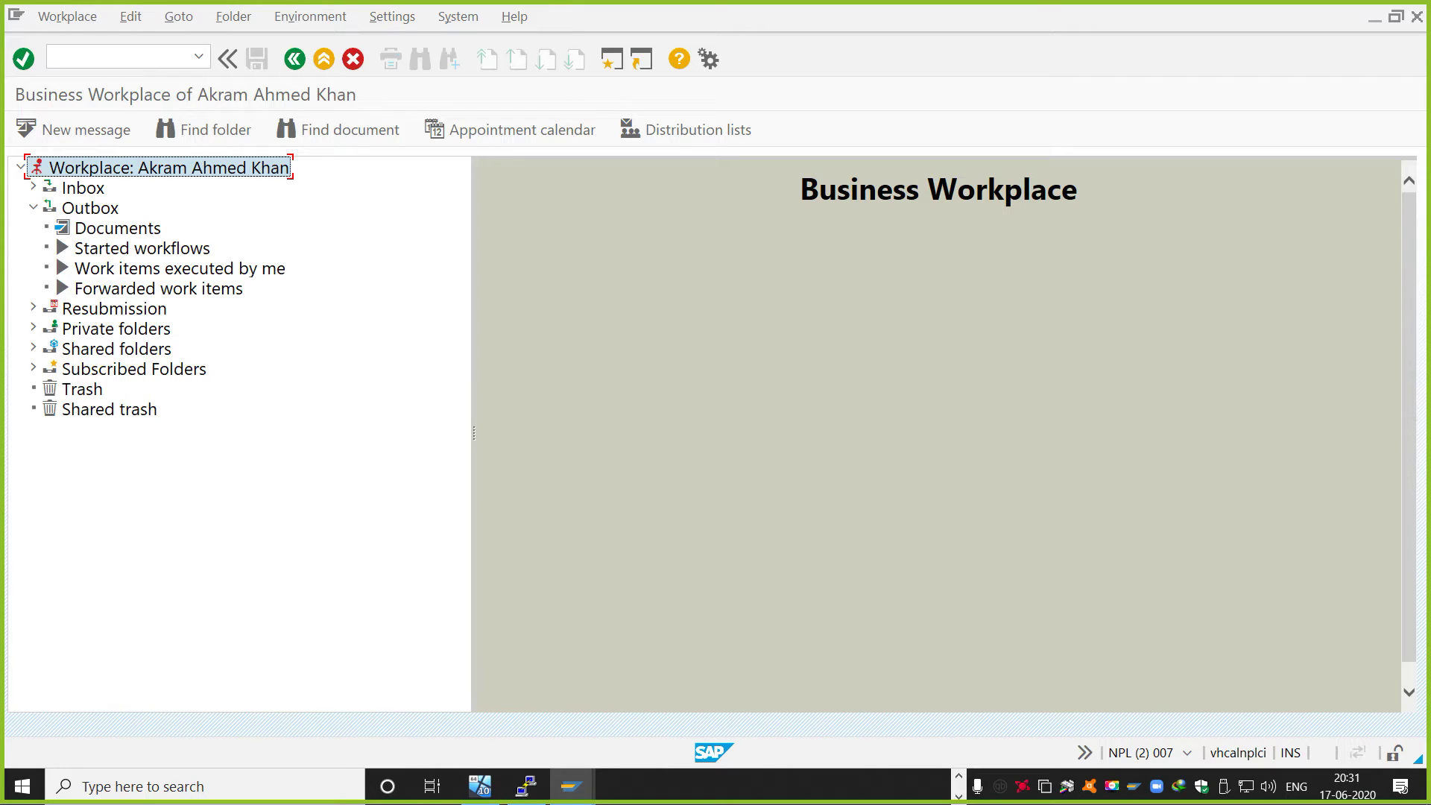
left_click(118, 228)
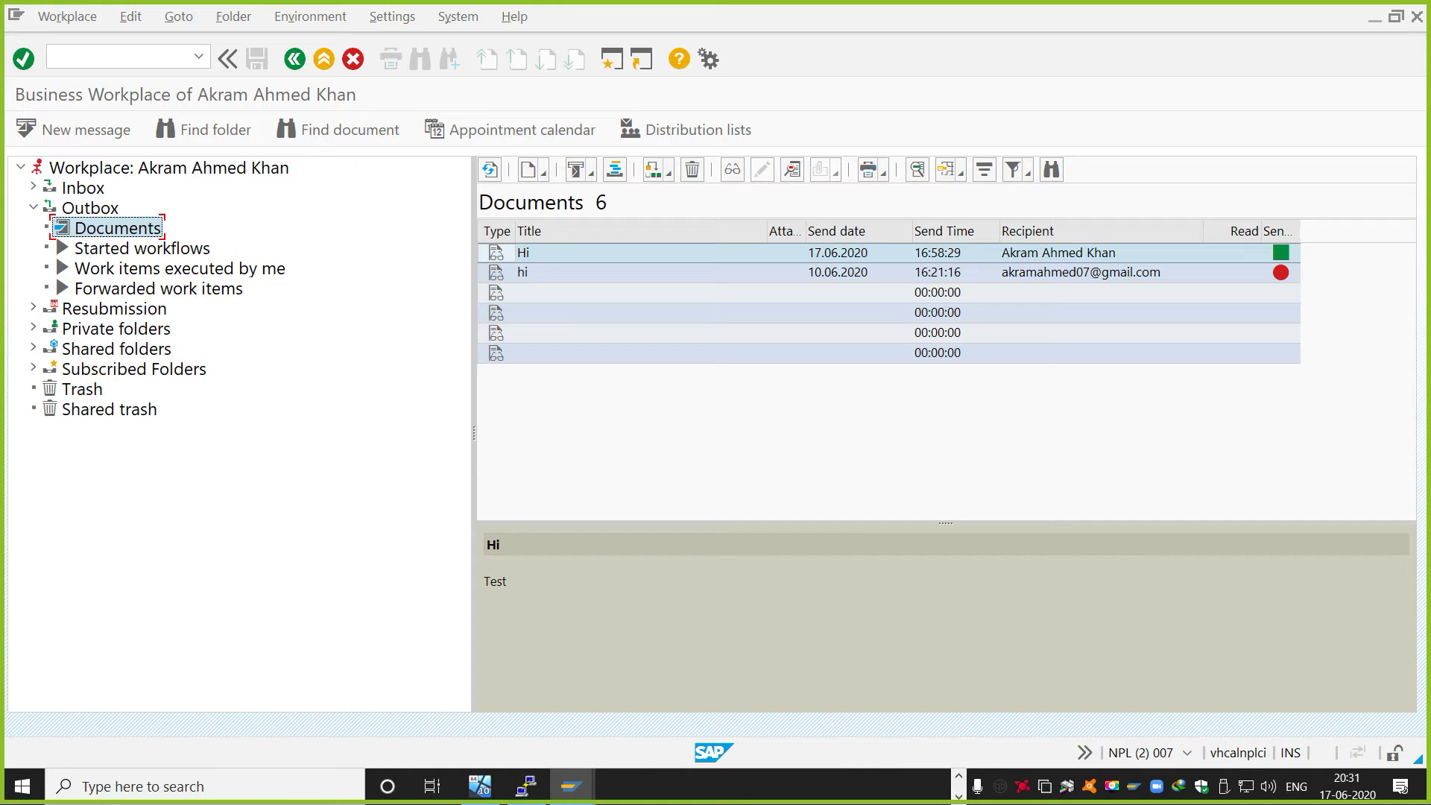
left_click(33, 187)
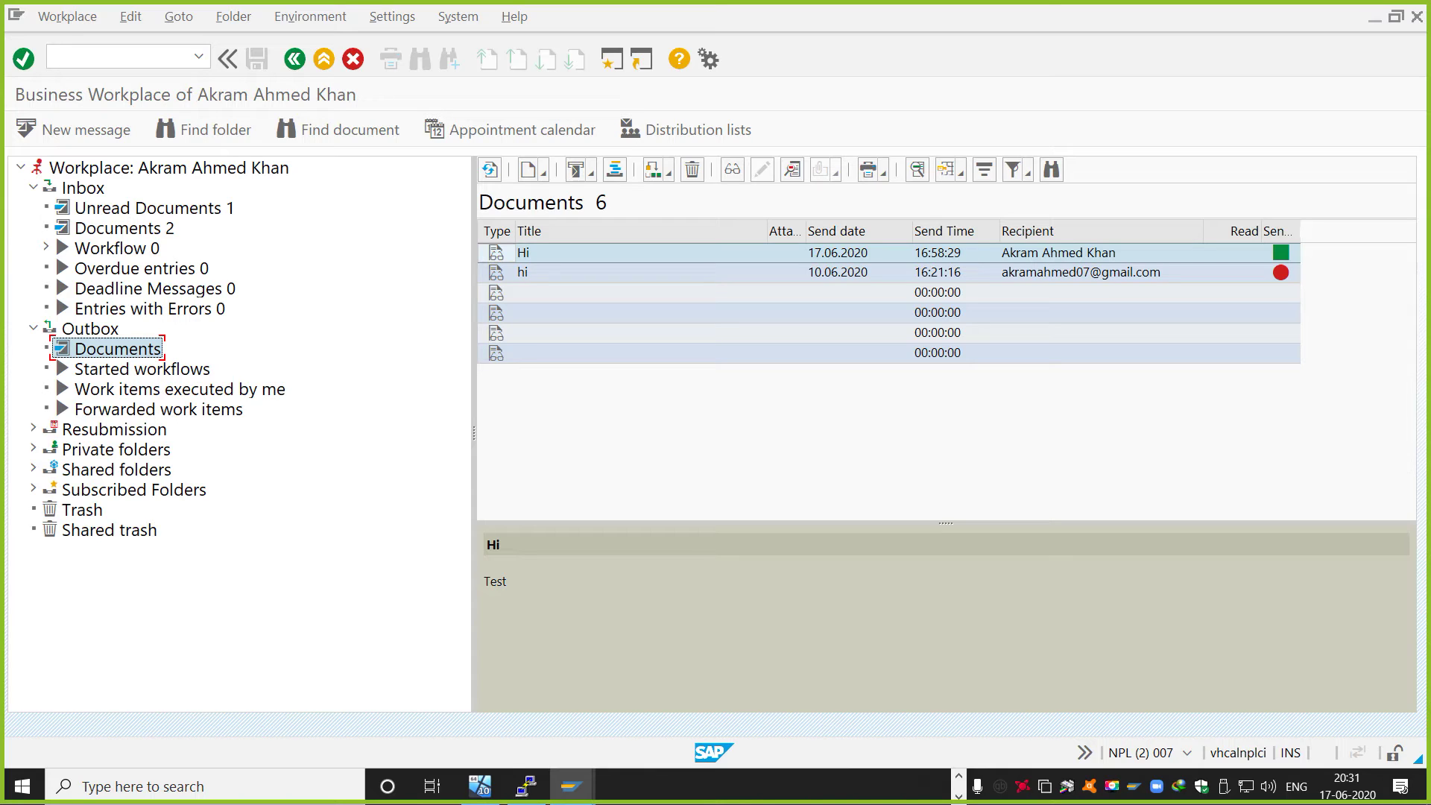
left_click(147, 208)
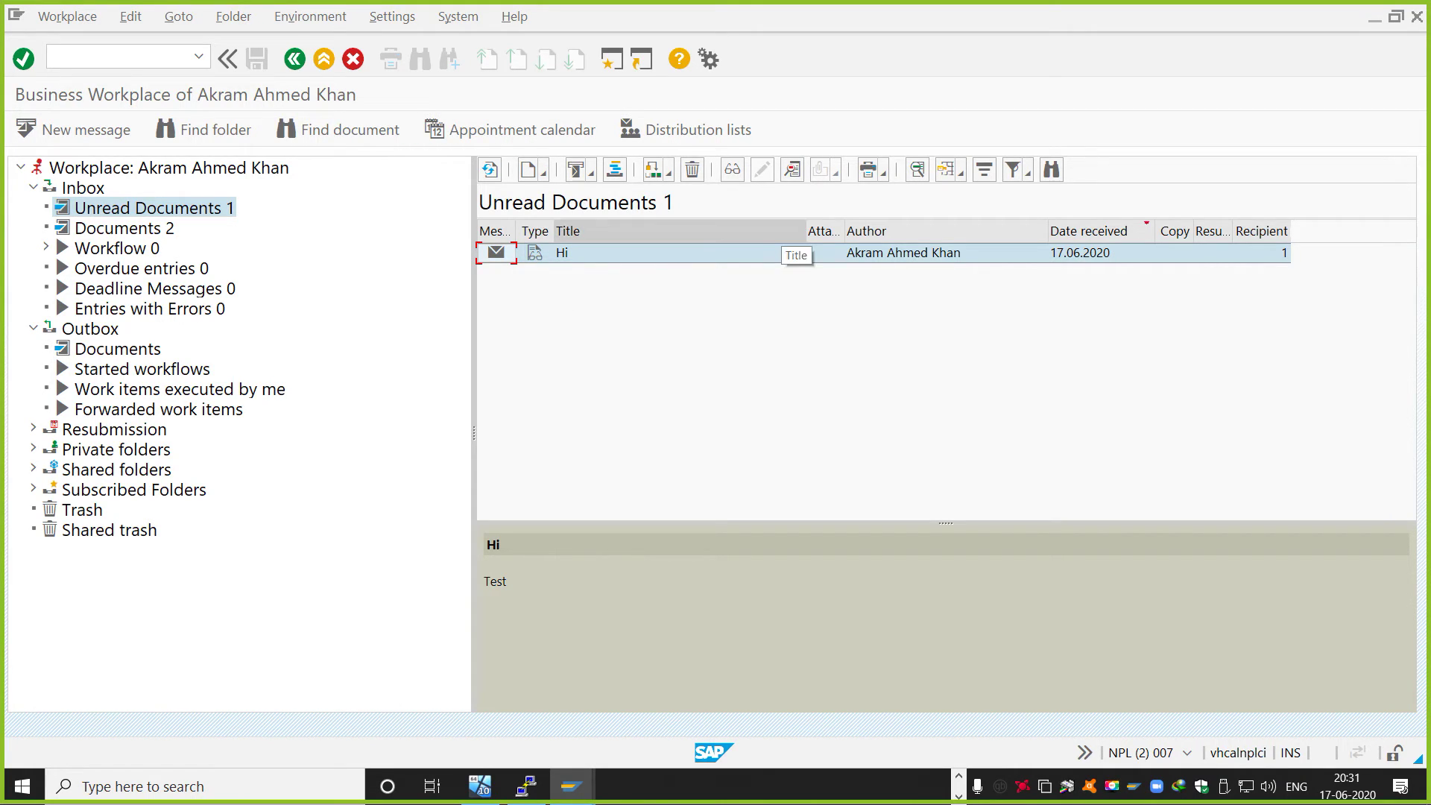
double_click(745, 253)
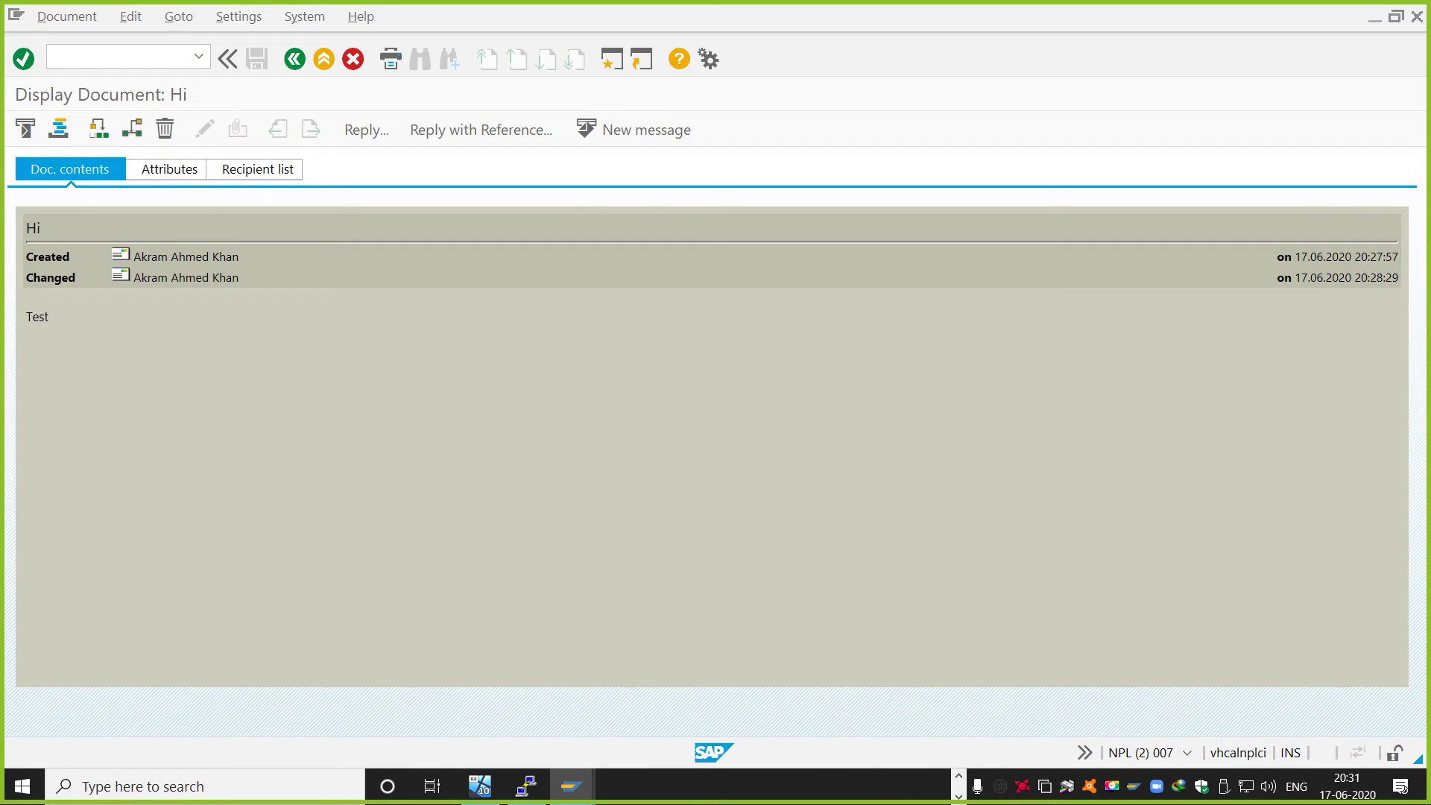
double_click(1376, 256)
left_click(1376, 256)
key("F3")
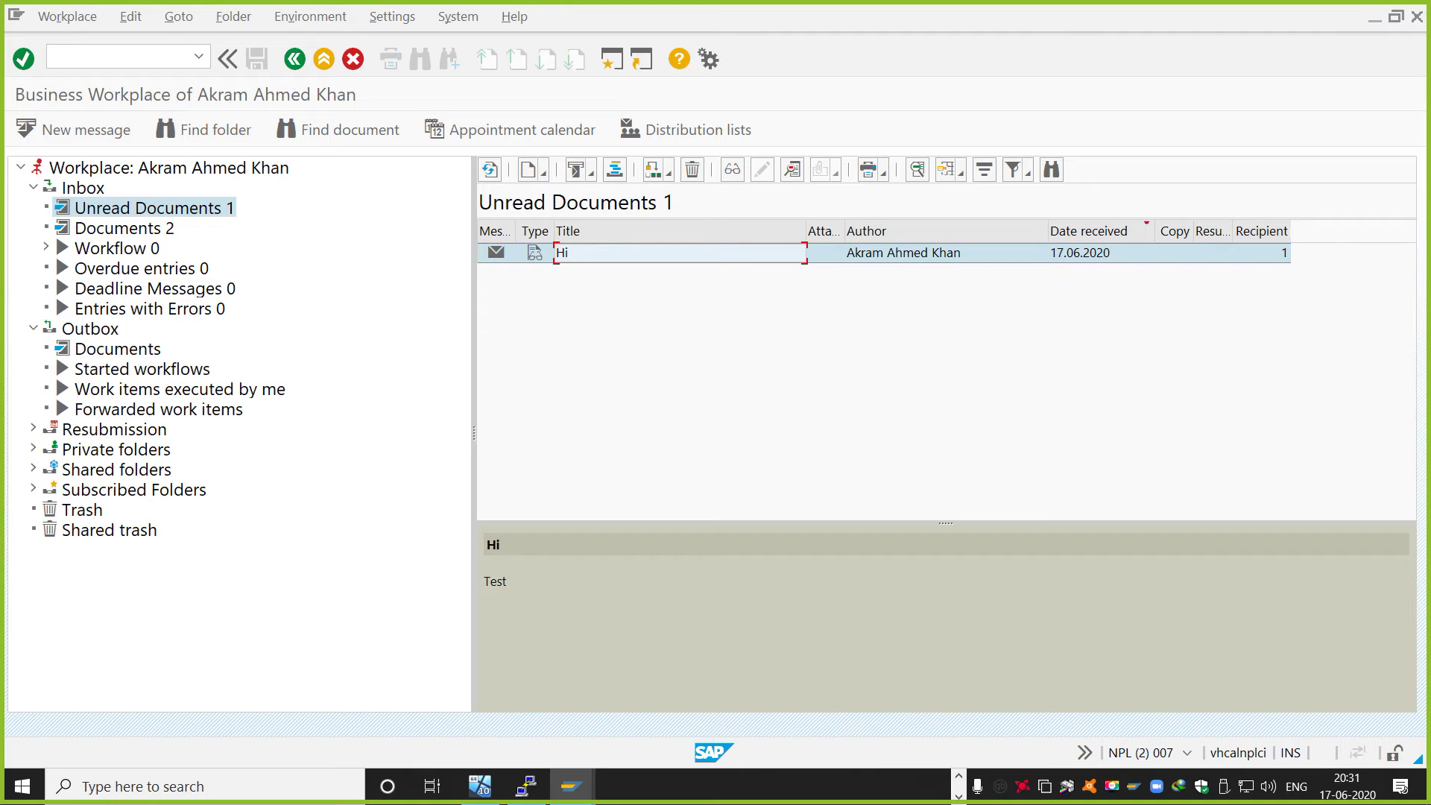
Minimise Business Workplace and bring the smtp.txt notes to the front
left_click(1375, 15)
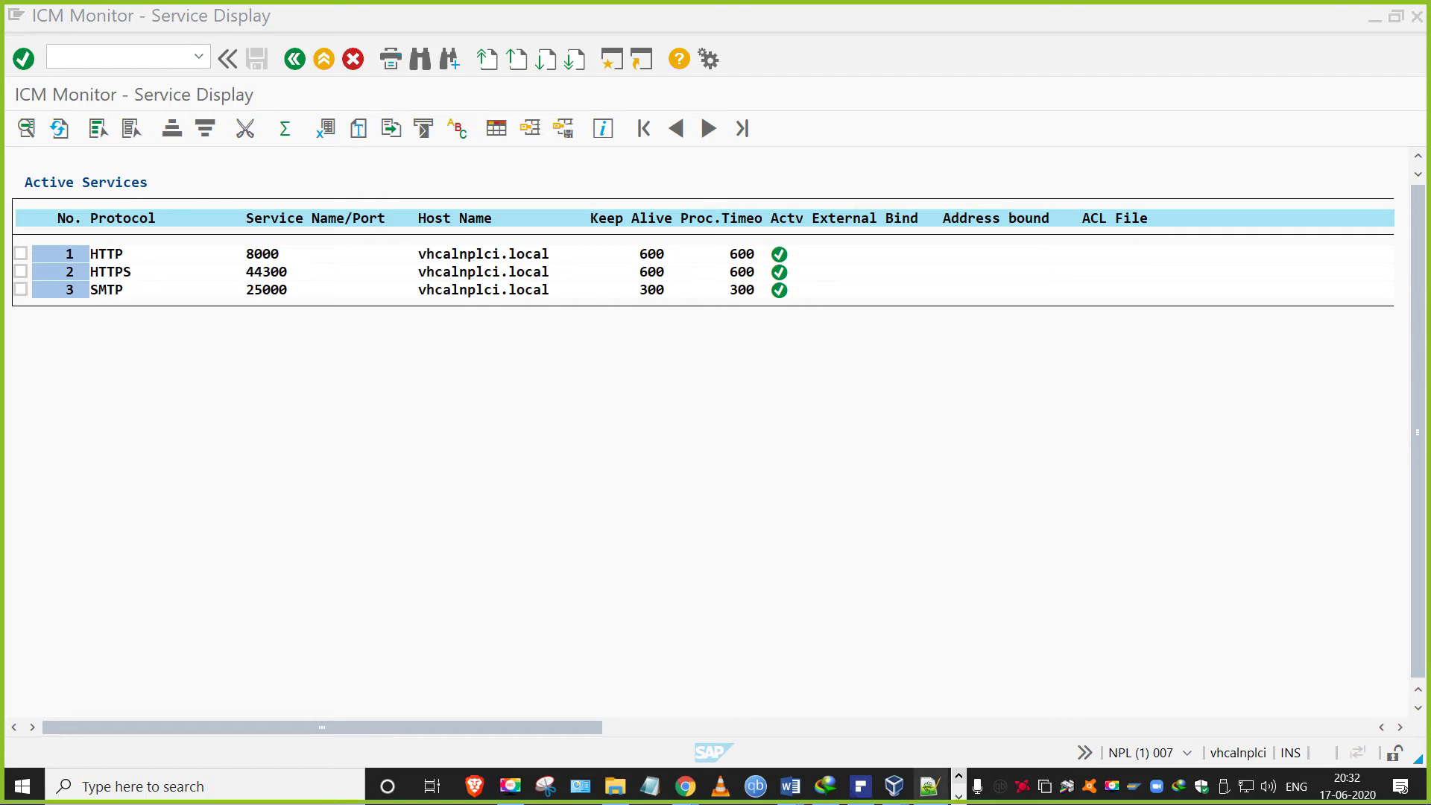
mouse_move(929, 787)
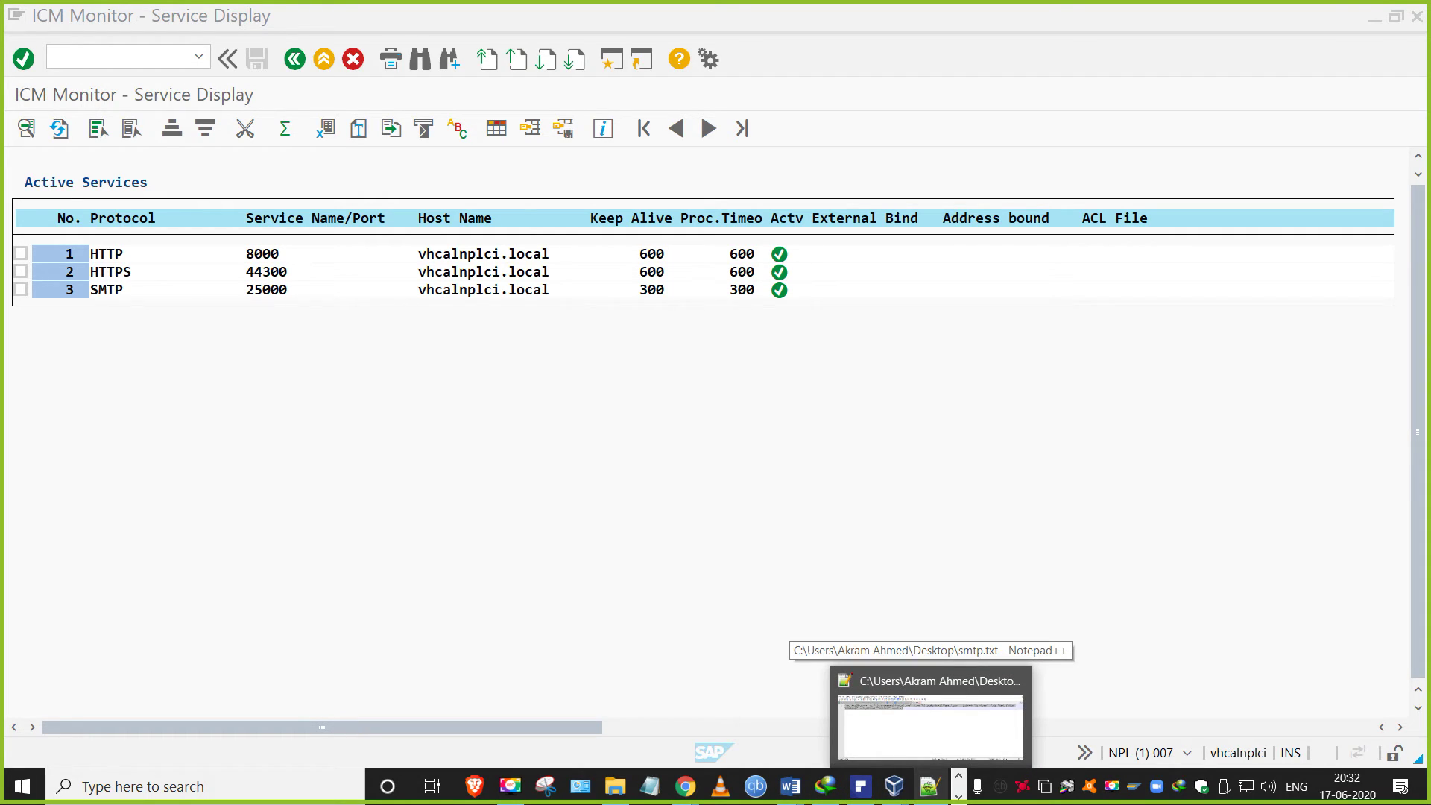
mouse_move(790, 786)
mouse_move(891, 708)
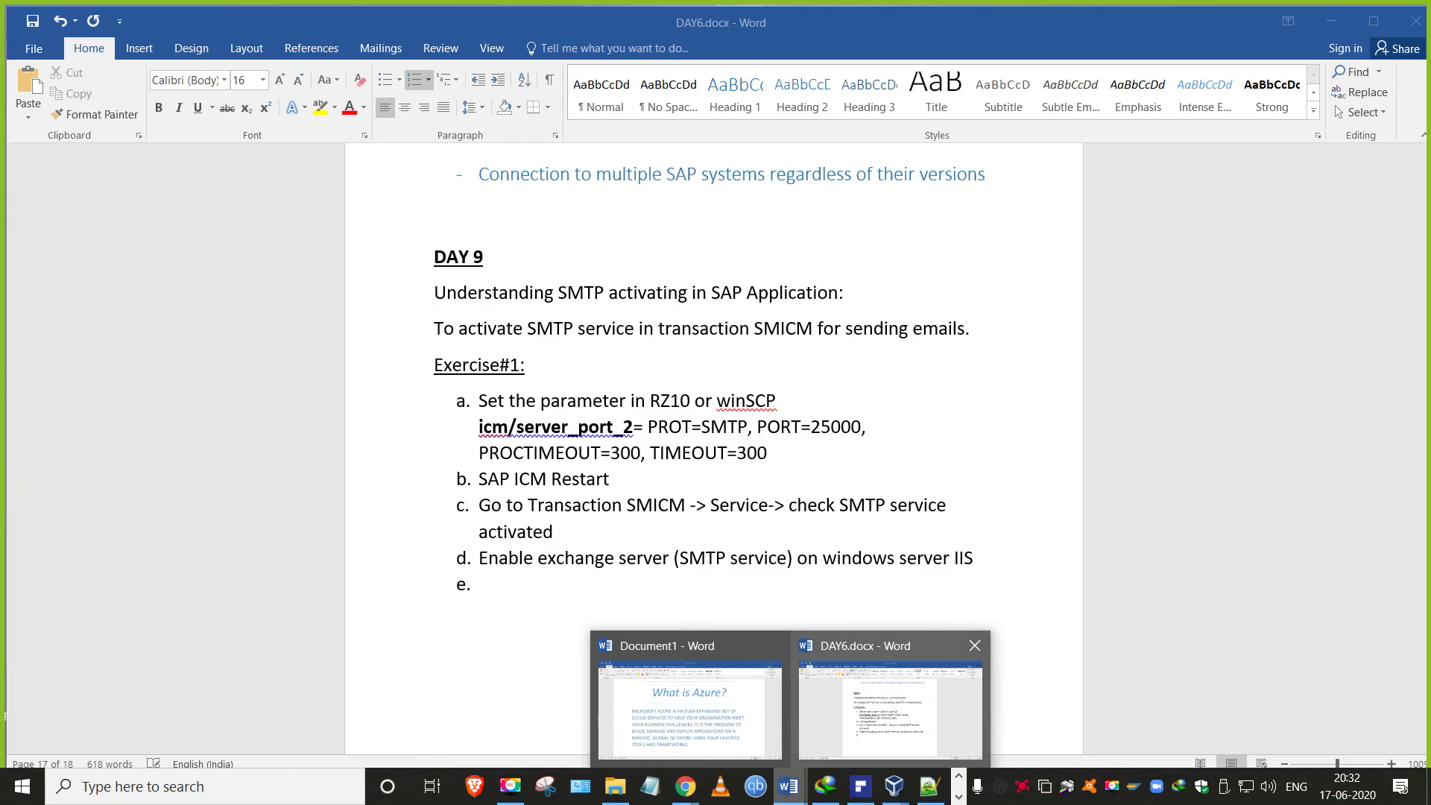
left_click(930, 786)
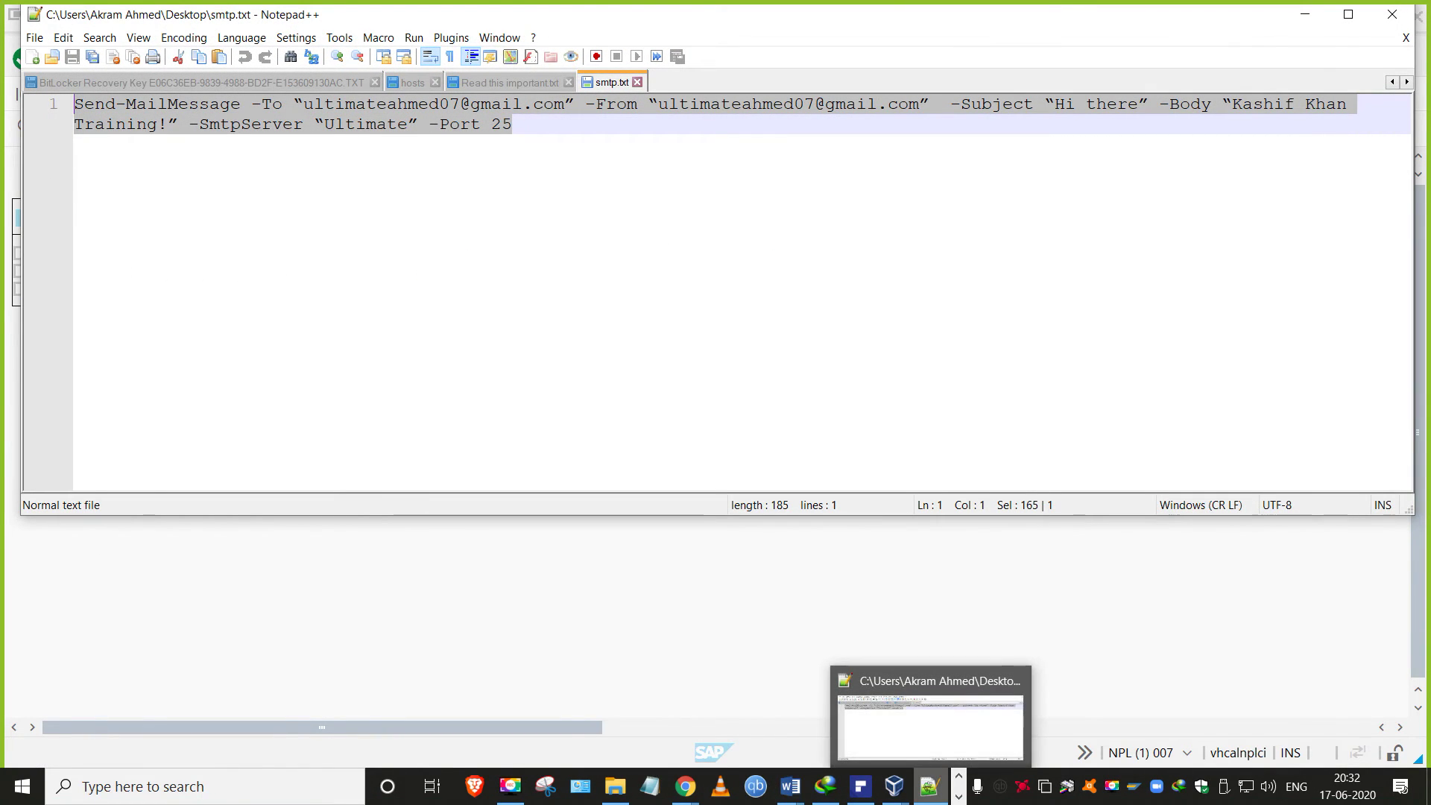
In DAY6.docx, highlight exercise step d in yellow
mouse_move(789, 787)
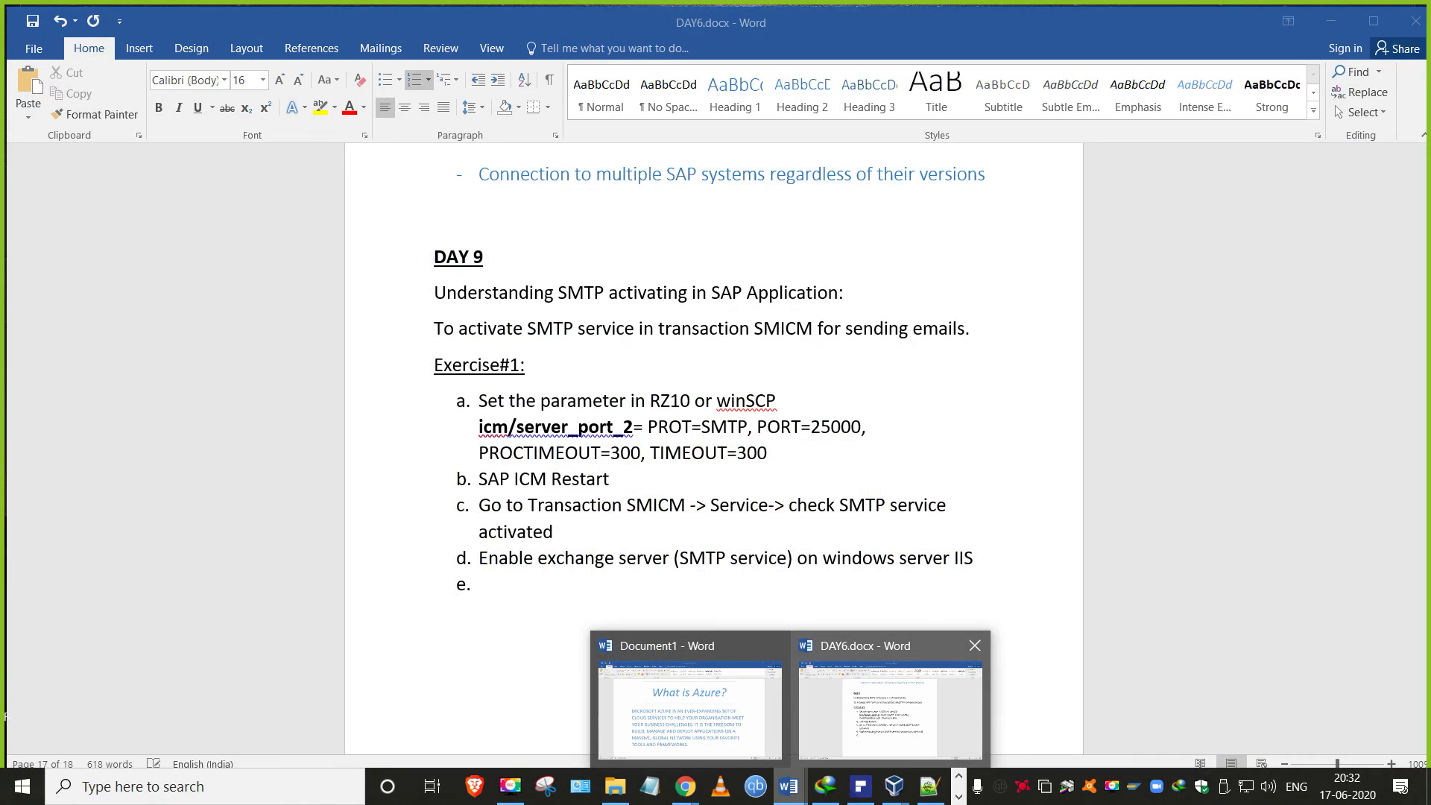
left_click(890, 708)
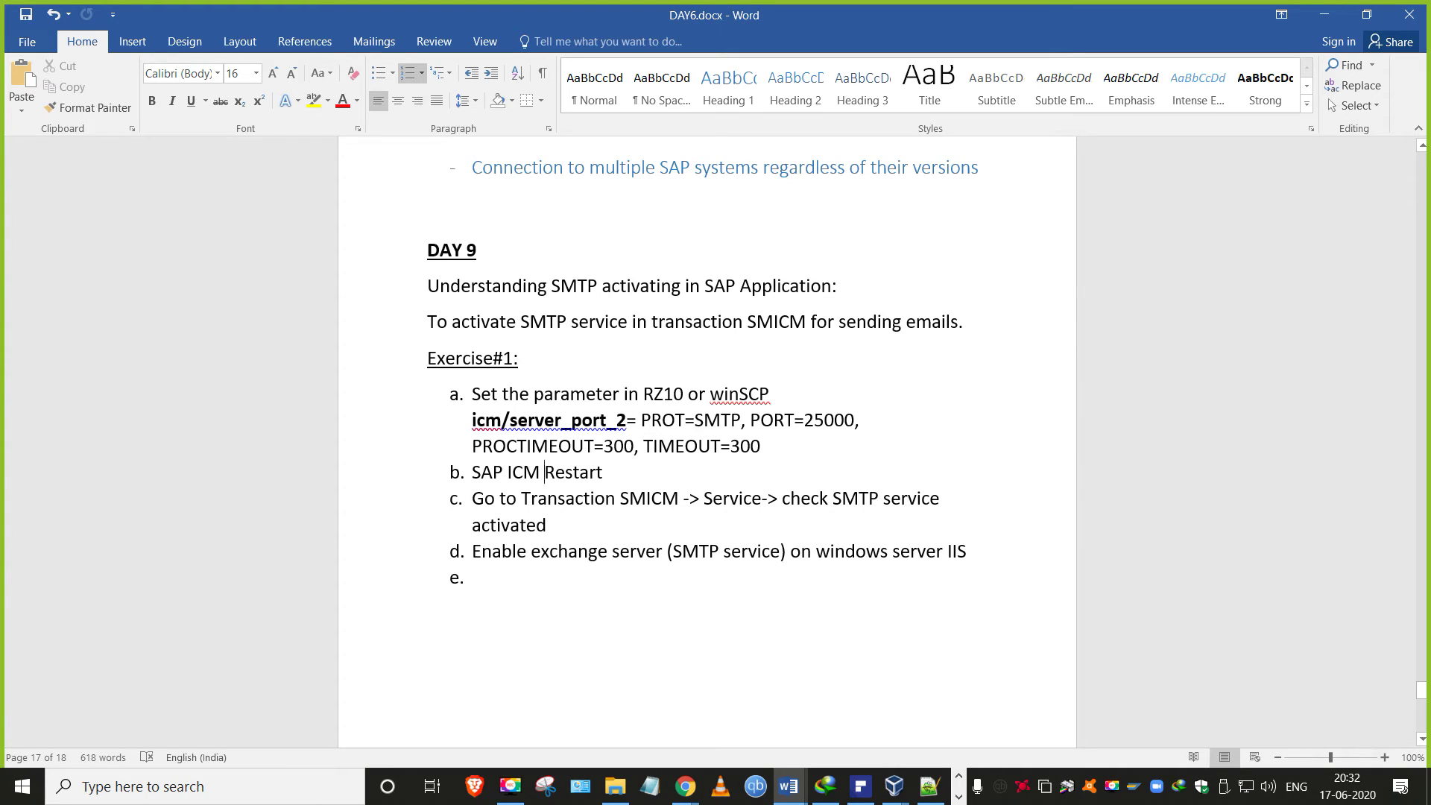
key("Down")
key("shift+Up")
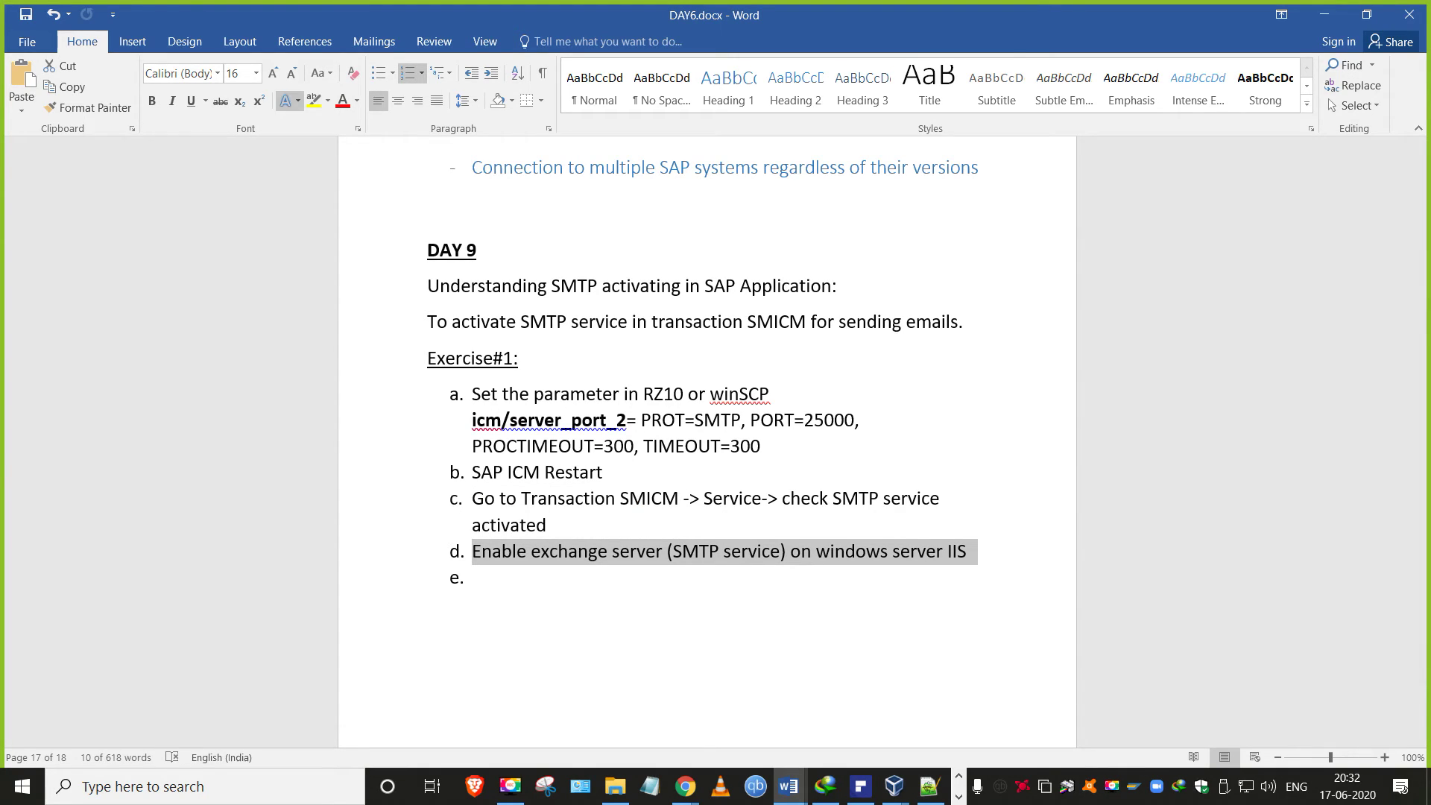
left_click(313, 100)
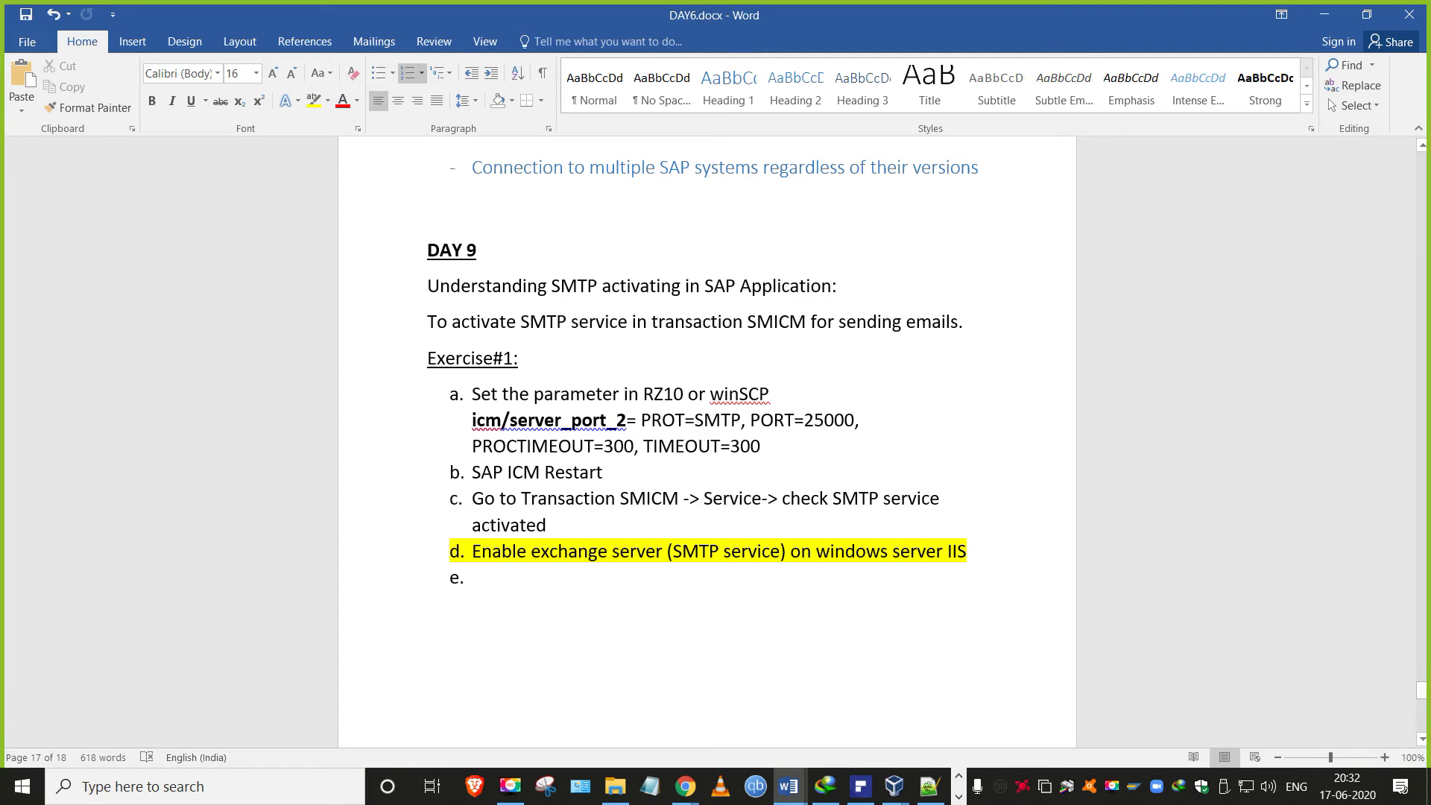
Add step e 'SCOT - entry for internet mail mode' and start step f
type("SCOT")
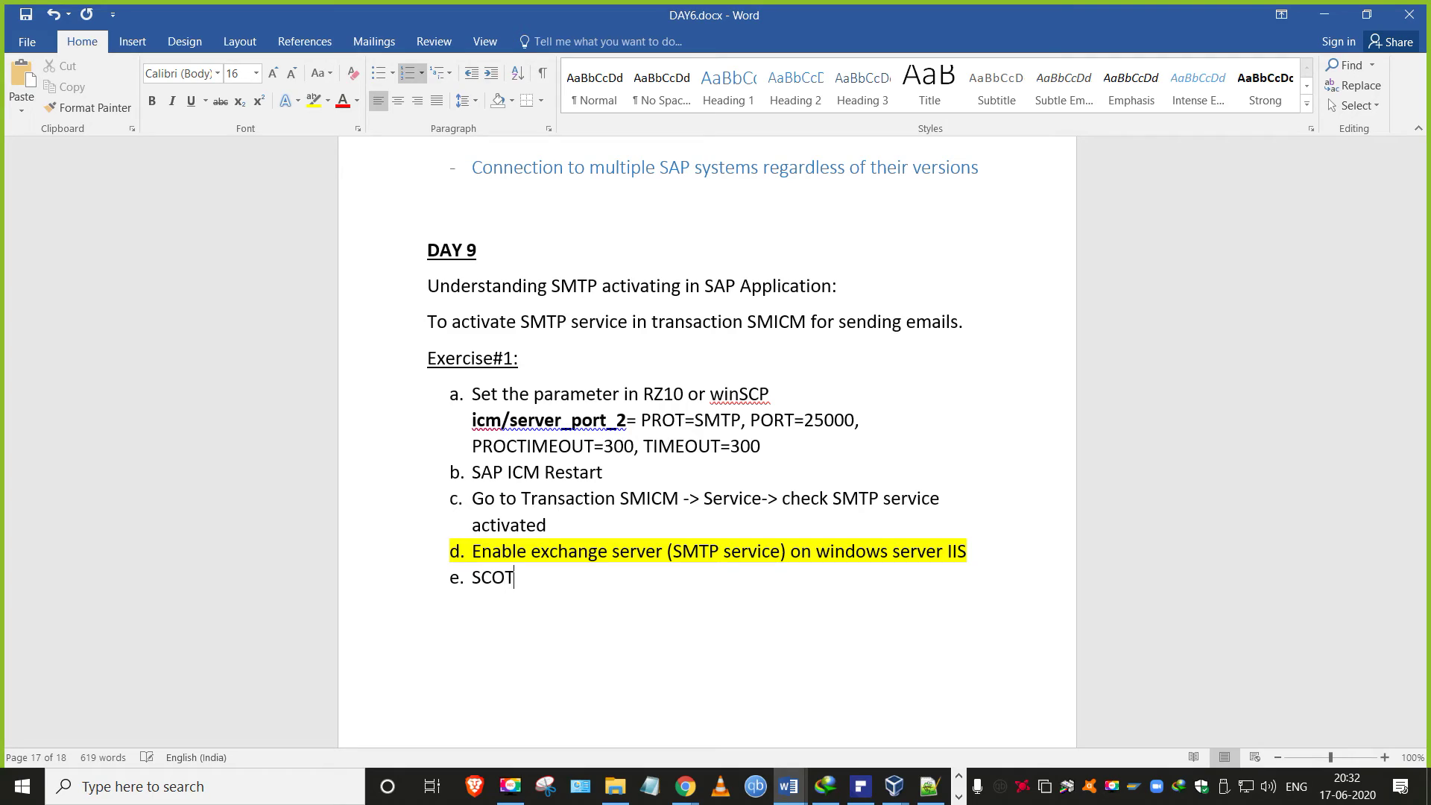
type(" - entry for interna")
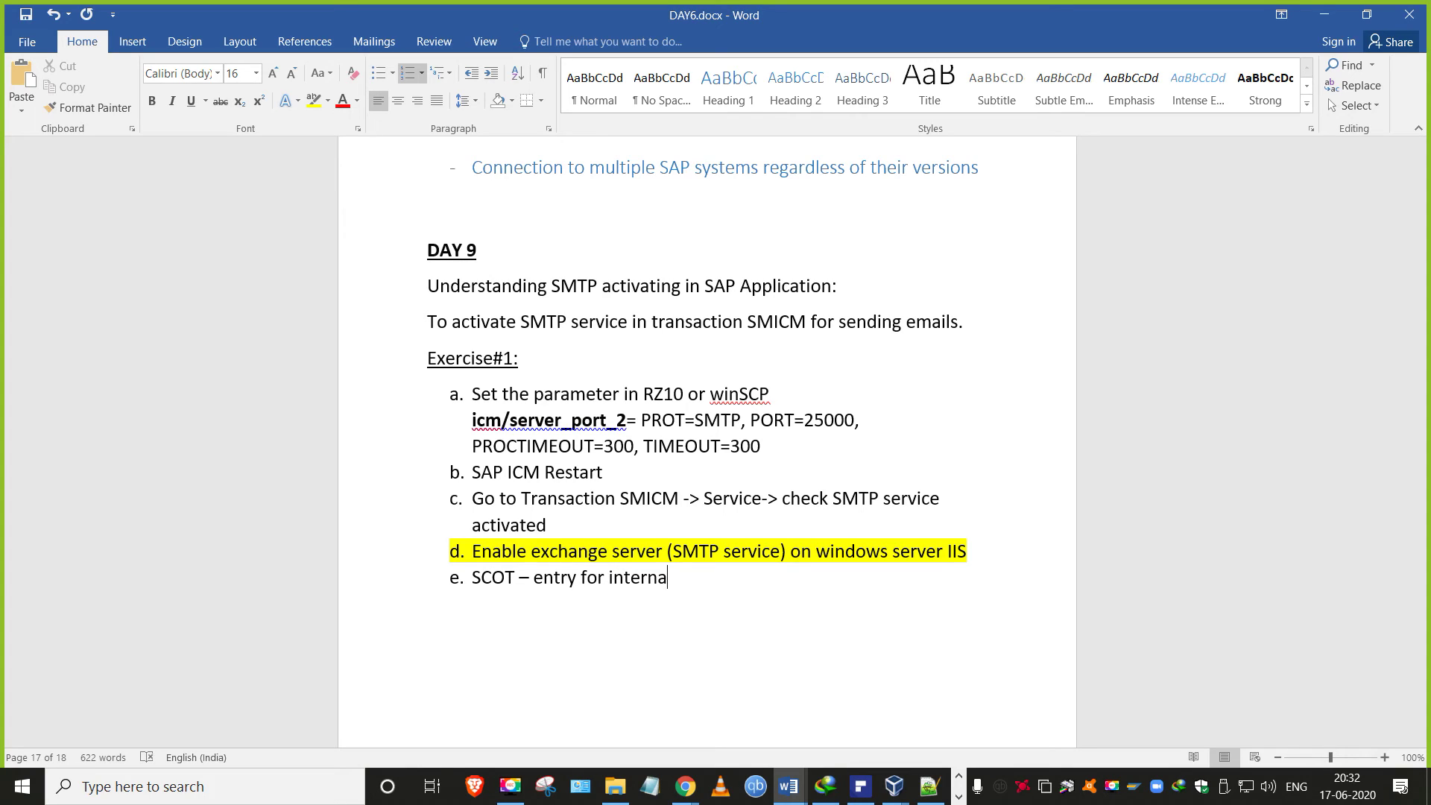
key("BackSpace")
type("et mail mode")
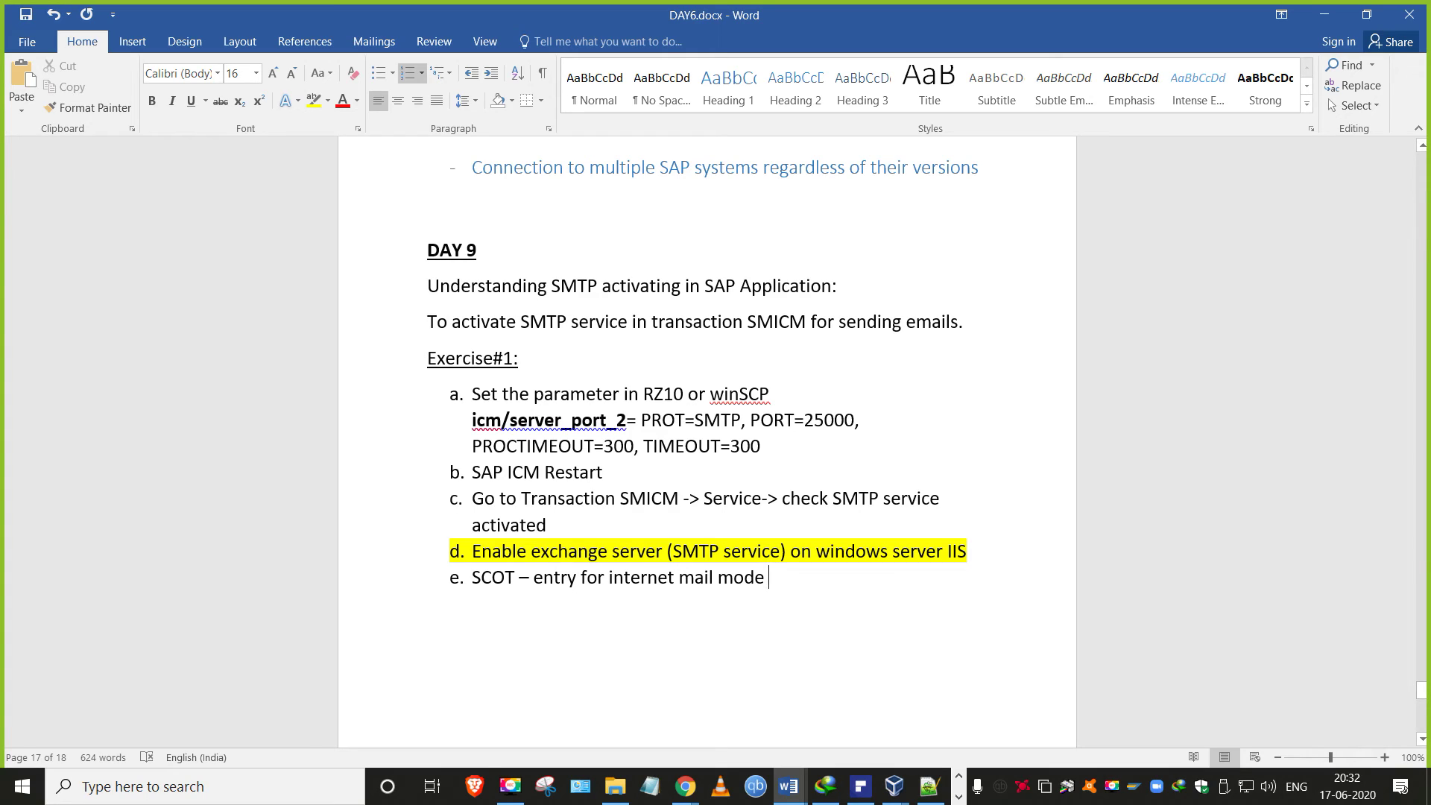
key("Return")
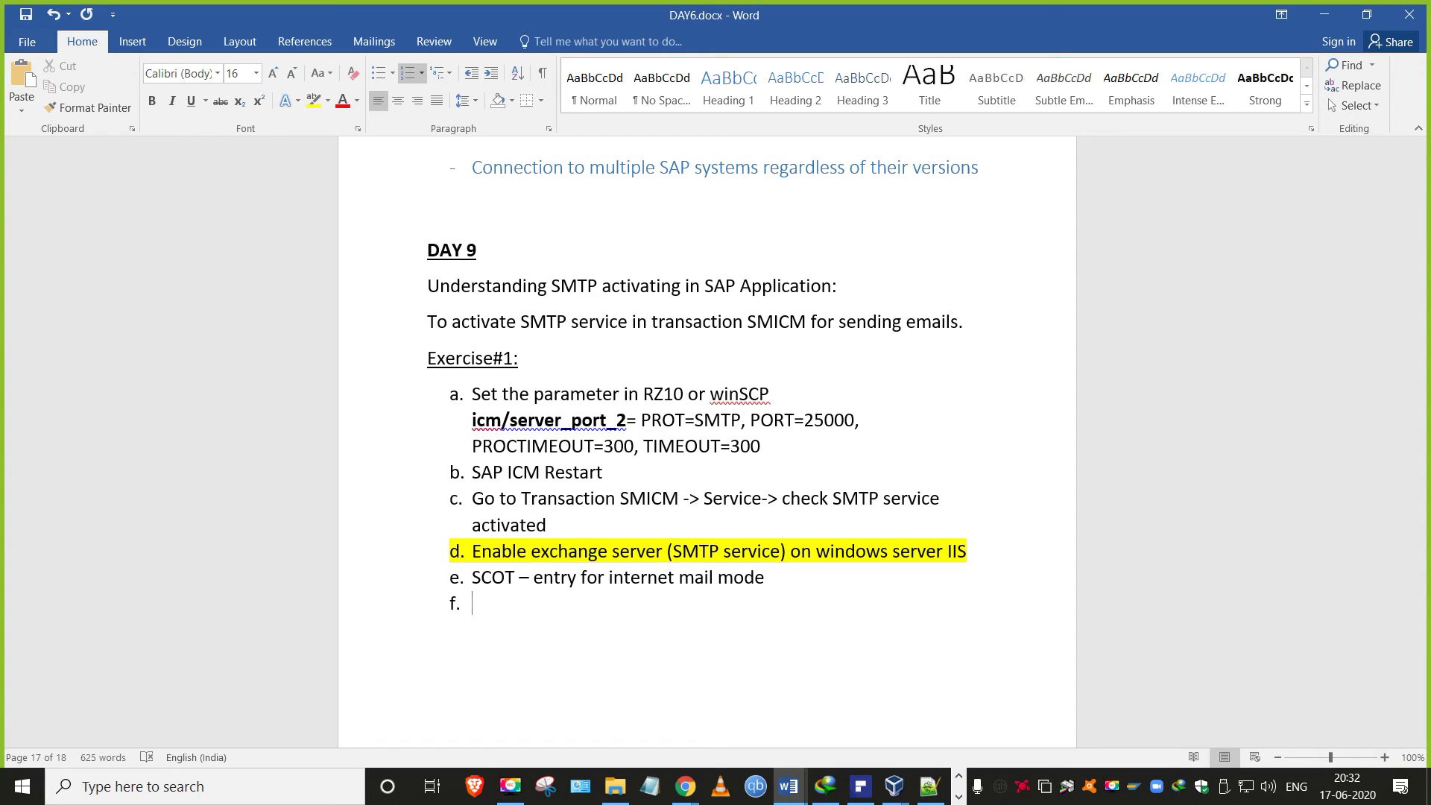
Write step f on testing email with SBWP and step g 'SOST - To check all transmitted/error email messages'
type("TEst email functionalit")
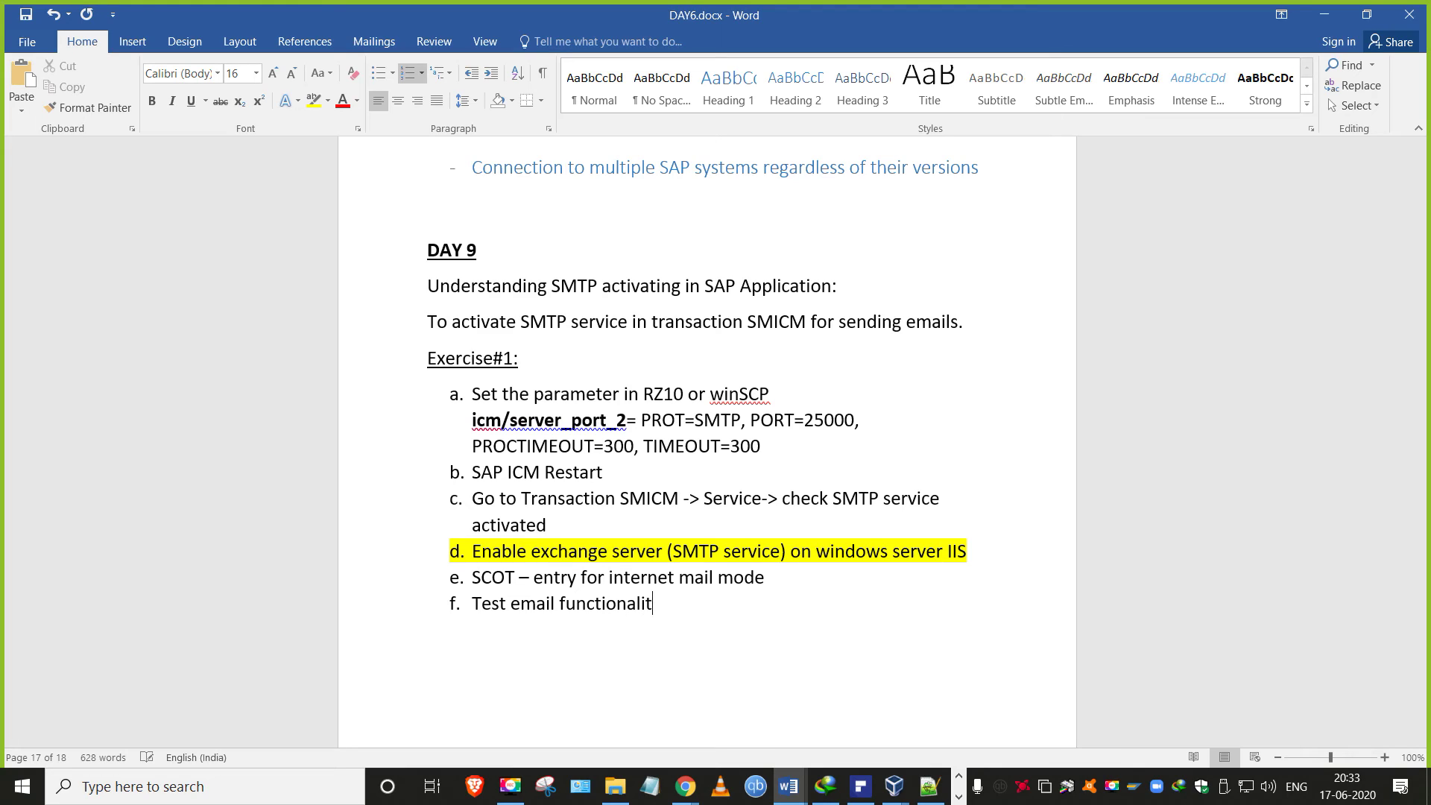
type("y using SBWP ()")
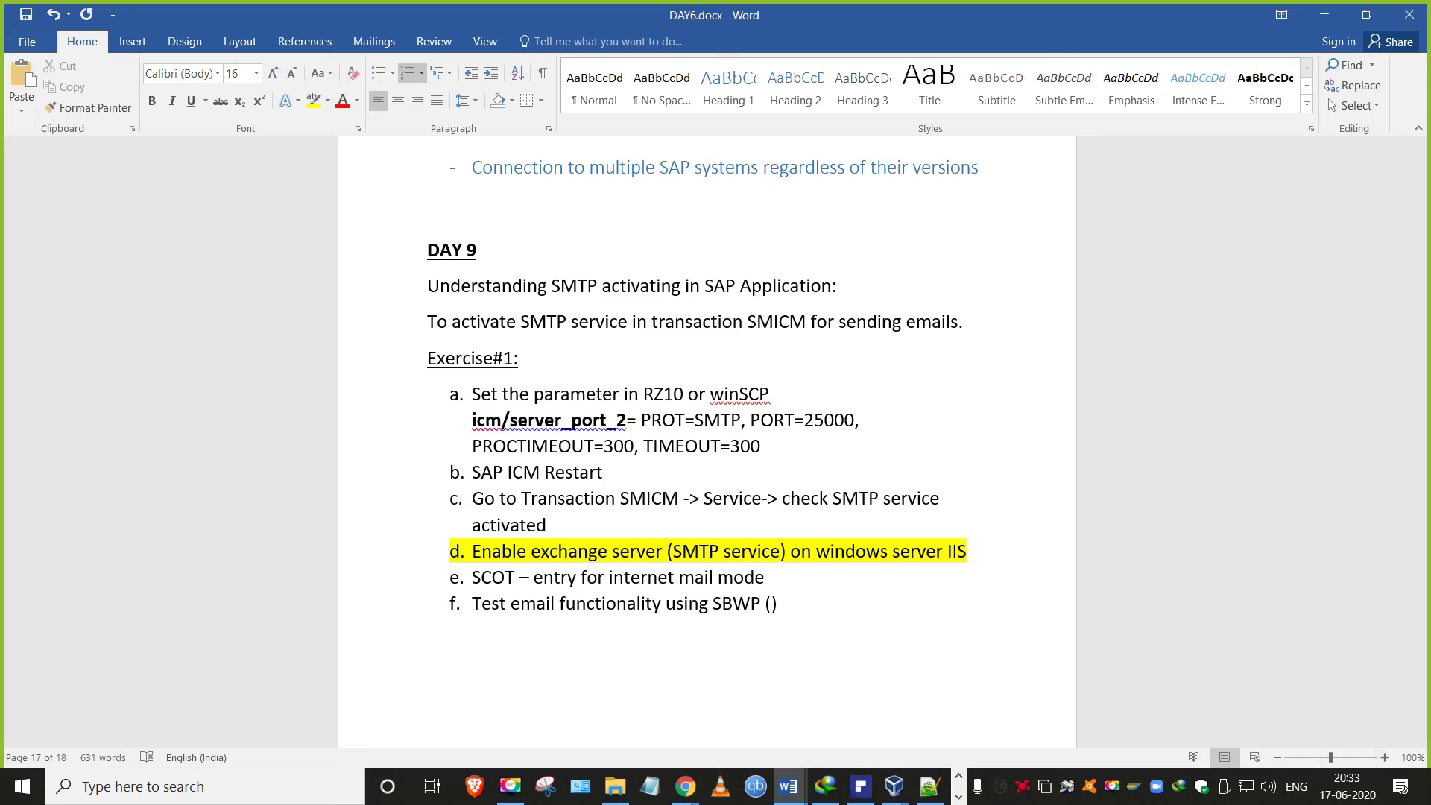
type("SAP Business Workplace")
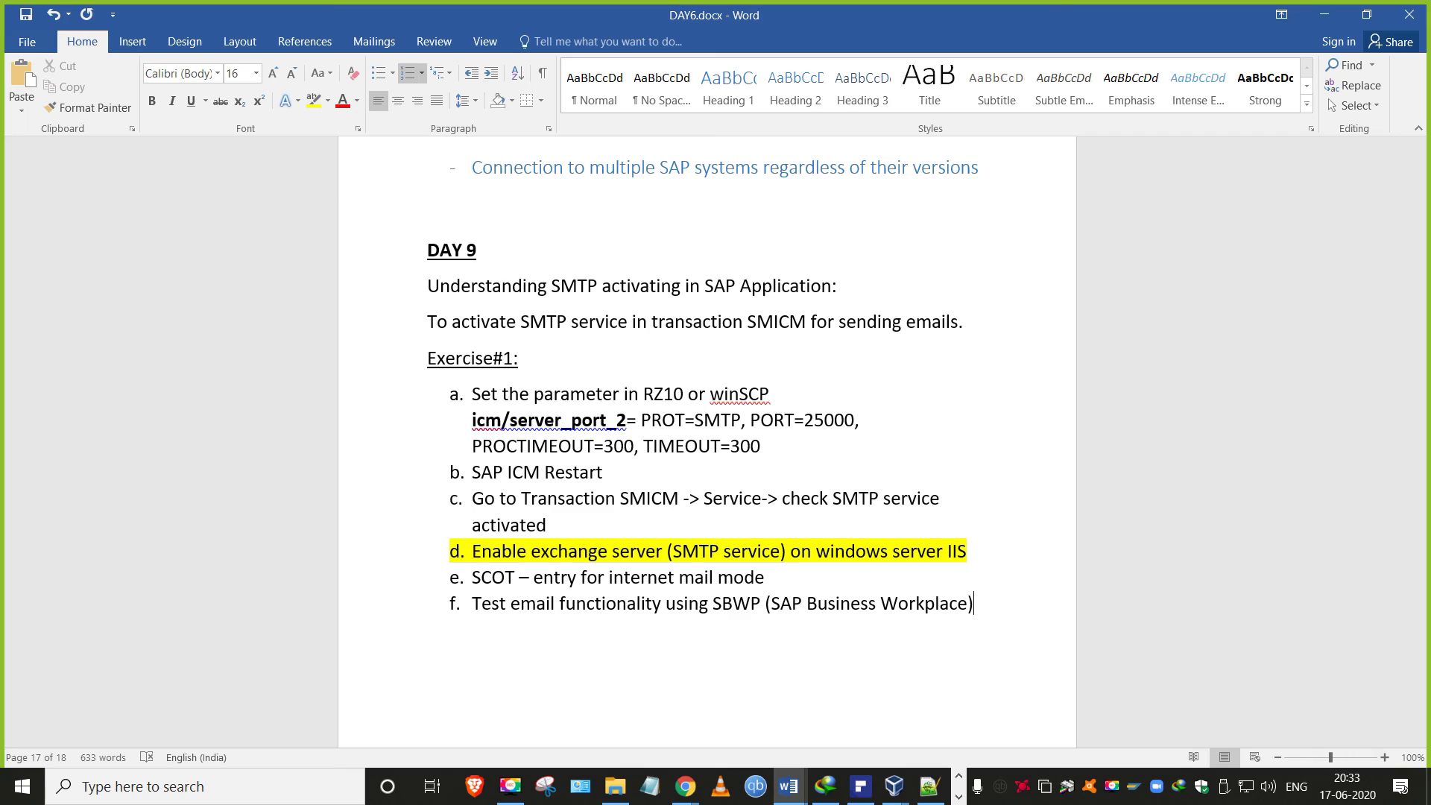
left_click(974, 604)
key("Return")
type("SOST - To check ")
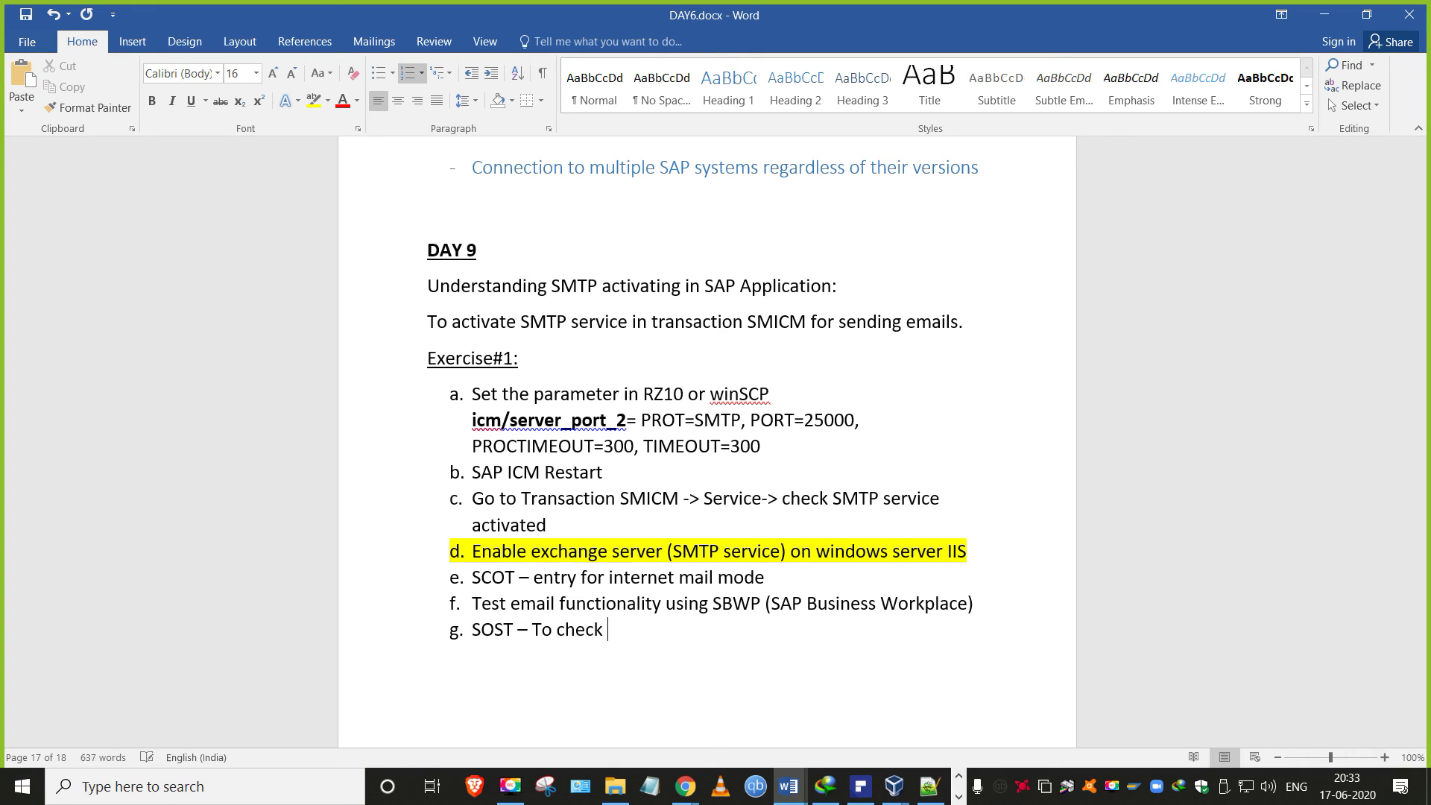
type("all transmitted/error ")
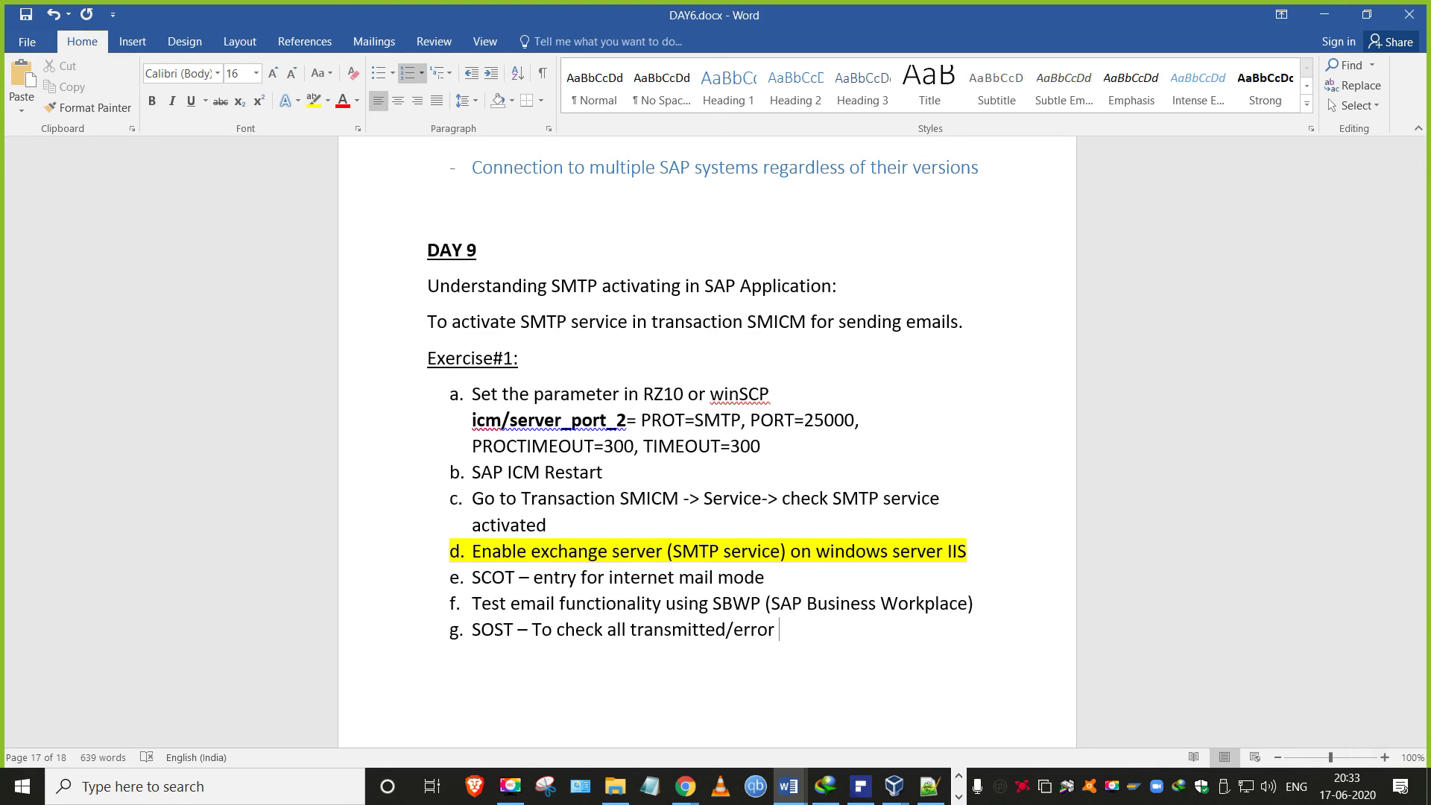
type("email messages")
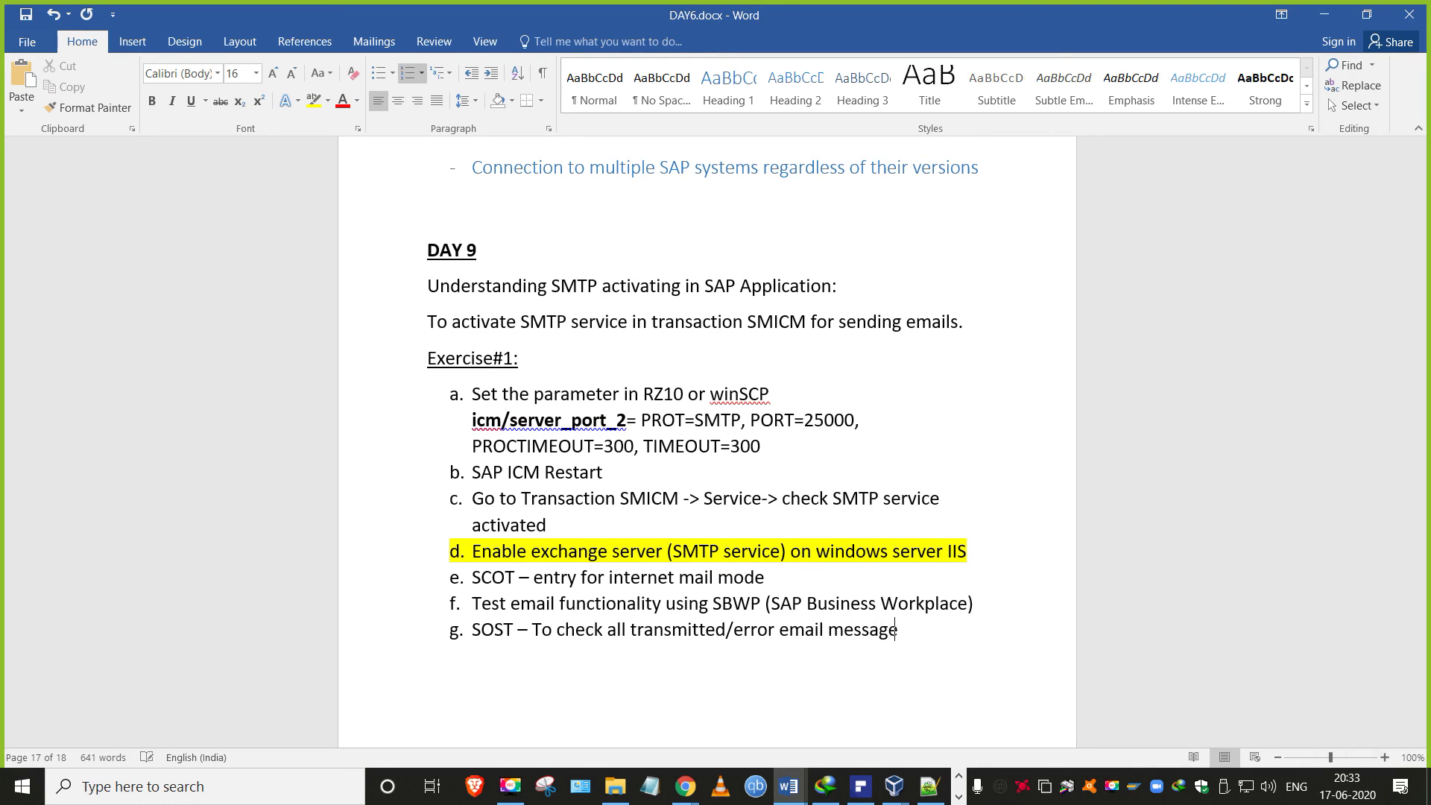